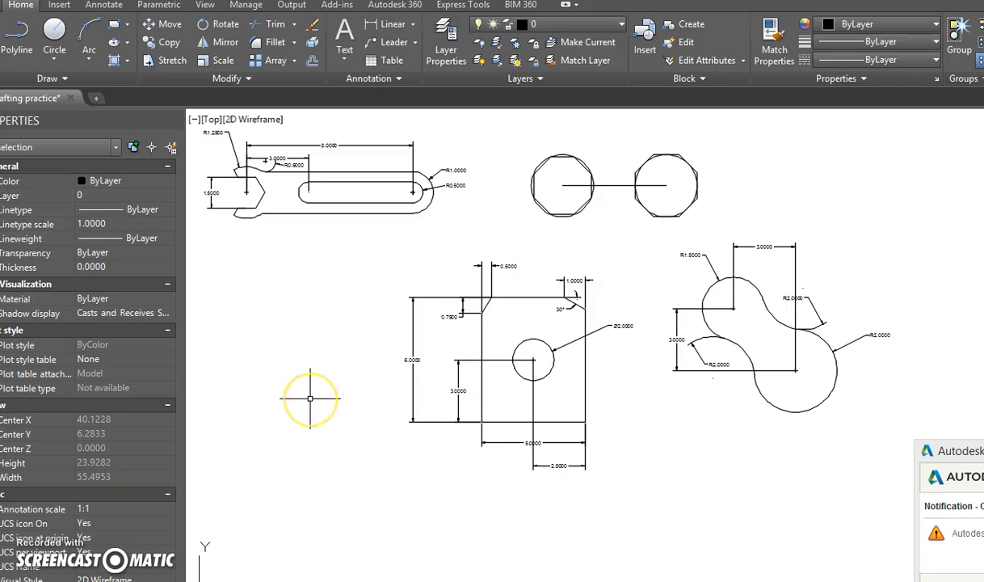
mouse_move(308, 297)
middle_down()
mouse_move(325, 330)
mouse_move(336, 317)
middle_up()
scroll(335, 315, down, 2)
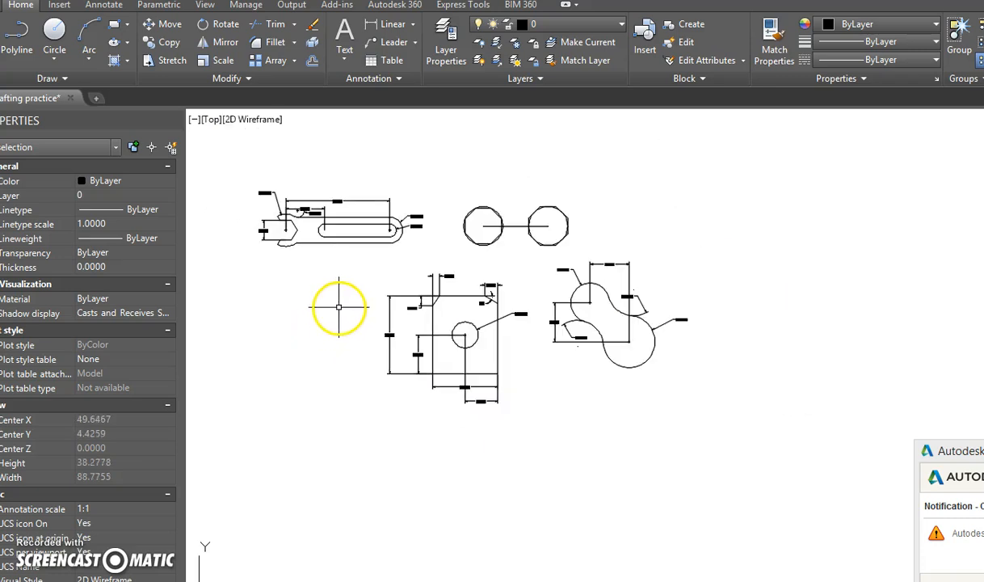
scroll(338, 301, up, 2)
middle_drag(339, 302, 356, 298)
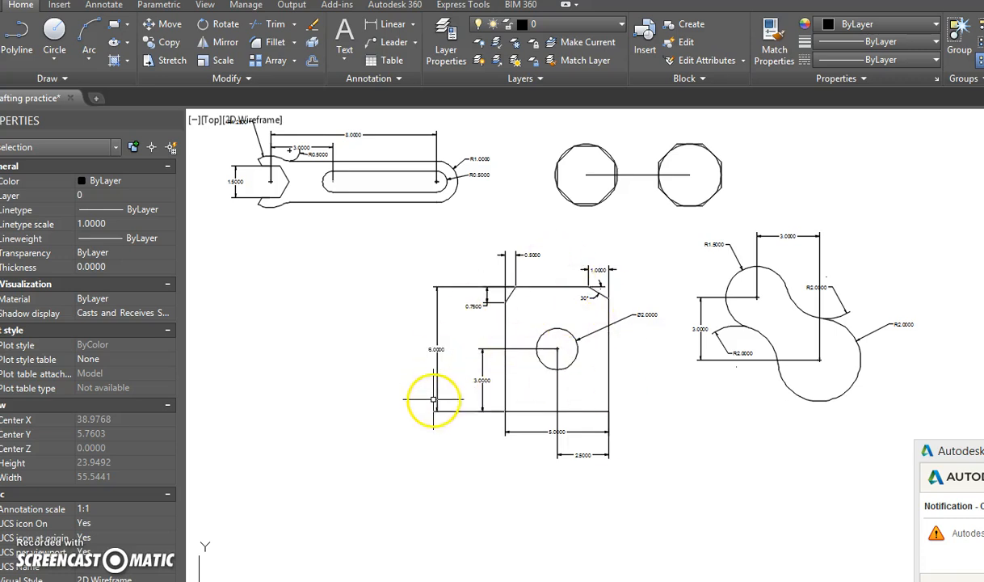
Step: Draw a rectangle 5 wide and 6 high from connected lines in the empty area below the existing drawings
scroll(432, 395, down, 3)
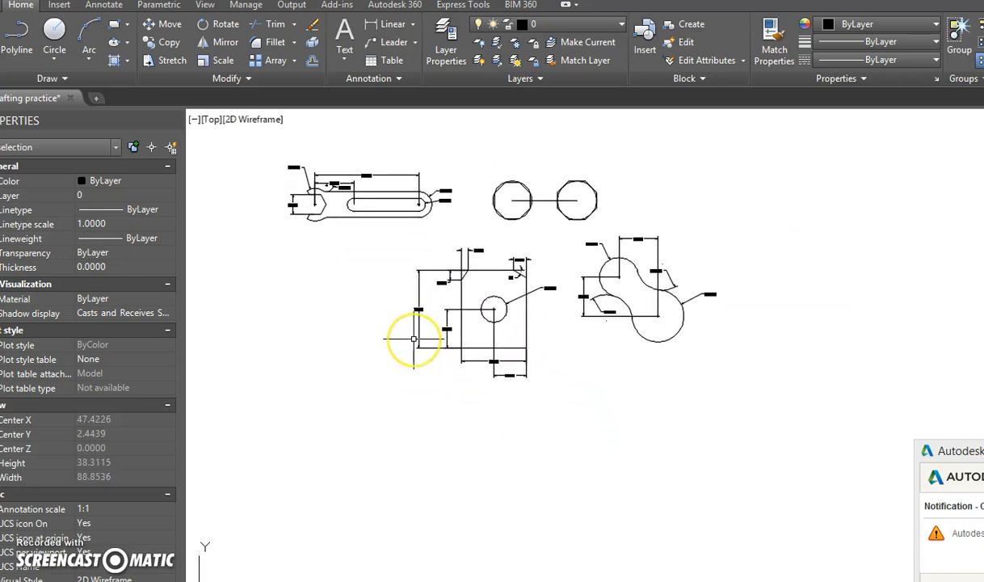
text(l)
key(Return)
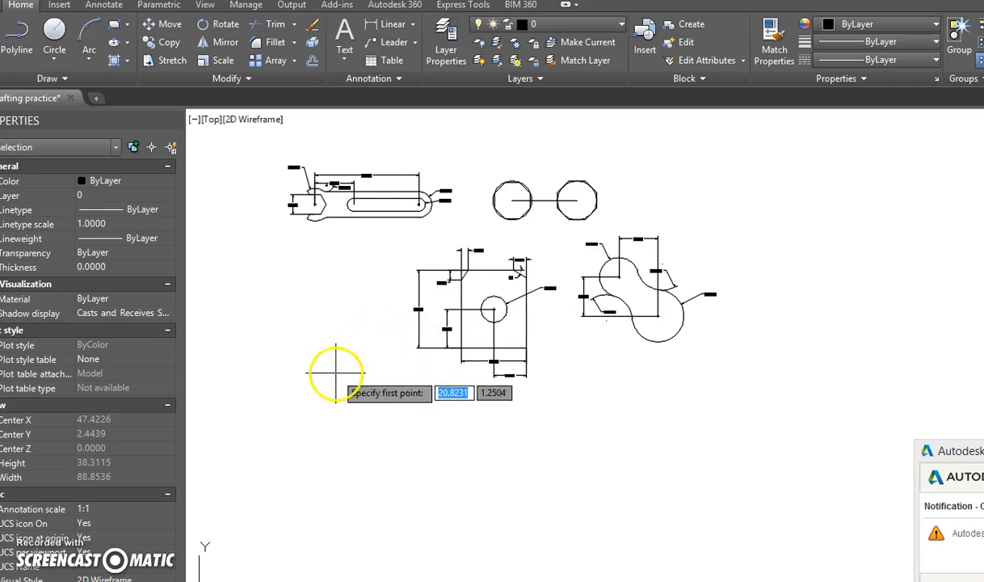
click(297, 388)
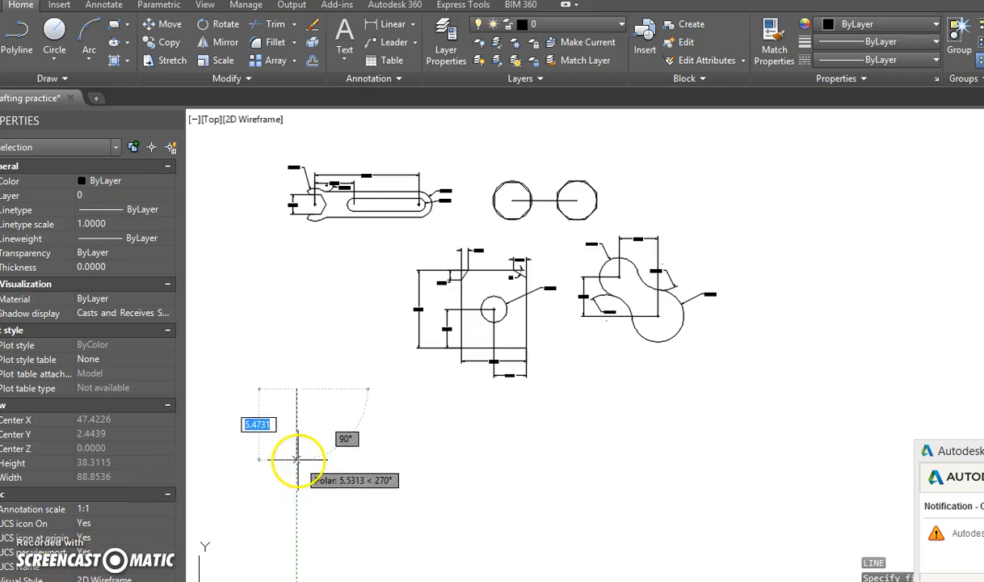
click(296, 465)
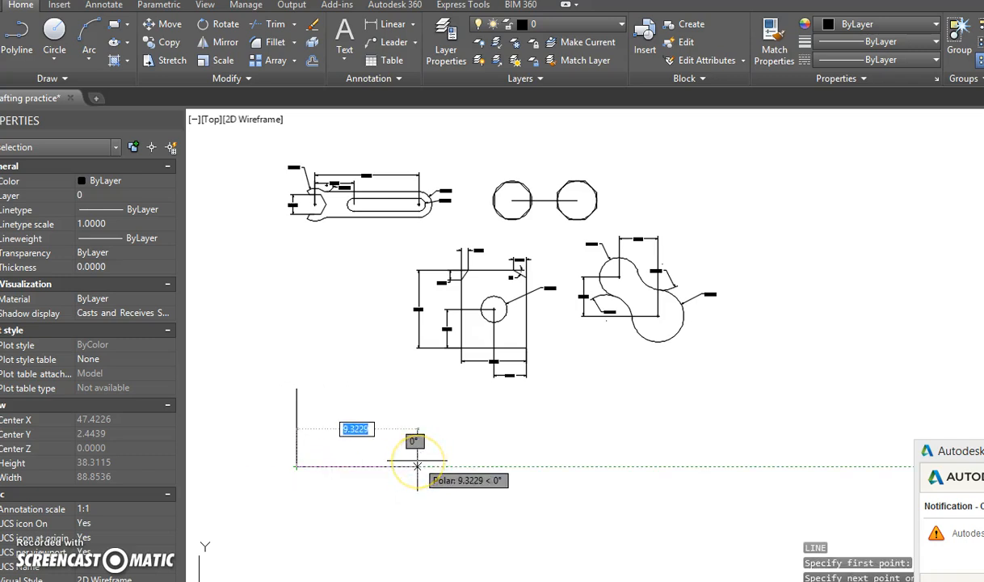
click(361, 466)
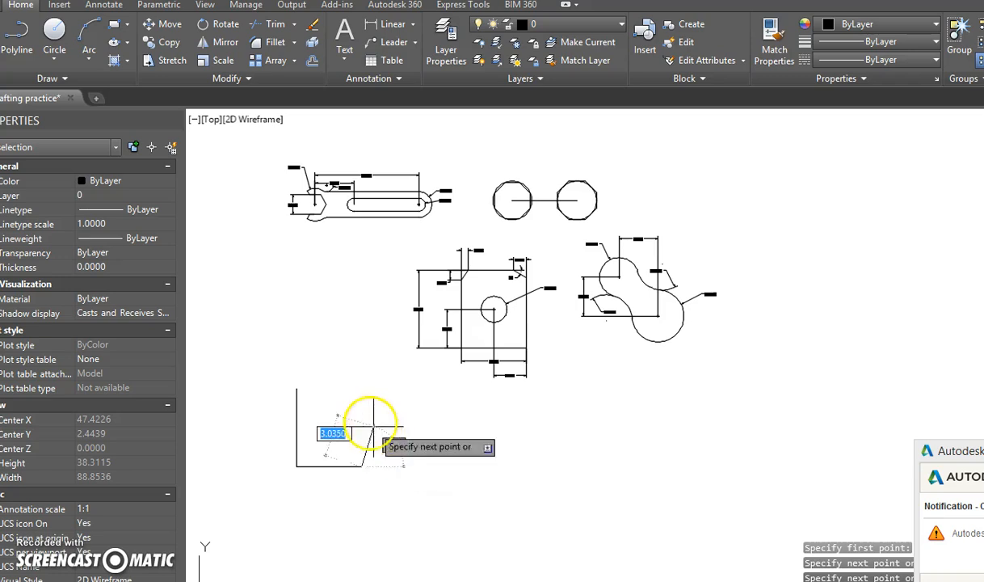
scroll(320, 393, up, 2)
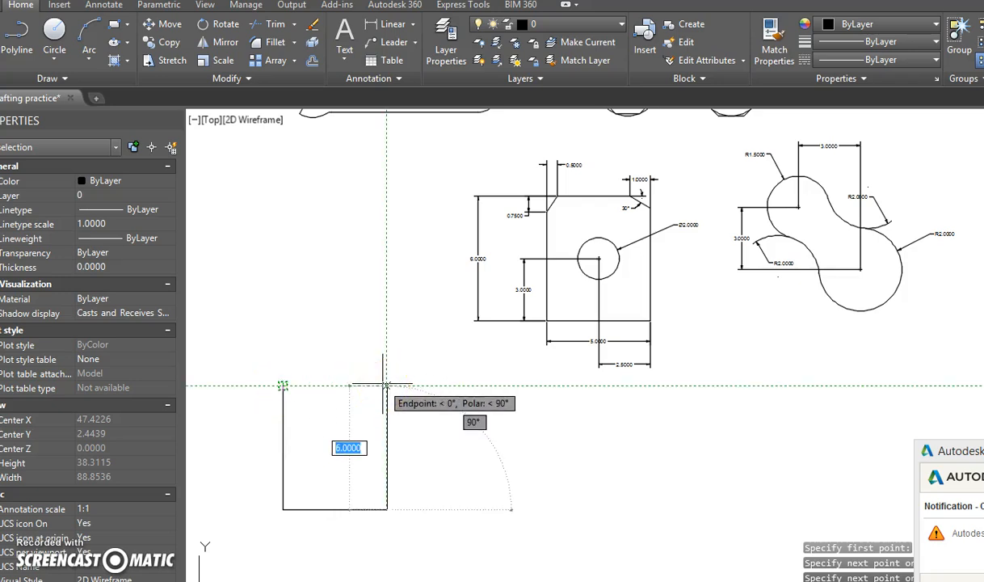
click(387, 386)
click(283, 385)
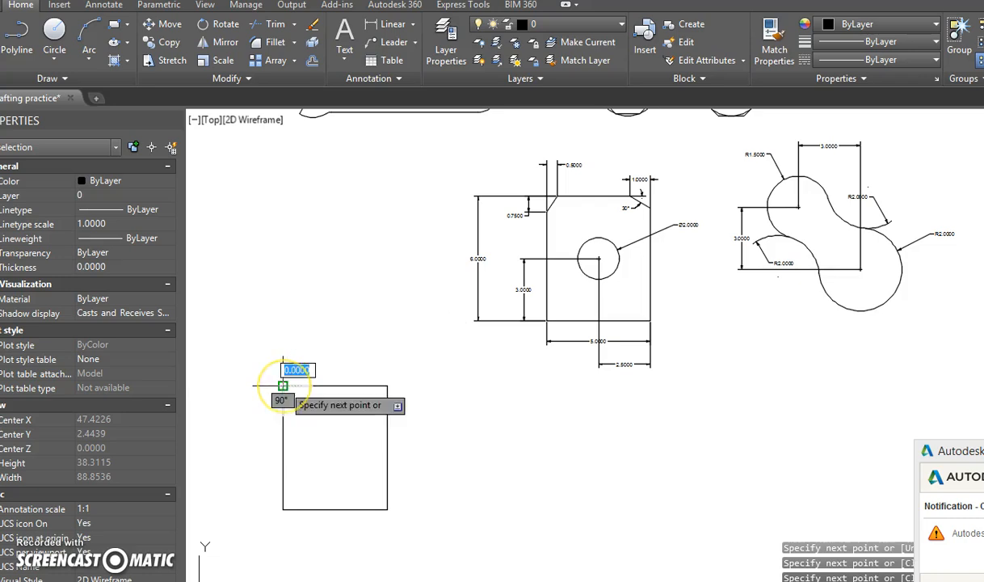
key(Escape)
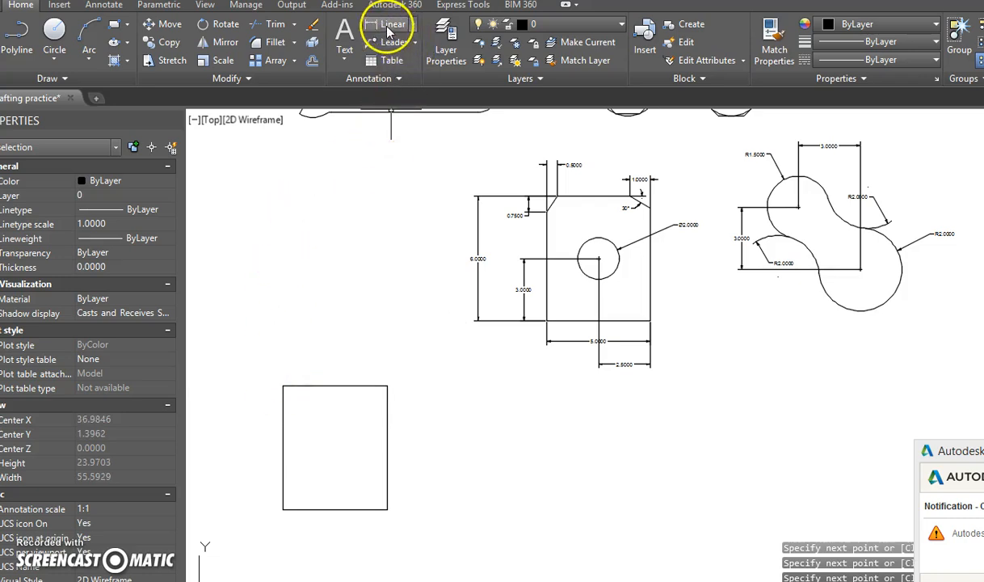
Step: Move the reference plate's 2.5 dimension up between the plate's lower edge and the 5.0 width dimension
scroll(614, 403, up, 4)
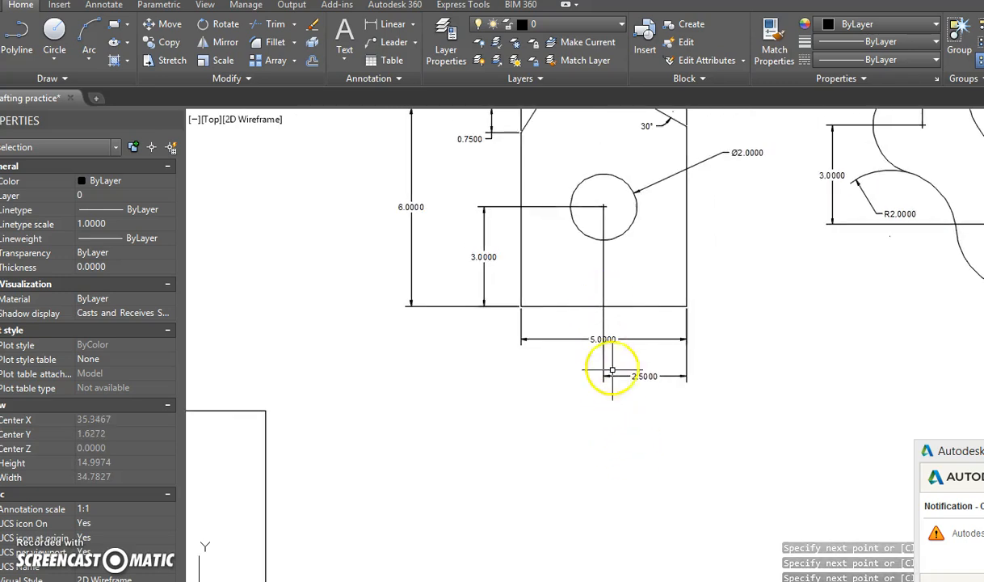
click(618, 374)
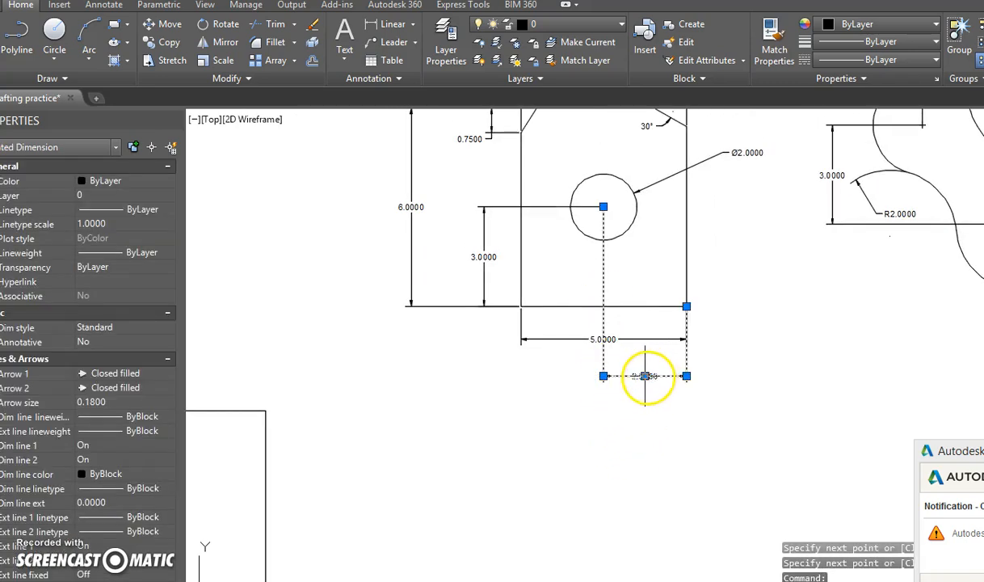
click(644, 375)
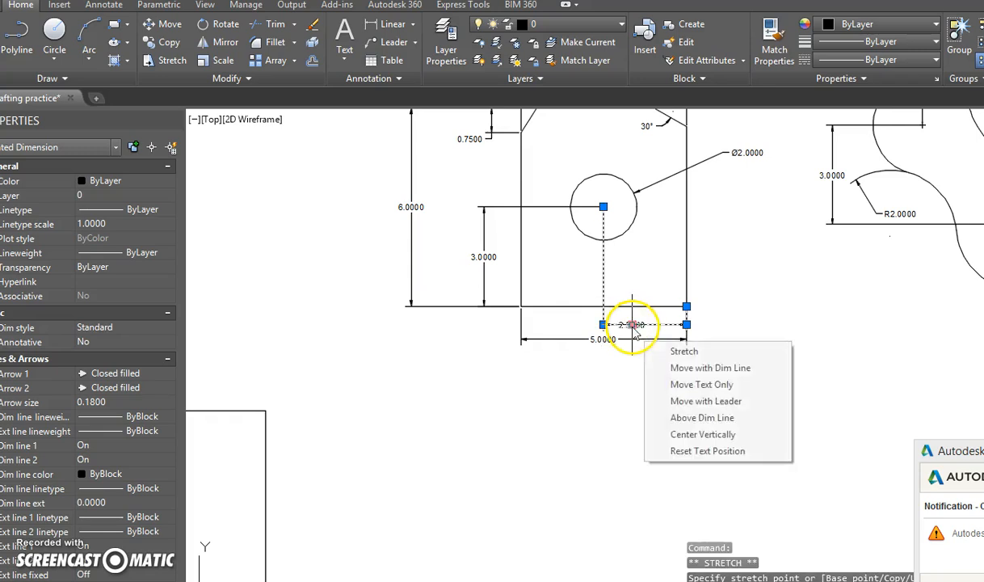
key(Escape)
key(Escape)
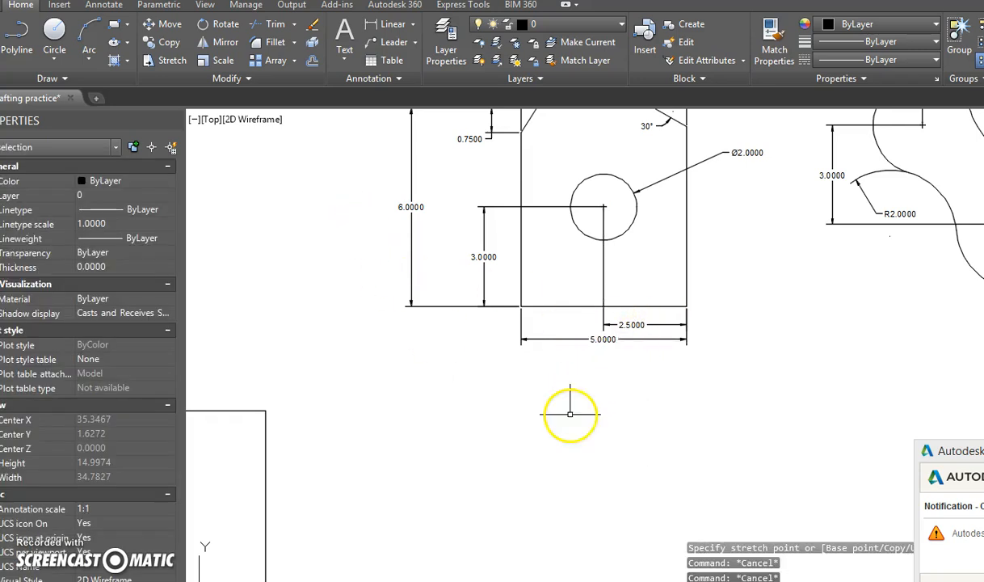
Step: Draw a circle of radius 1 at the new rectangle's centre, aligned with the midpoints of its left and lower edges
mouse_move(444, 547)
middle_down()
mouse_move(568, 503)
mouse_move(620, 470)
middle_up()
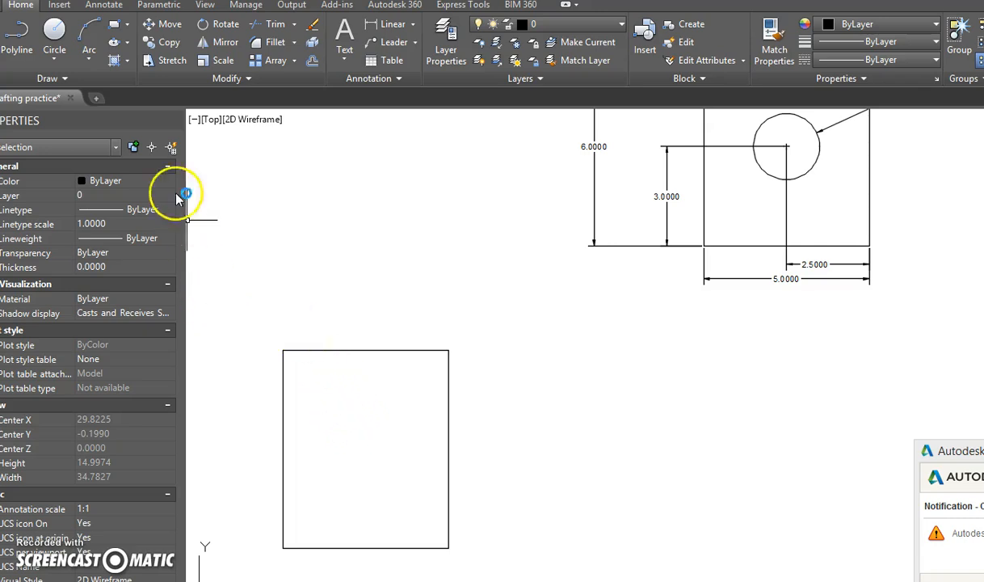
click(61, 37)
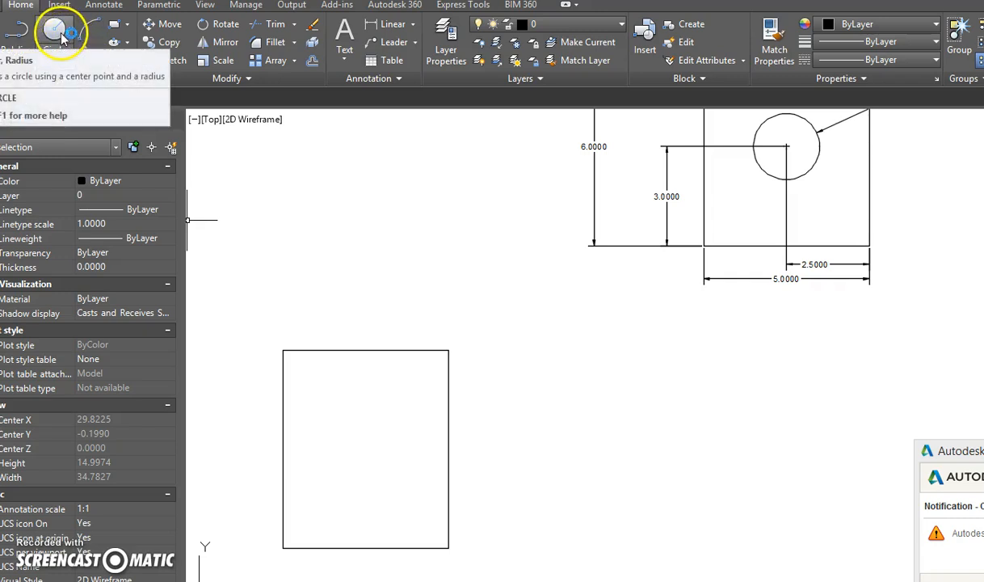
mouse_move(931, 417)
middle_down()
mouse_move(807, 472)
mouse_move(815, 459)
mouse_move(889, 432)
middle_up()
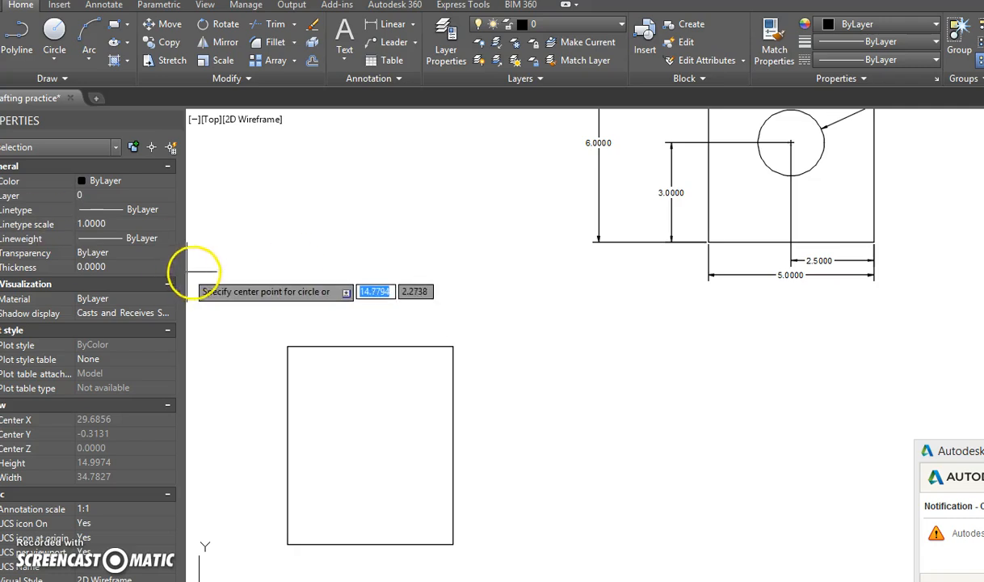
mouse_move(287, 446)
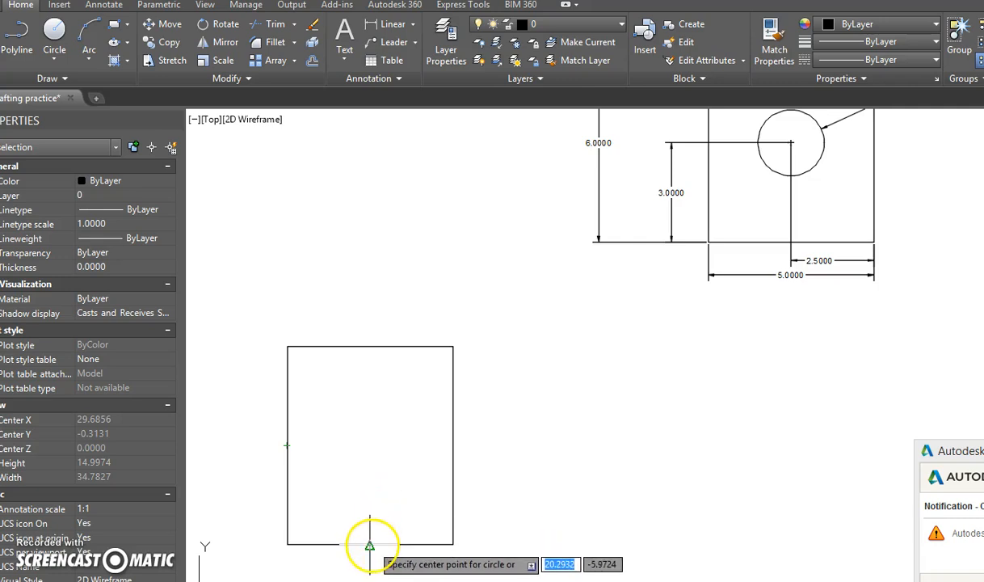
mouse_move(369, 547)
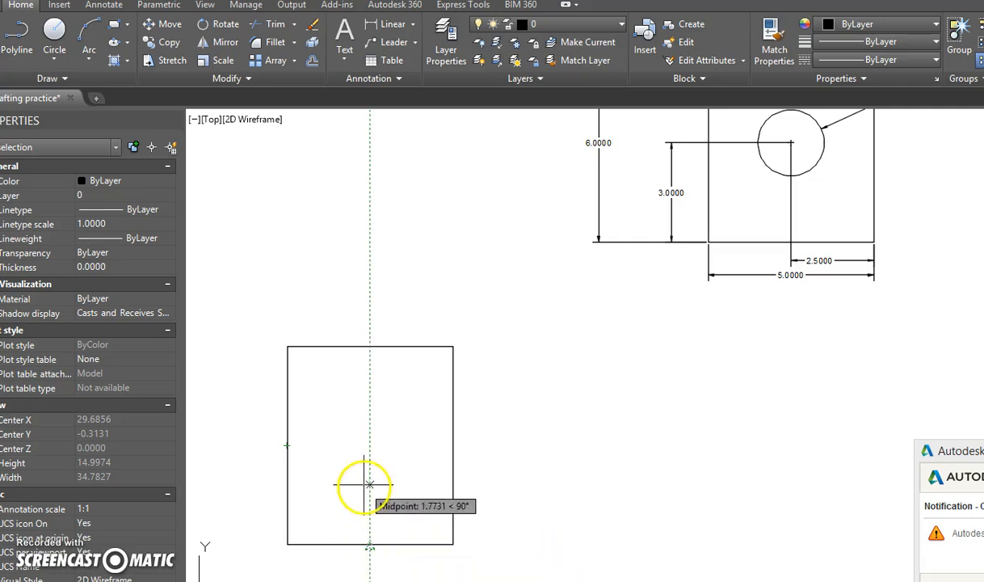
click(370, 444)
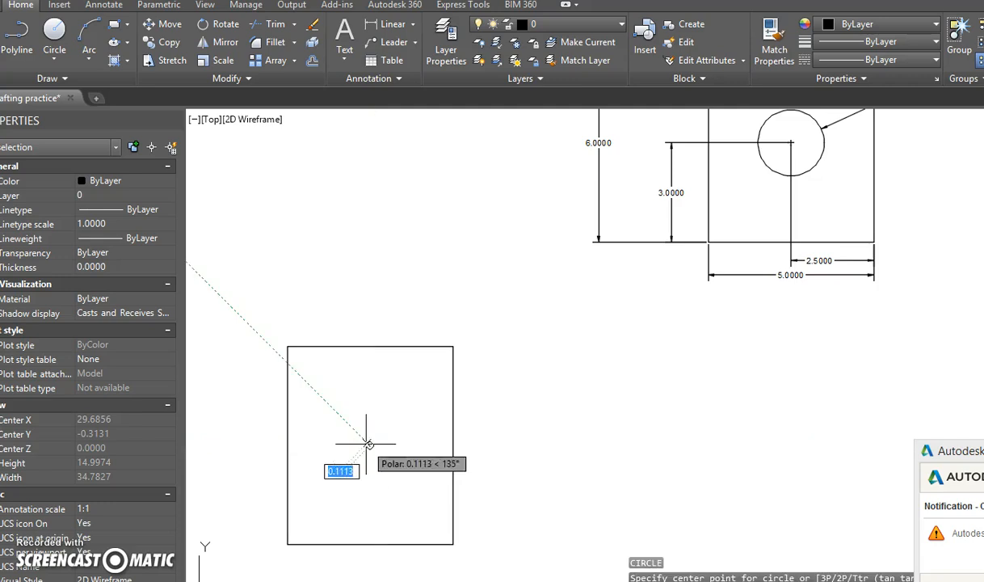
text(1)
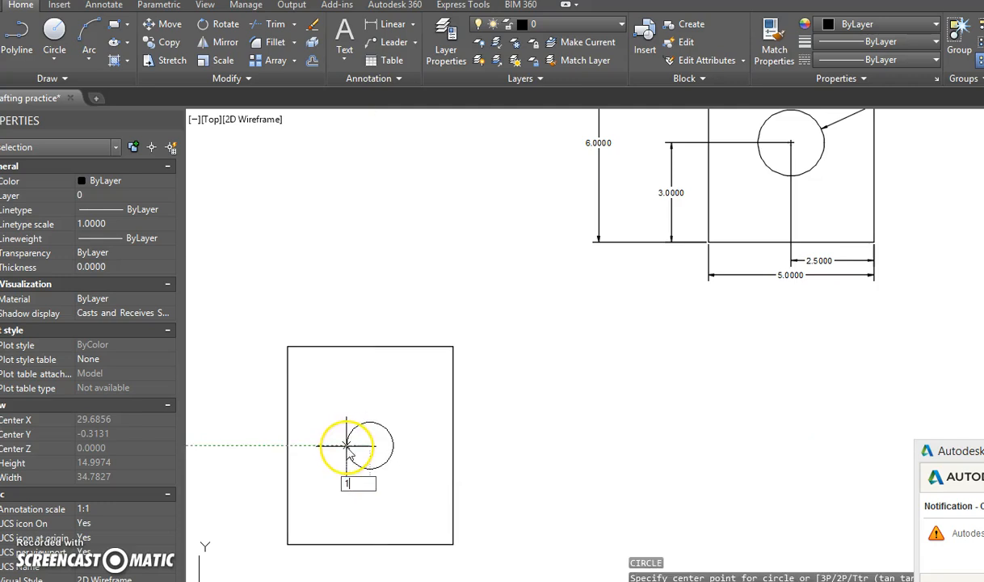
key(Return)
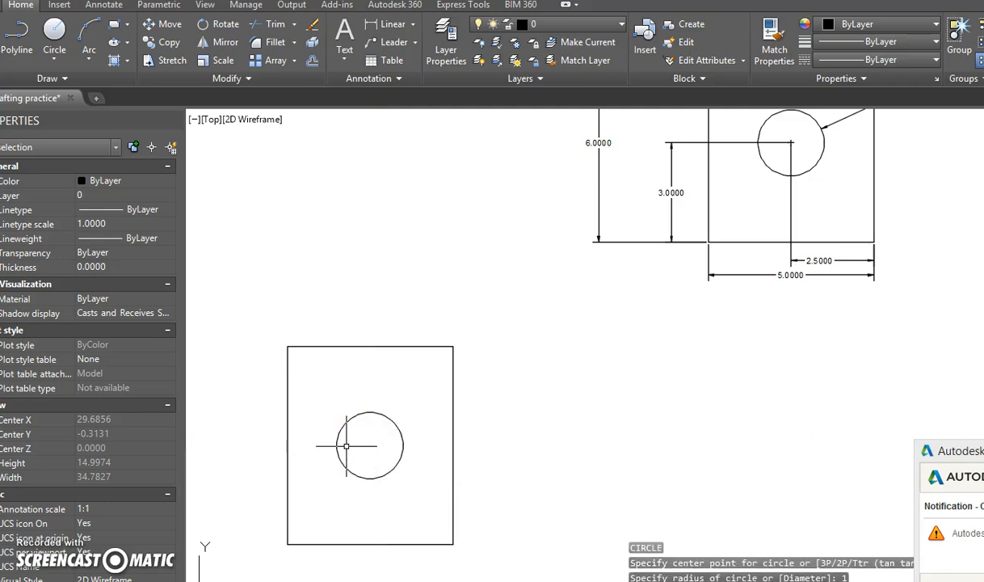
Step: Delete the circle inside the new rectangle
click(343, 441)
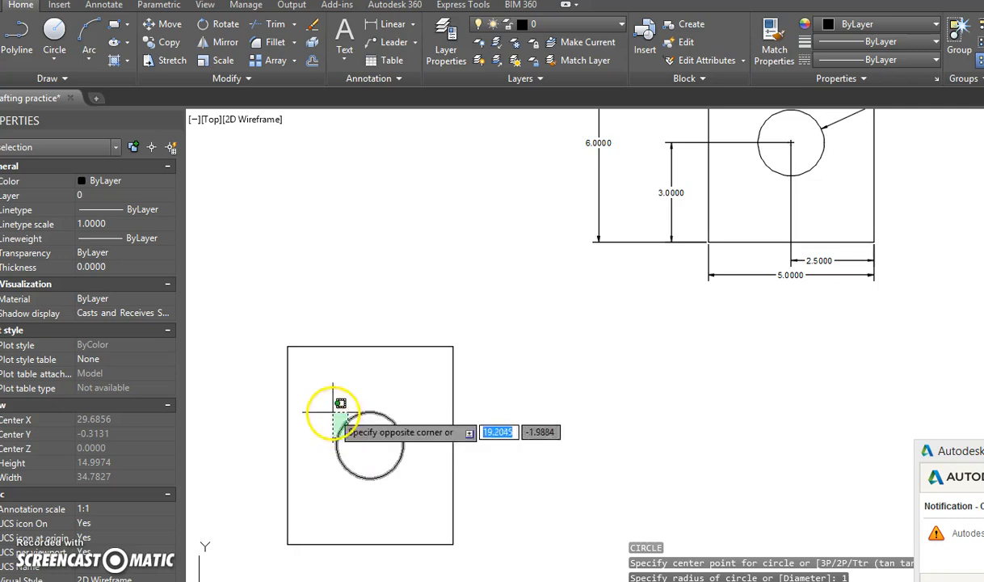
click(327, 406)
key(Delete)
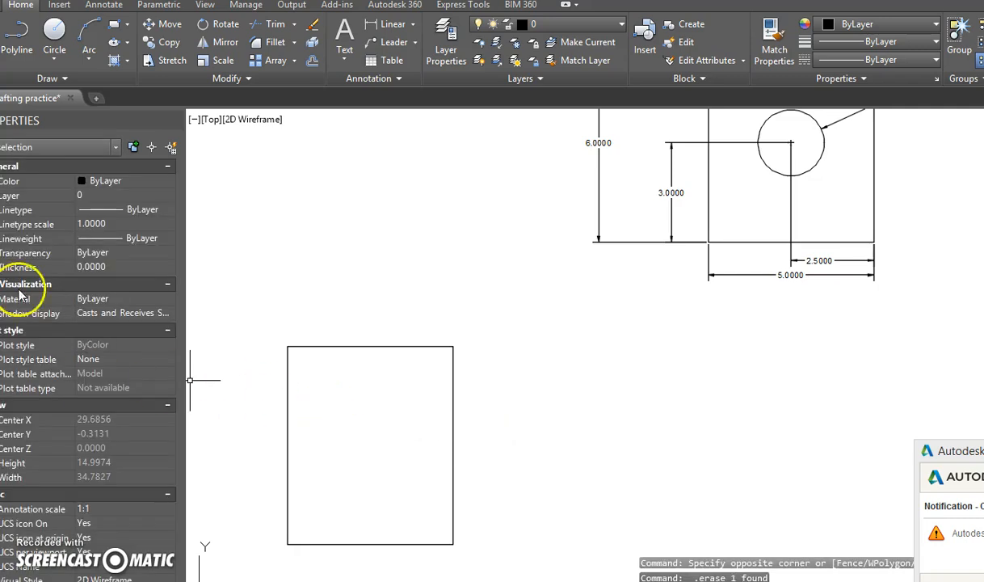
Step: Redraw the radius 1 circle centred in the new rectangle, tracking from the edge midpoints
click(52, 36)
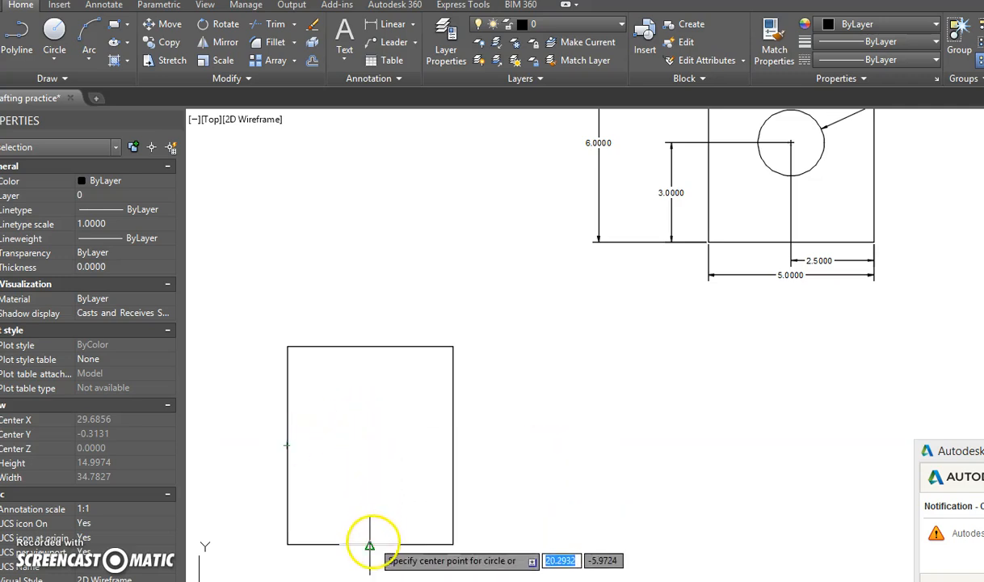
click(370, 445)
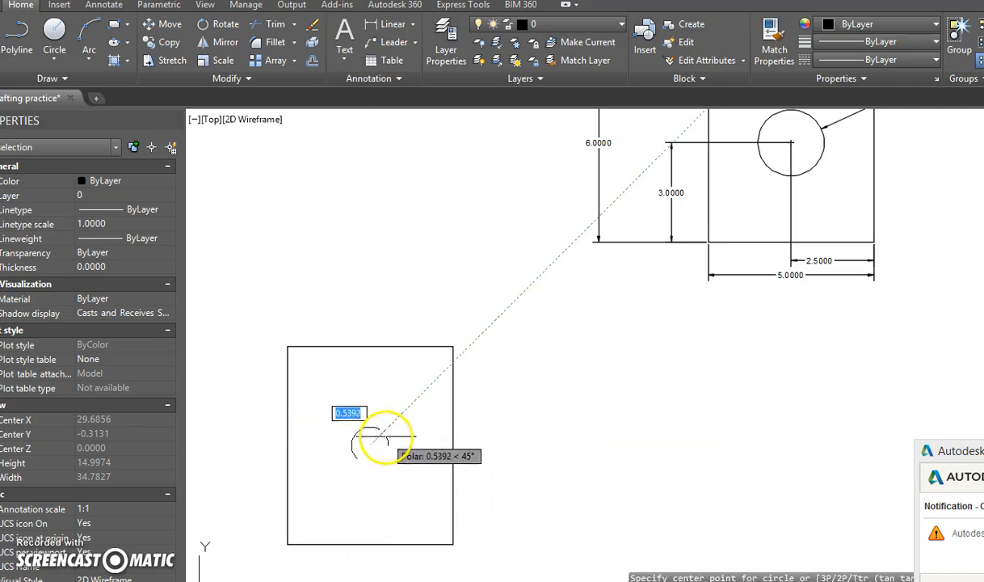
text(1)
key(Return)
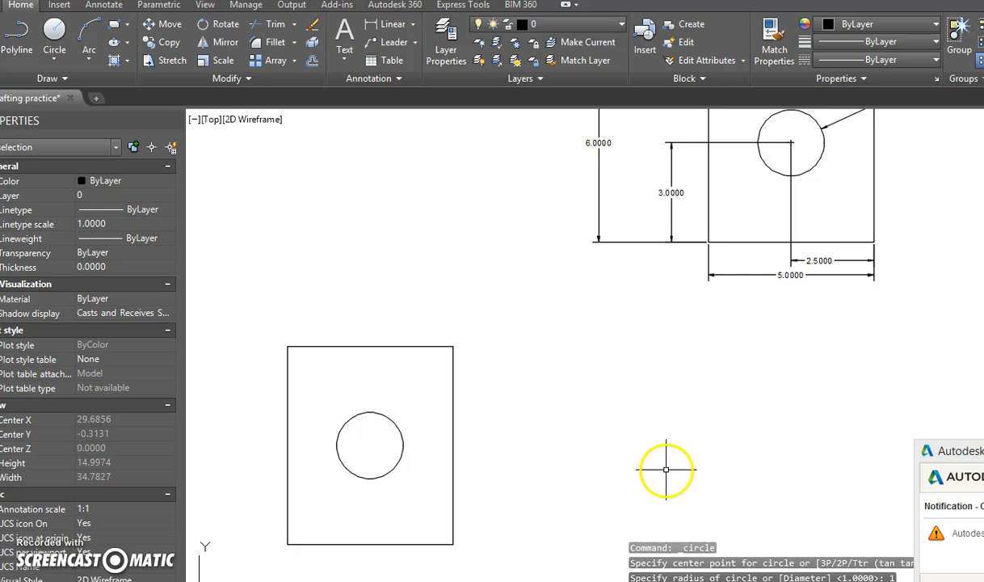
Step: Chamfer the new plate's upper-left corner with distances of 0.75 along the top edge and 1 along the left edge
scroll(653, 318, down, 2)
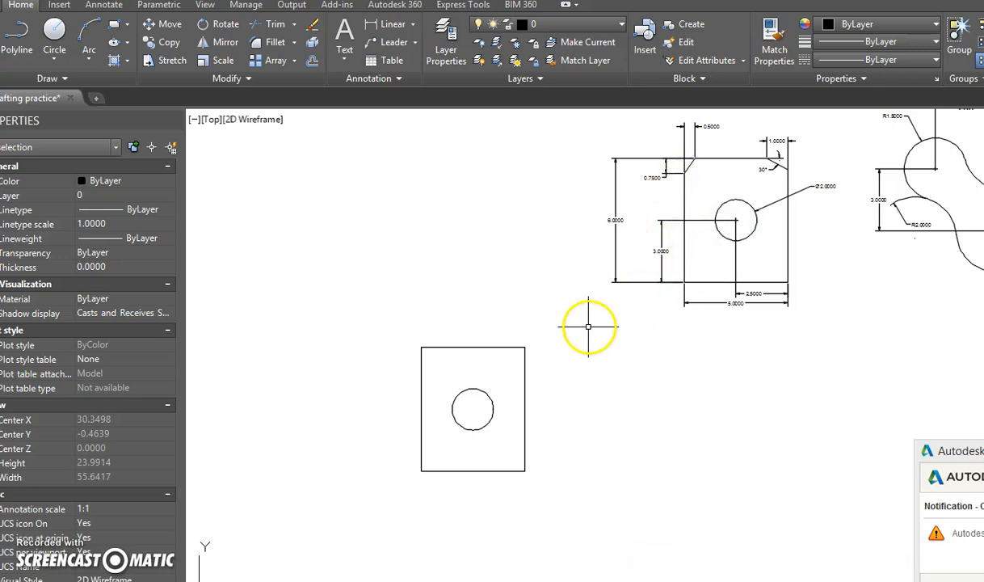
scroll(587, 330, up, 2)
middle_drag(586, 330, 589, 321)
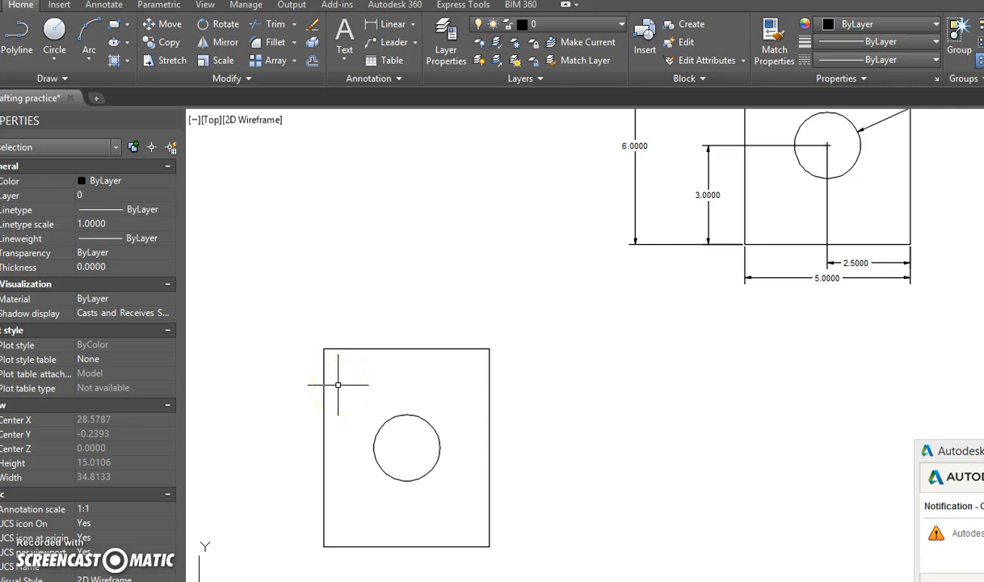
mouse_move(598, 330)
middle_down()
mouse_move(488, 479)
mouse_move(406, 308)
middle_up()
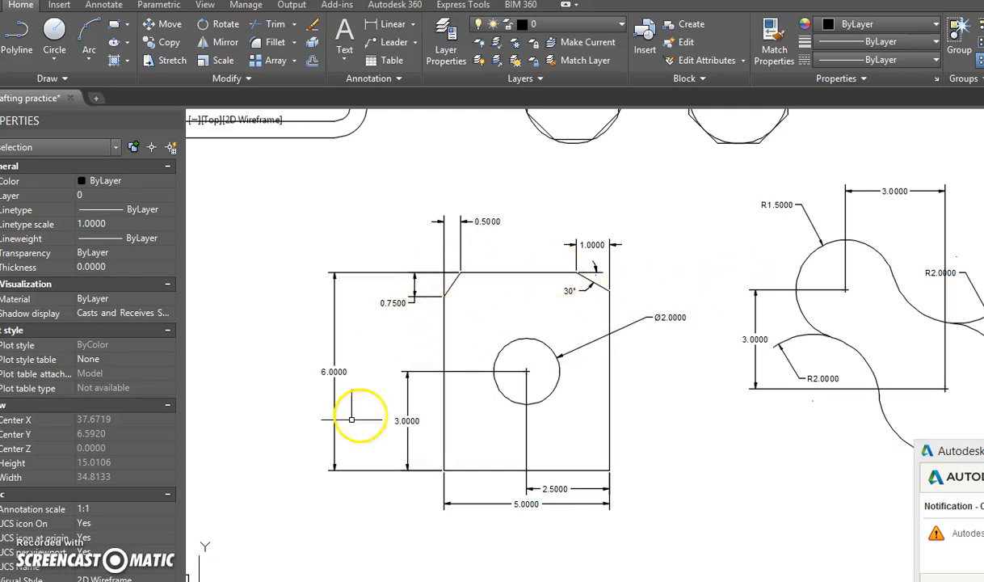
middle_drag(358, 411, 562, 283)
middle_drag(475, 440, 560, 377)
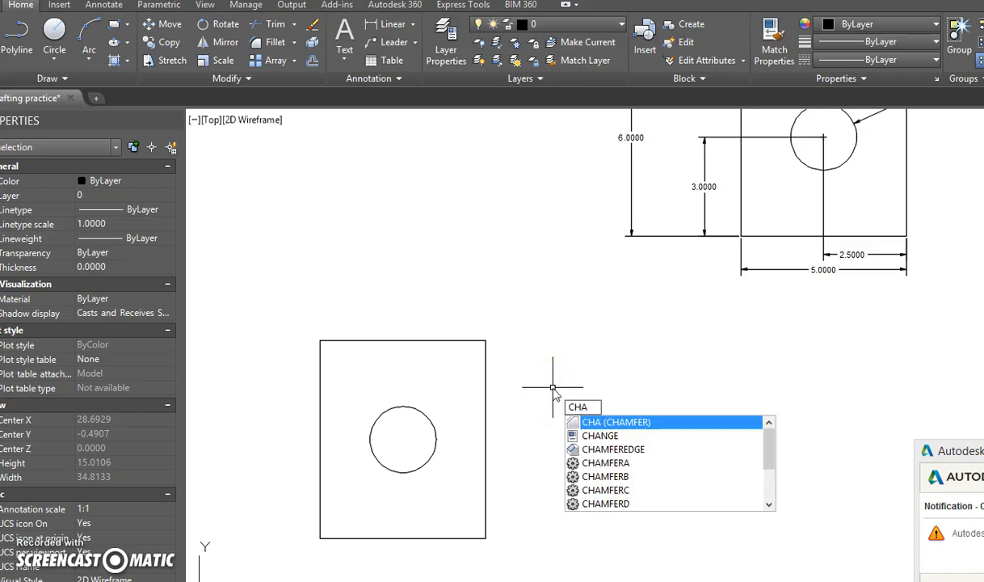
key(Return)
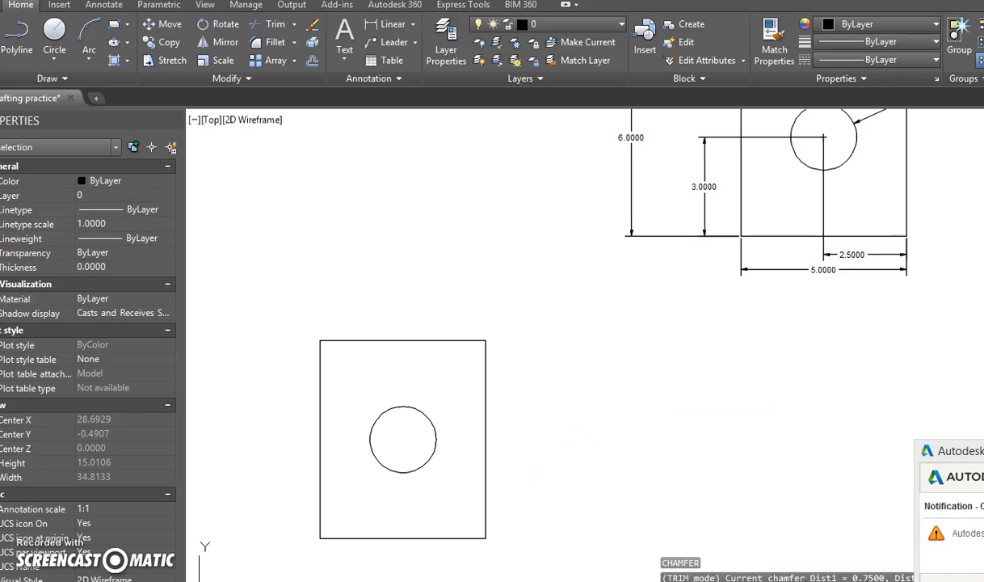
mouse_move(386, 566)
mouse_down()
mouse_move(363, 308)
mouse_move(299, 299)
mouse_up()
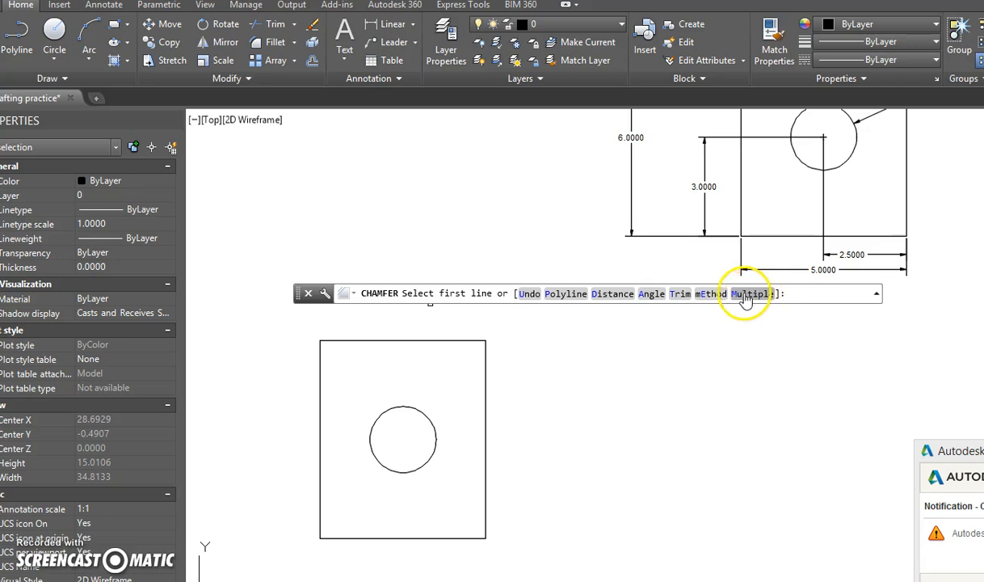
click(619, 294)
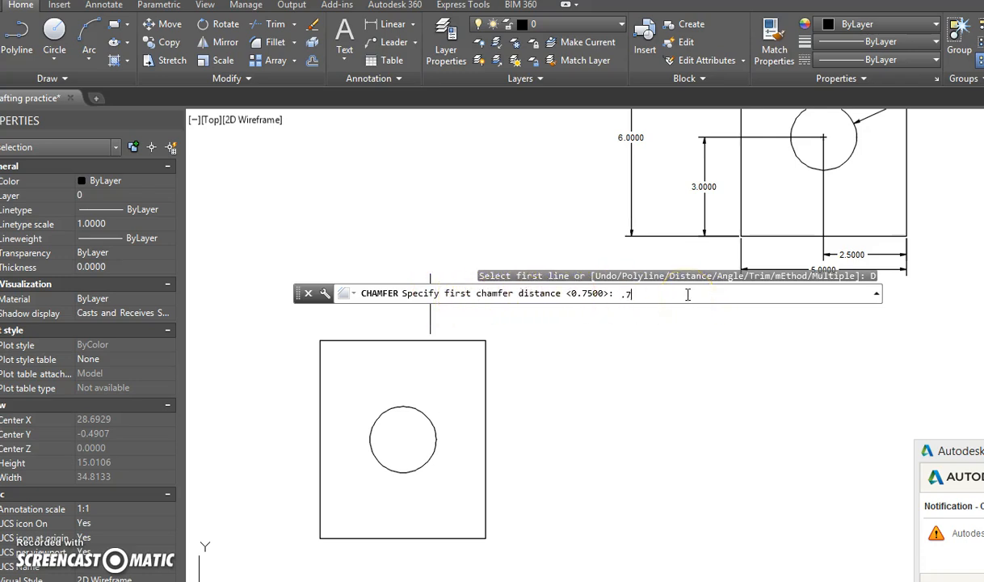
key(Return)
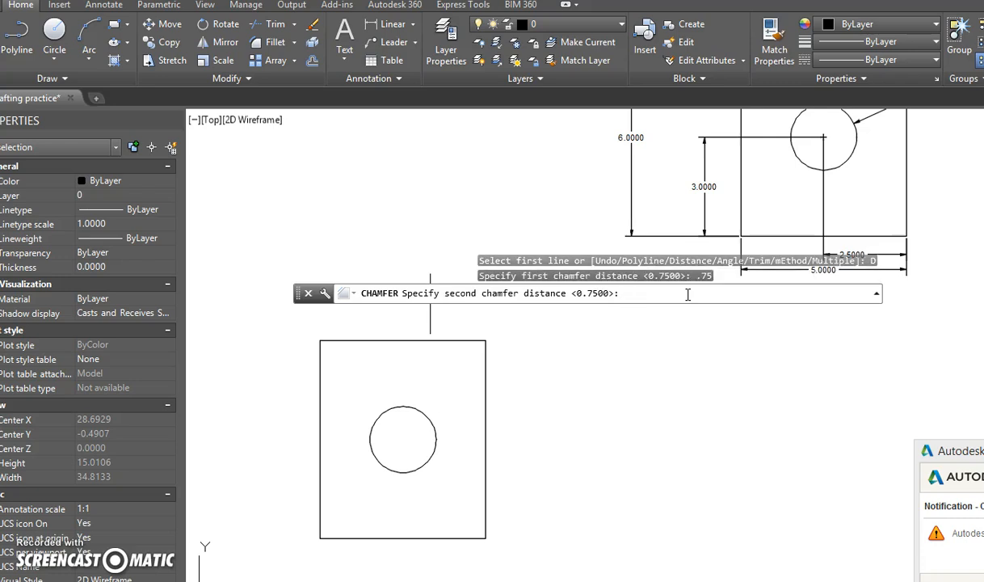
key(Return)
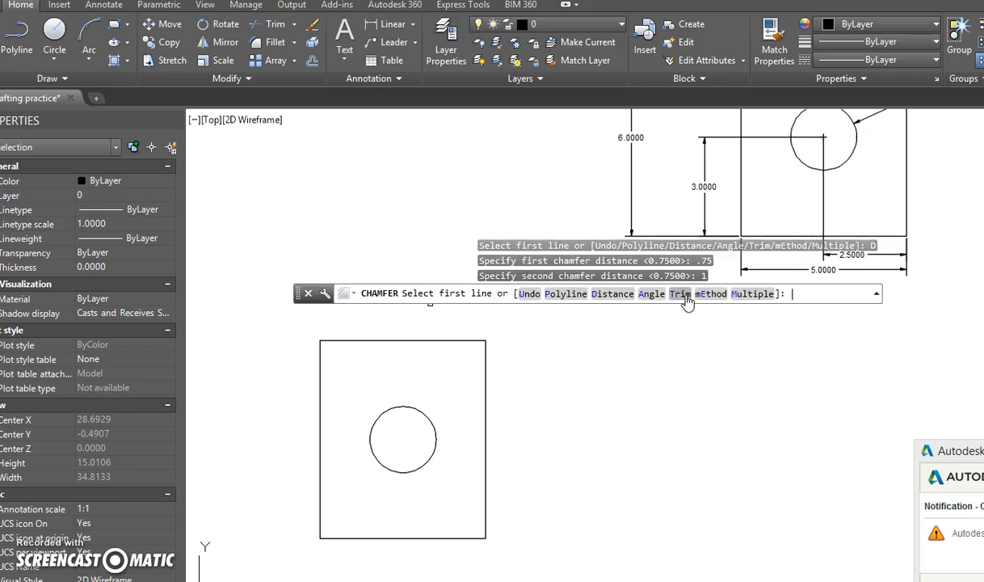
click(353, 341)
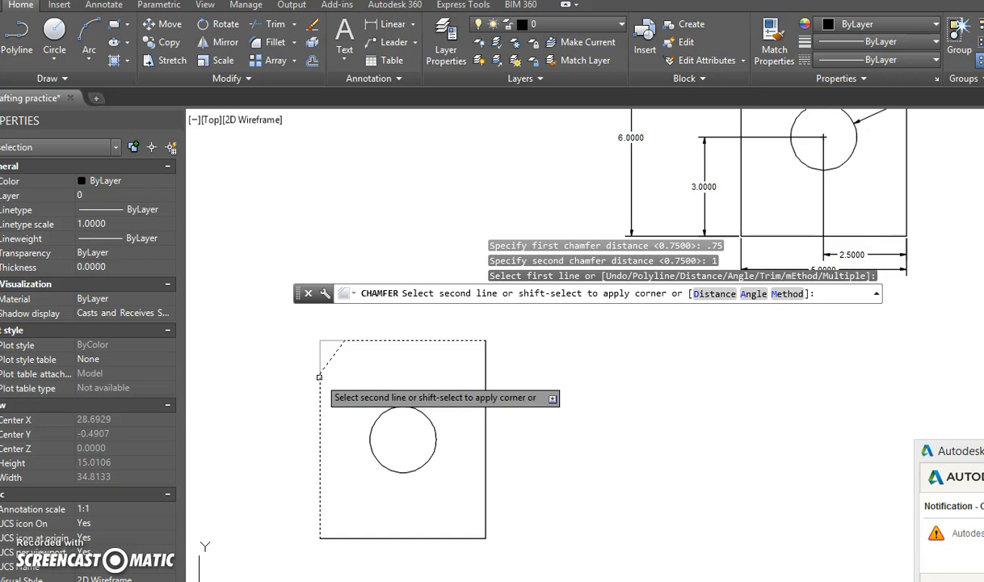
click(333, 398)
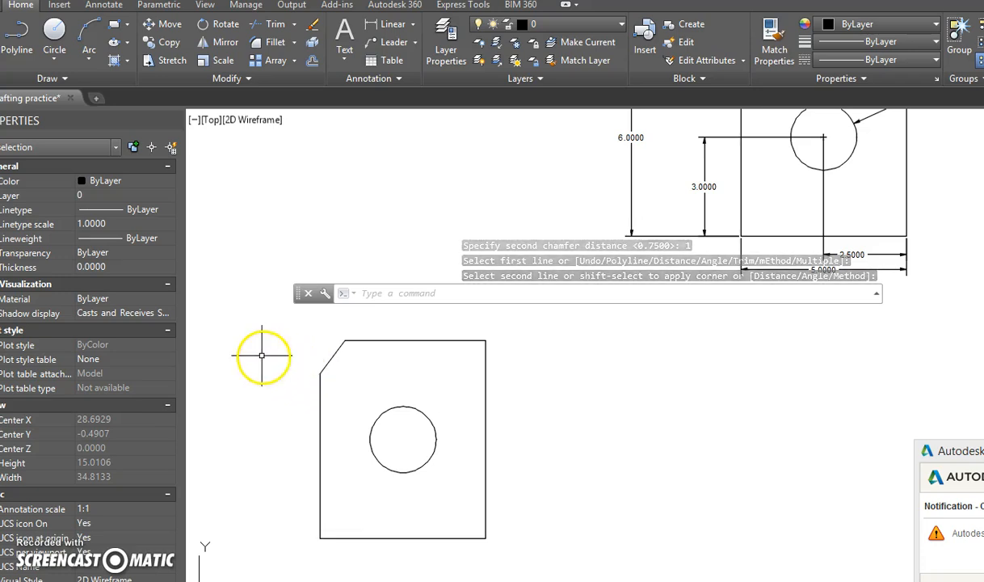
key(Return)
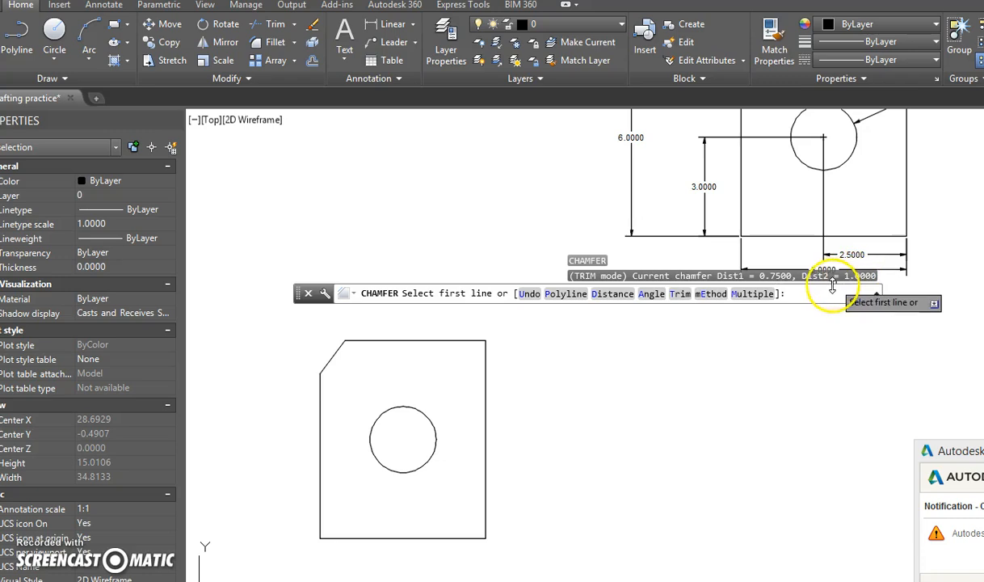
click(353, 535)
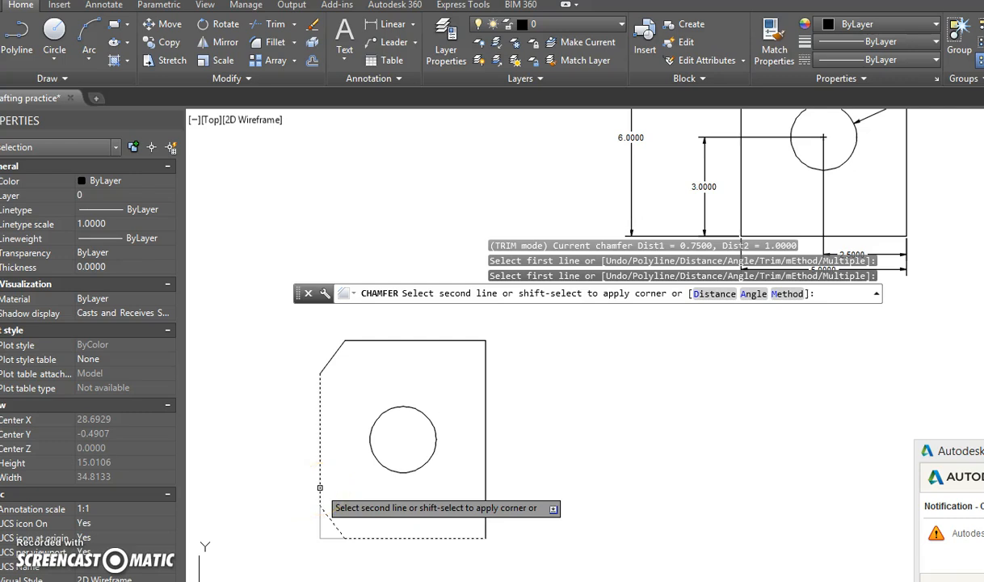
key(Escape)
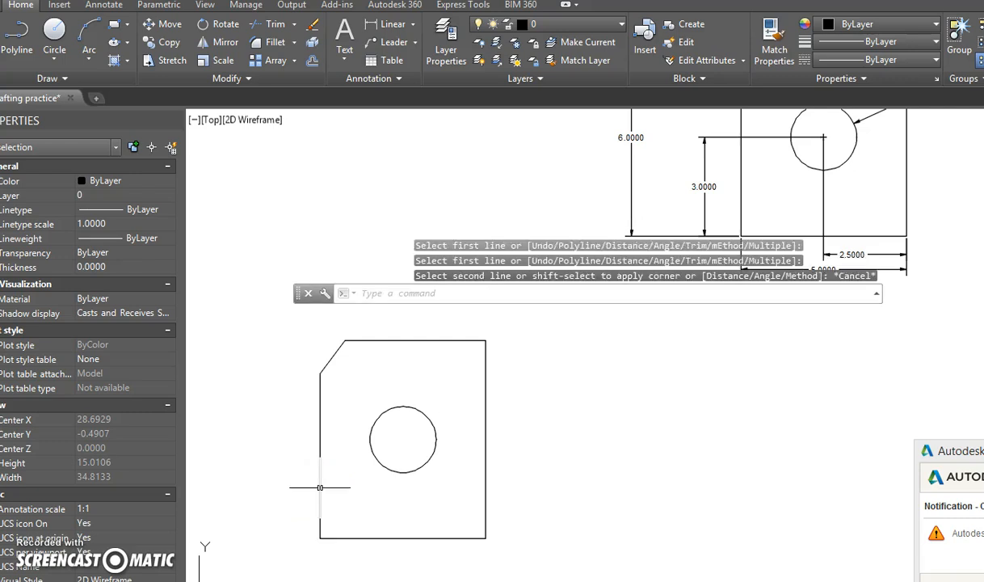
Step: Chamfer the new plate's lower-left corner with distances of 0.75 along the left edge and 1 along the bottom edge
click(319, 489)
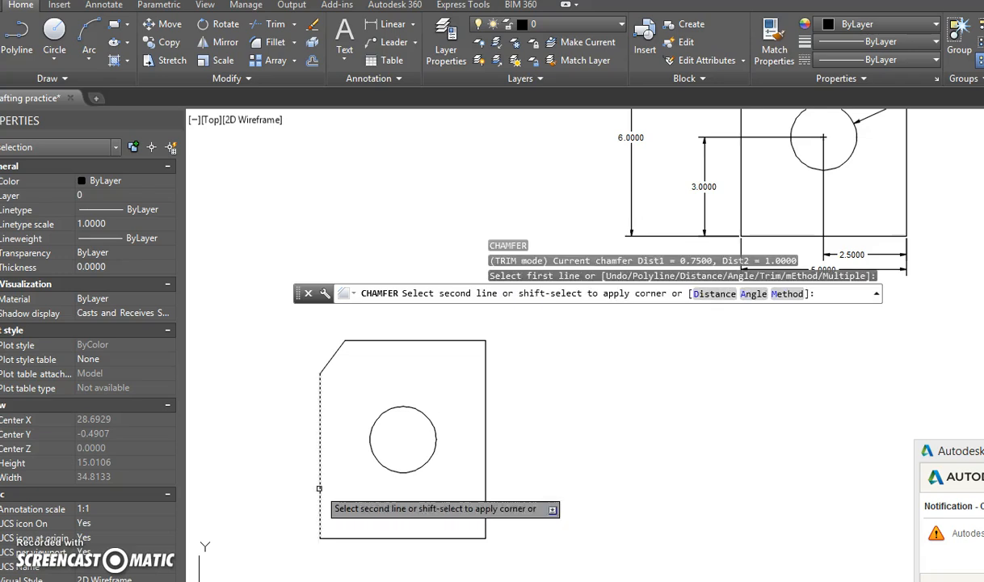
click(350, 537)
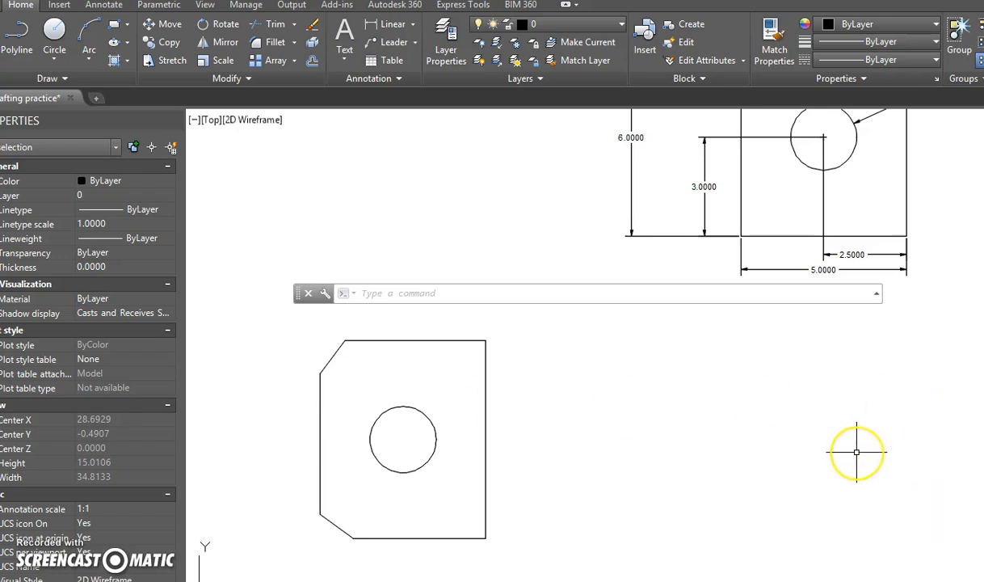
Step: Chamfer the new plate's upper-right corner by angle, with length 1 along the top edge and an angle of 30 degrees
text(a)
key(Return)
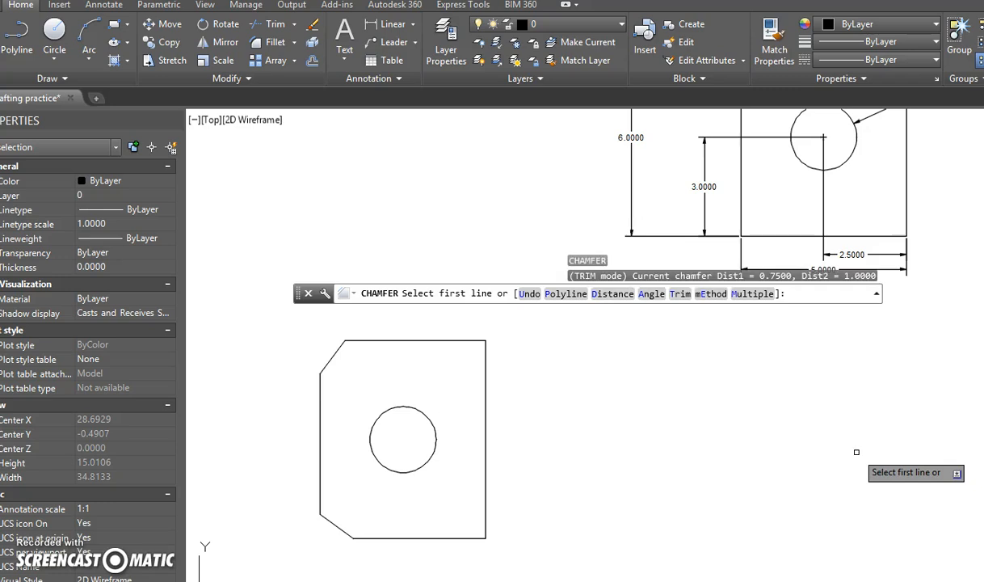
click(651, 295)
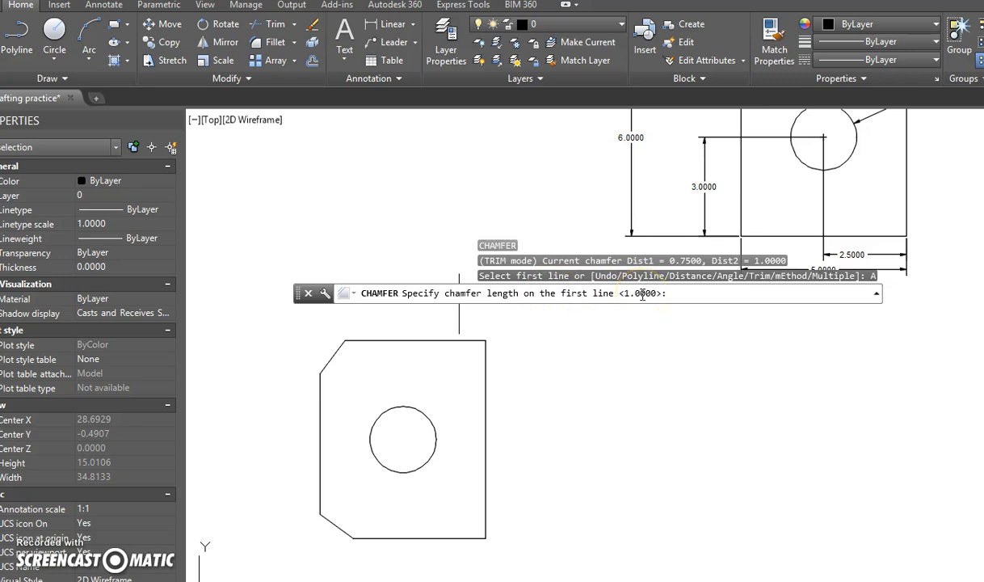
key(Return)
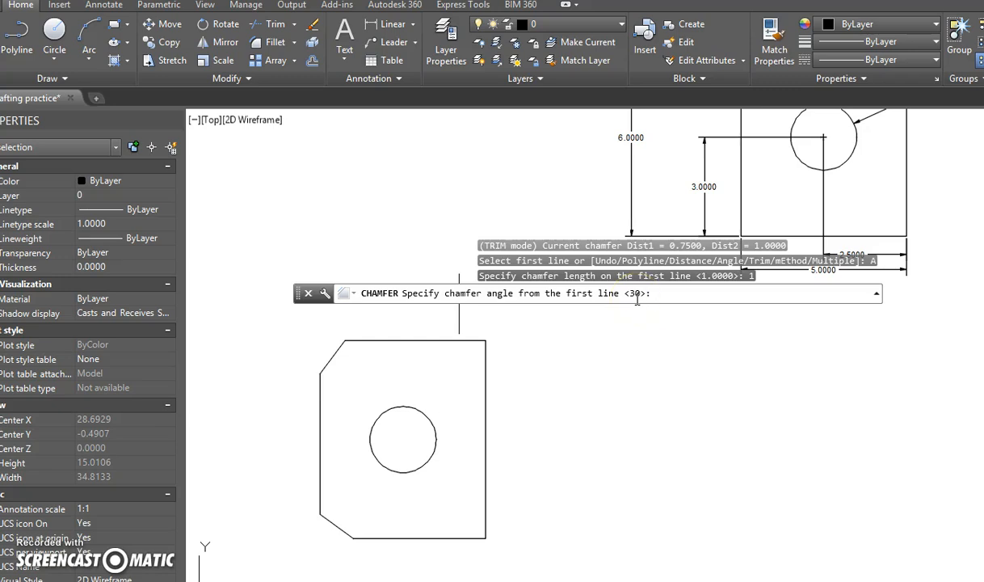
text(30)
key(Return)
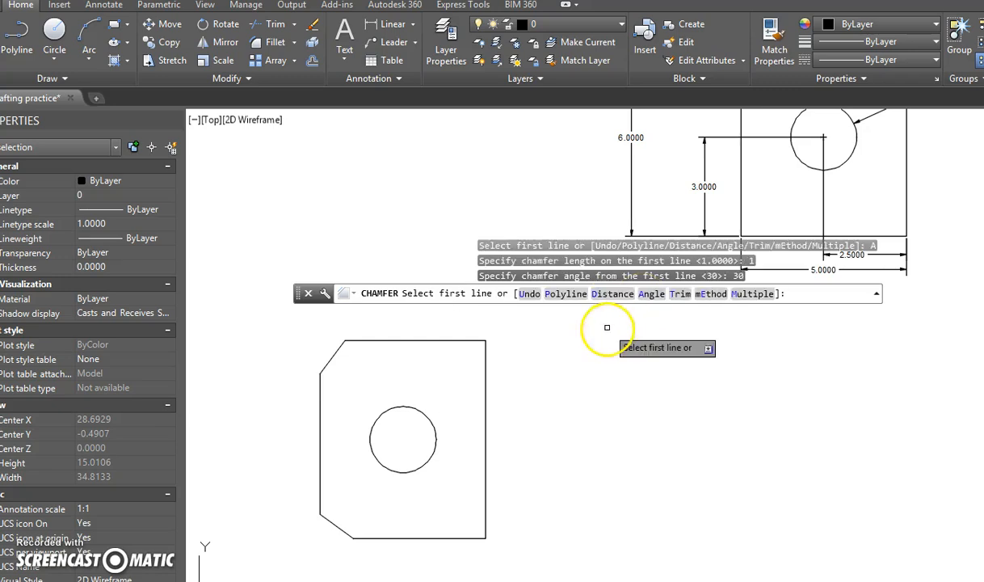
click(454, 342)
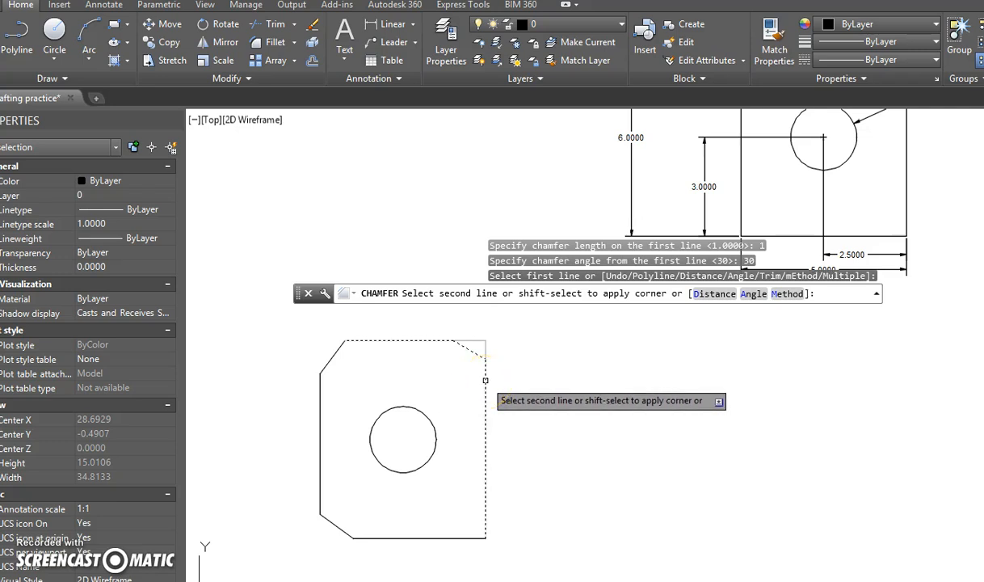
click(485, 380)
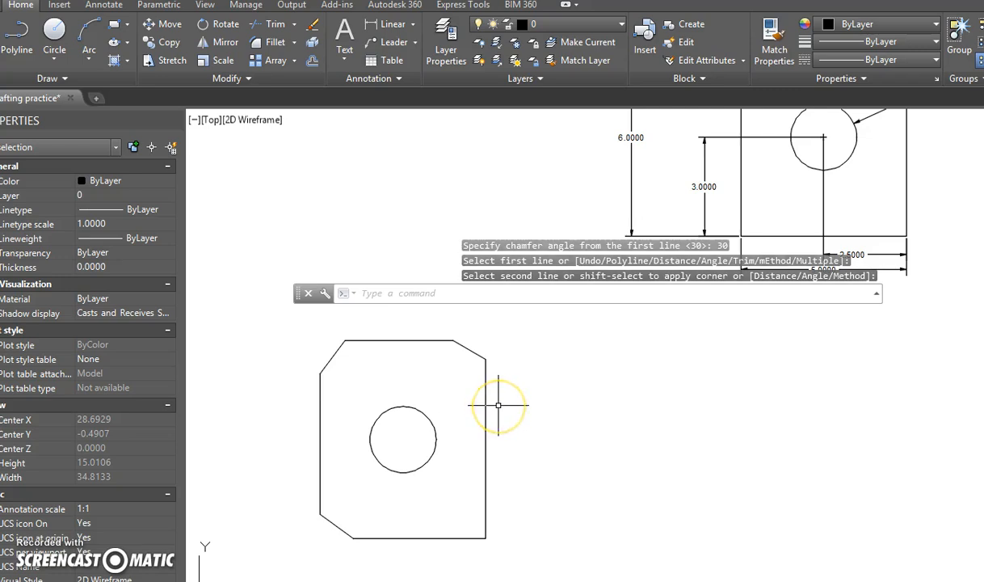
Step: Chamfer the new plate's lower-right corner by angle, with length 1.5 along the right edge and an angle of 50 degrees
key(Return)
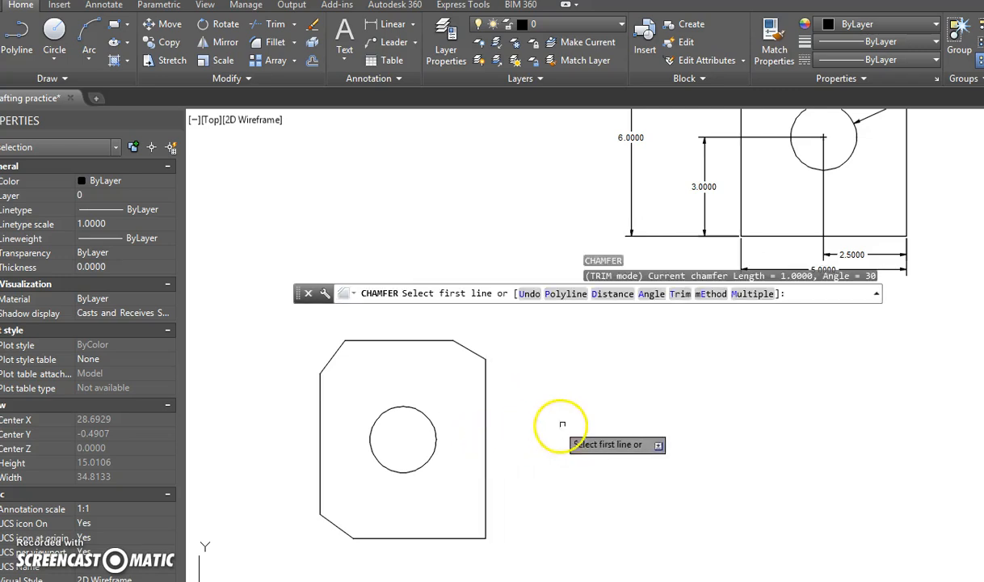
click(635, 295)
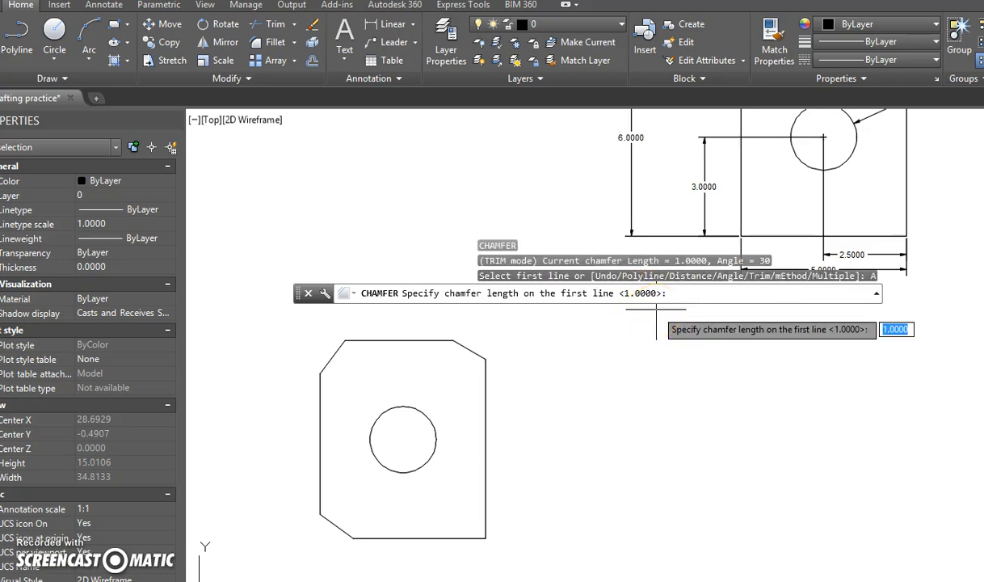
key(Return)
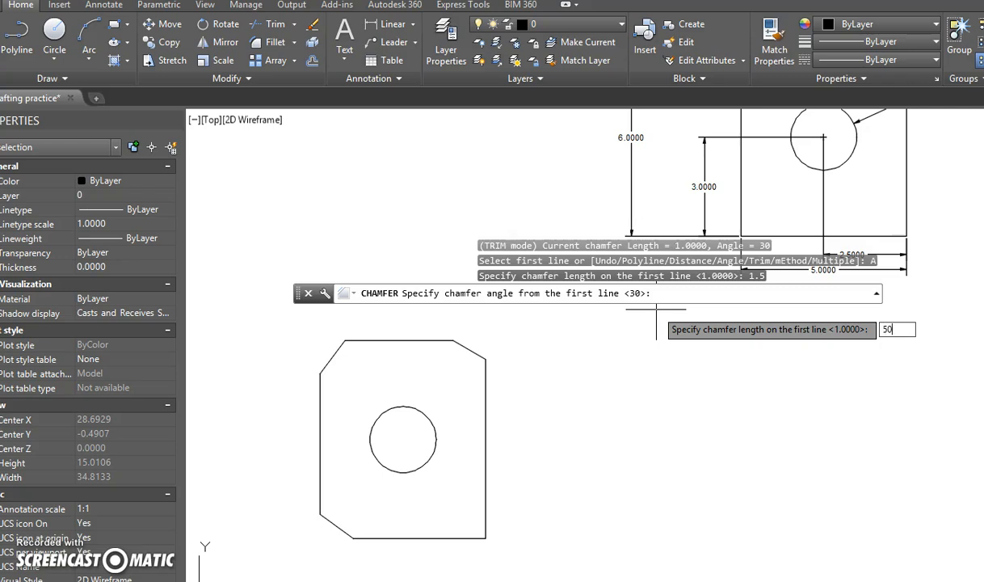
text(50)
key(Return)
click(487, 426)
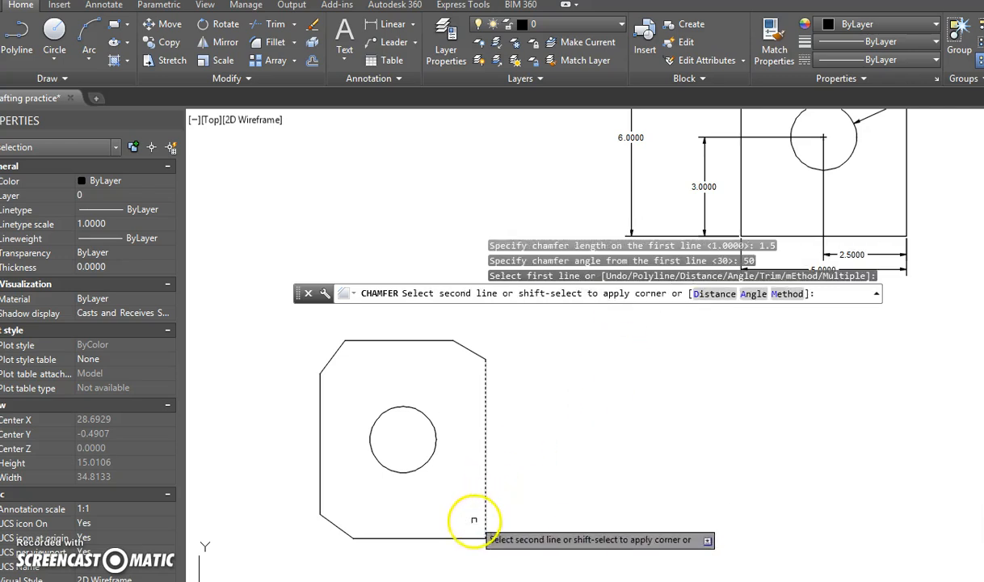
click(451, 537)
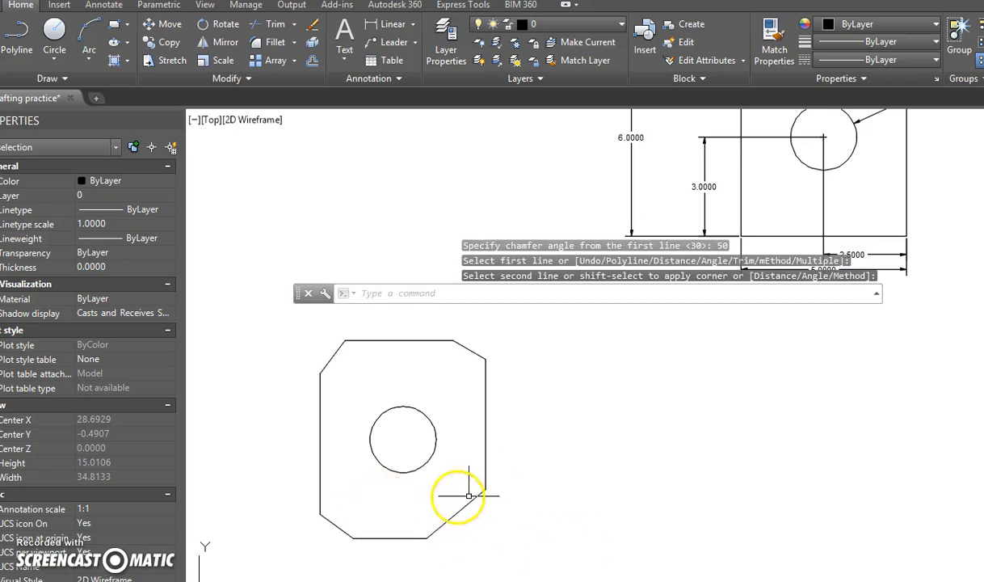
Step: Add a linear dimension above the new plate for the horizontal width of its upper-left chamfer
scroll(535, 473, down, 4)
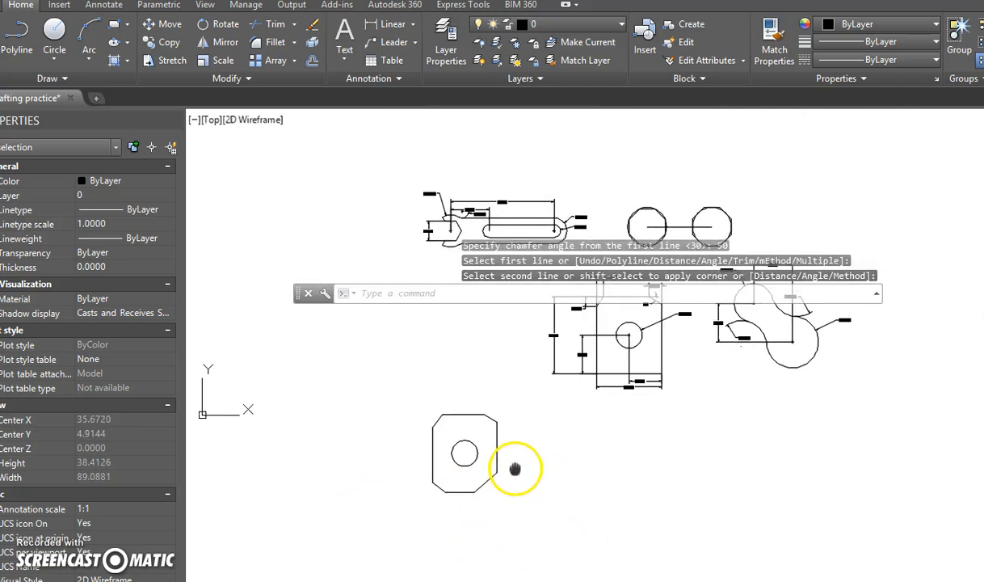
scroll(517, 468, up, 2)
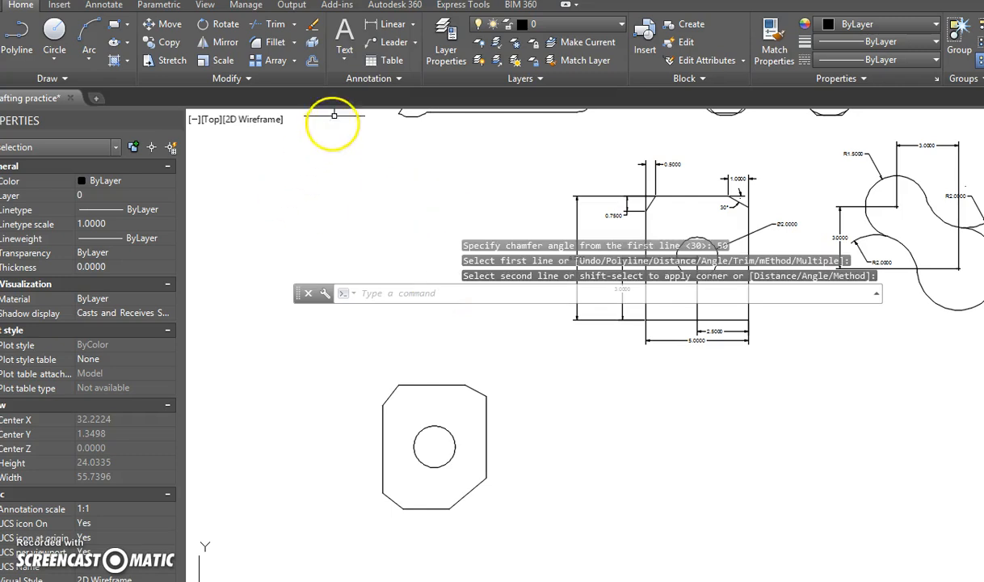
click(371, 27)
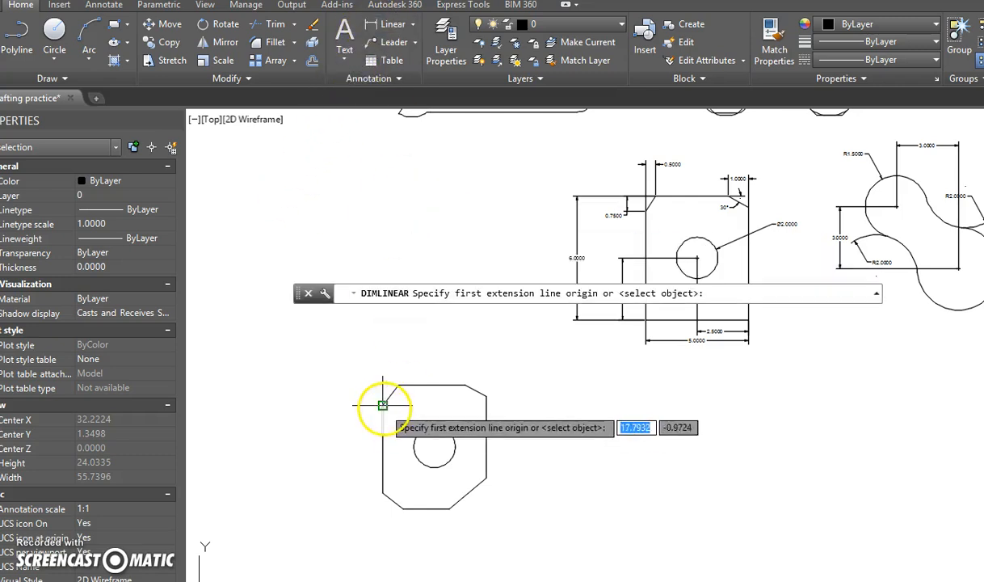
click(383, 401)
scroll(394, 388, up, 3)
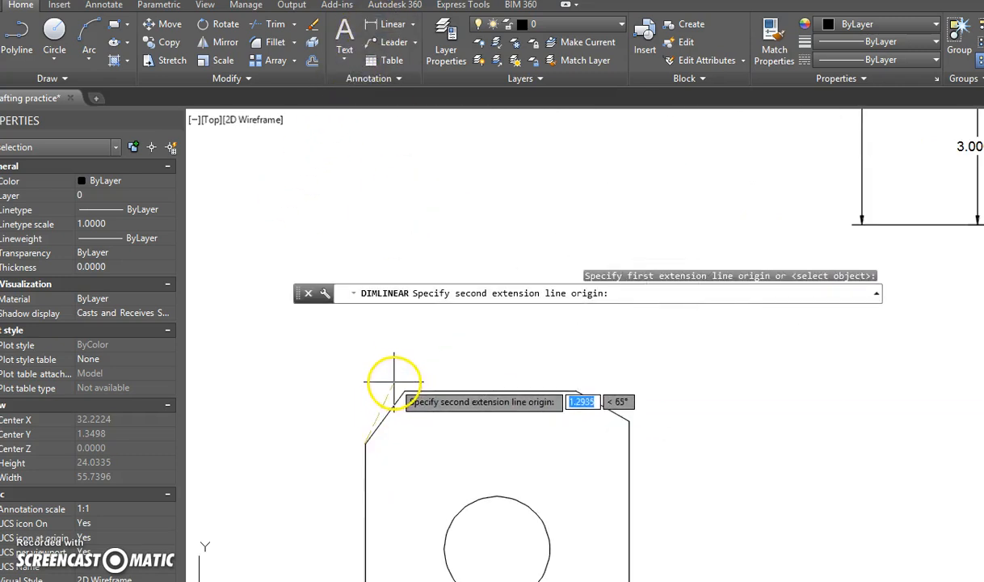
click(403, 395)
click(403, 363)
scroll(395, 372, down, 3)
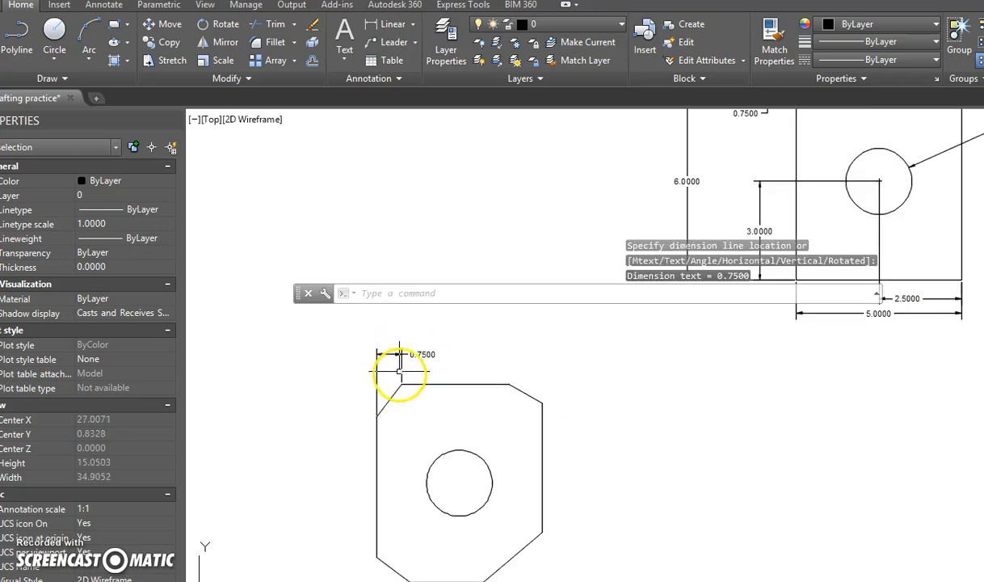
Step: Add a vertical linear dimension beside the plate's left edge for the height of its upper-left chamfer
middle_drag(395, 369, 401, 330)
click(392, 24)
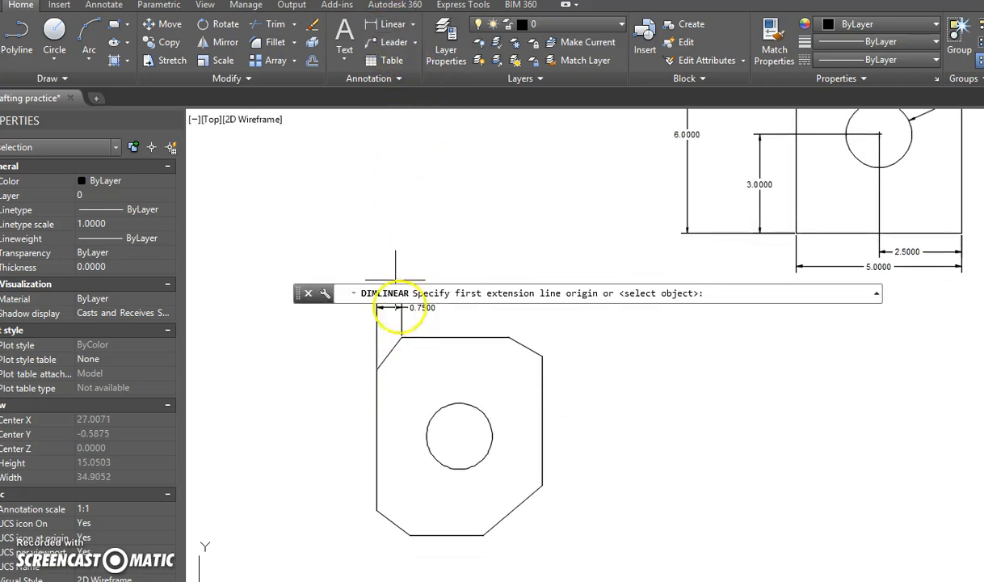
click(377, 361)
click(377, 367)
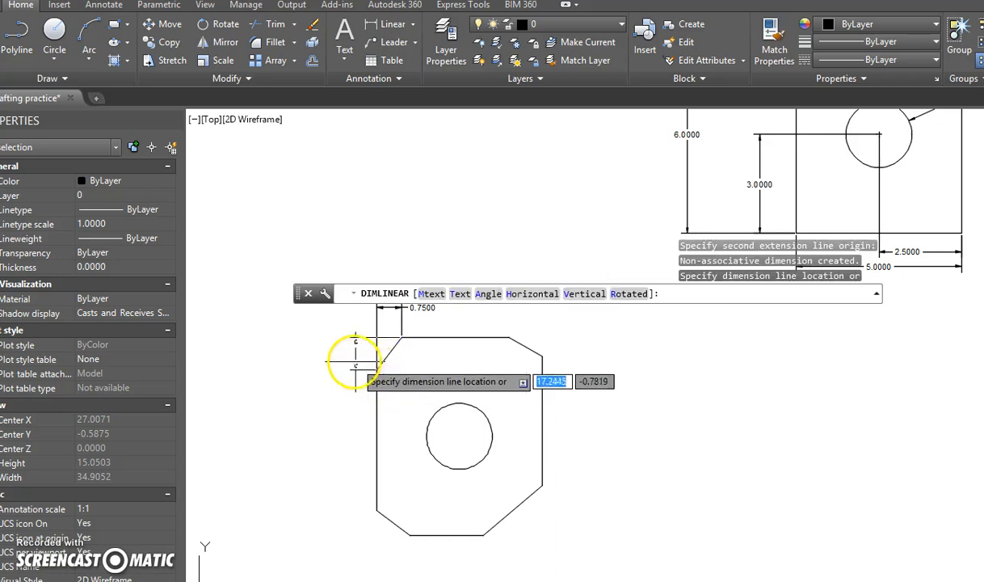
click(346, 364)
Step: Add a linear dimension above the new plate for the horizontal width of its upper-right chamfer
click(392, 24)
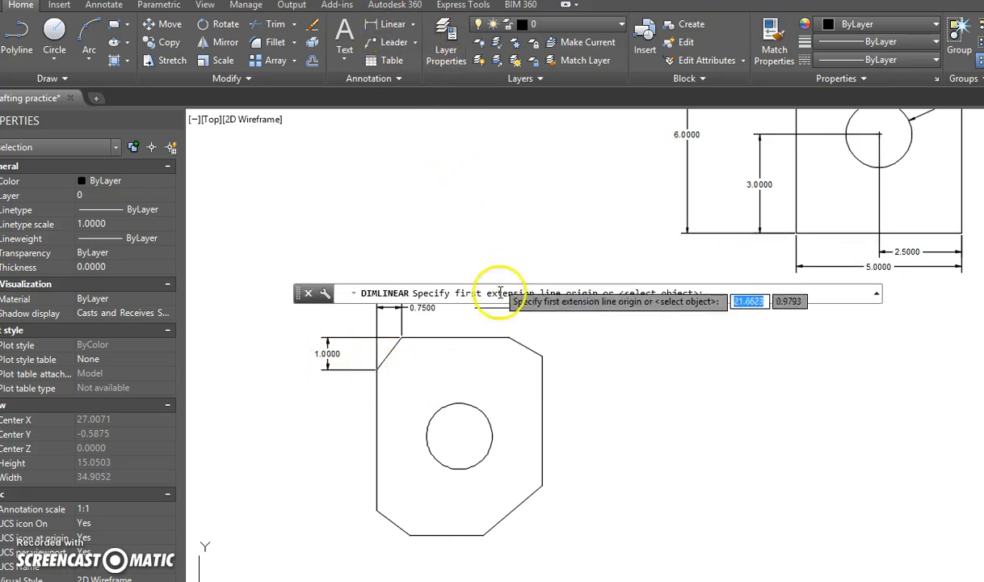
click(509, 337)
click(541, 353)
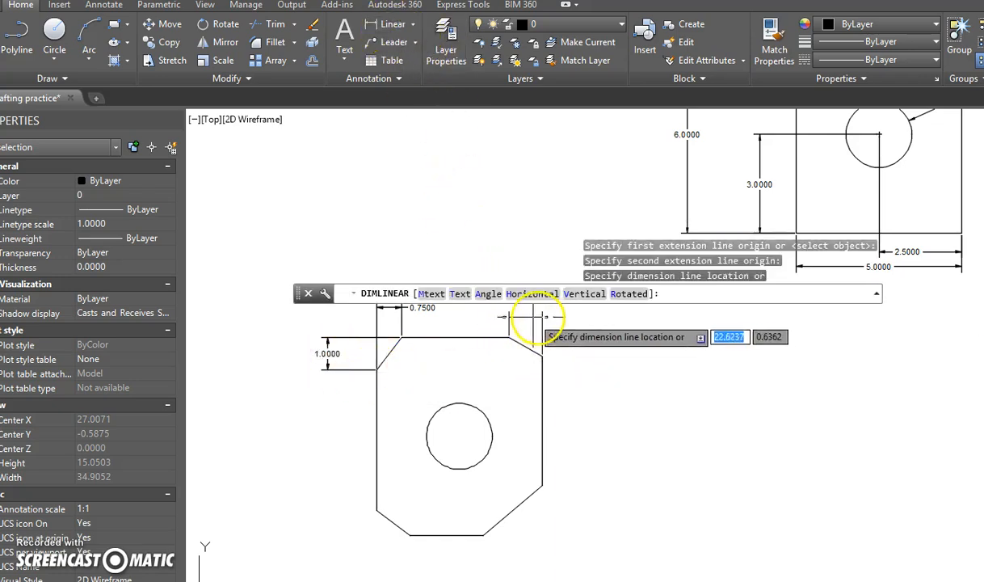
click(524, 319)
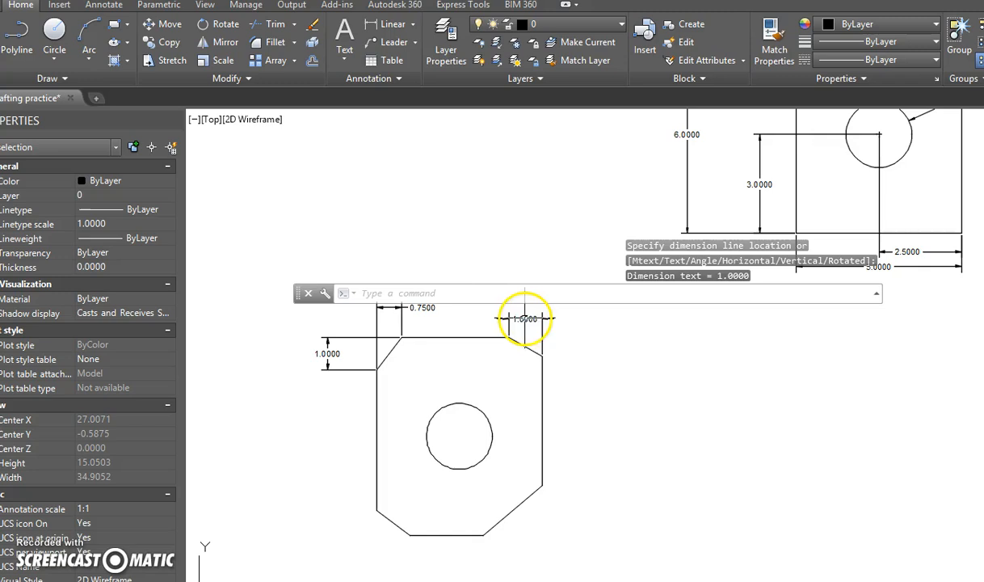
Step: Add an angular dimension between the plate's top edge and its upper-right chamfer, placed outside the corner
click(414, 27)
click(387, 108)
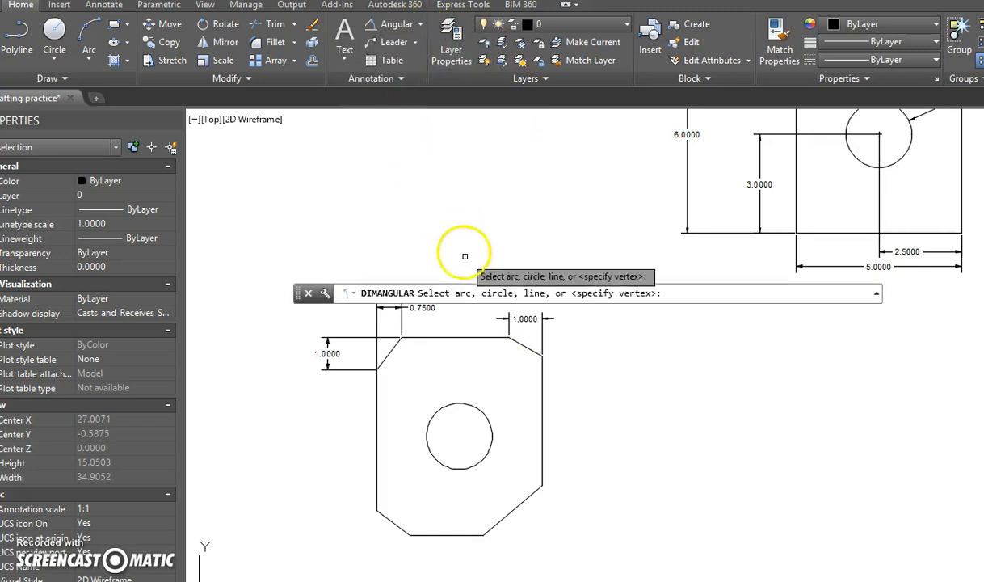
click(495, 337)
click(517, 341)
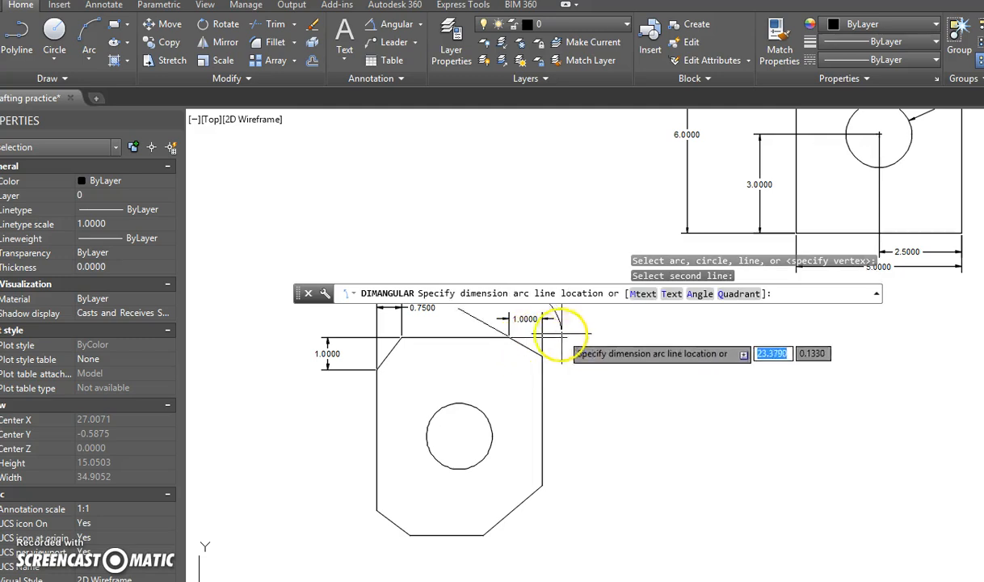
click(573, 356)
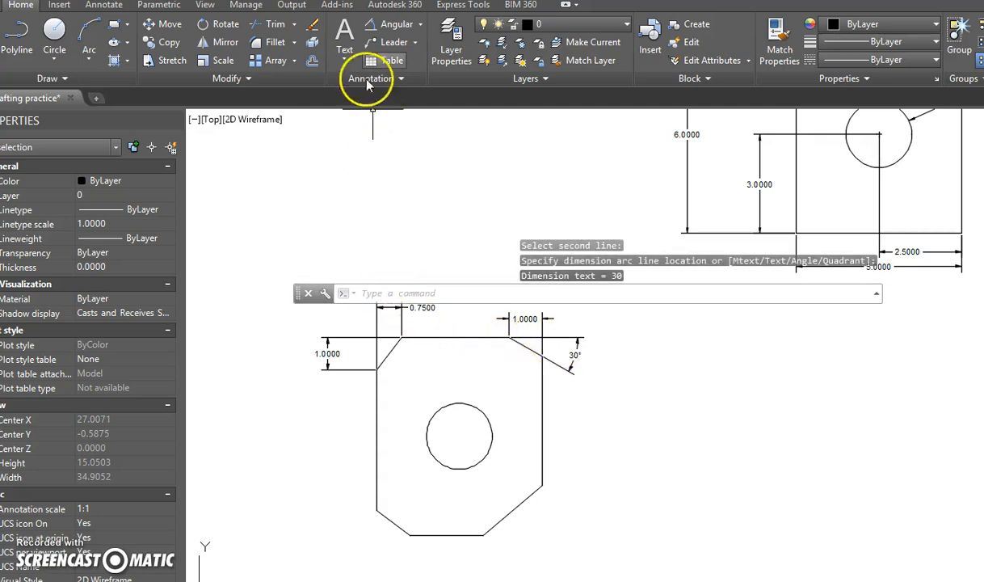
Step: Add a horizontal linear dimension for the plate's overall width, placed above the chamfer dimensions
click(419, 24)
click(384, 53)
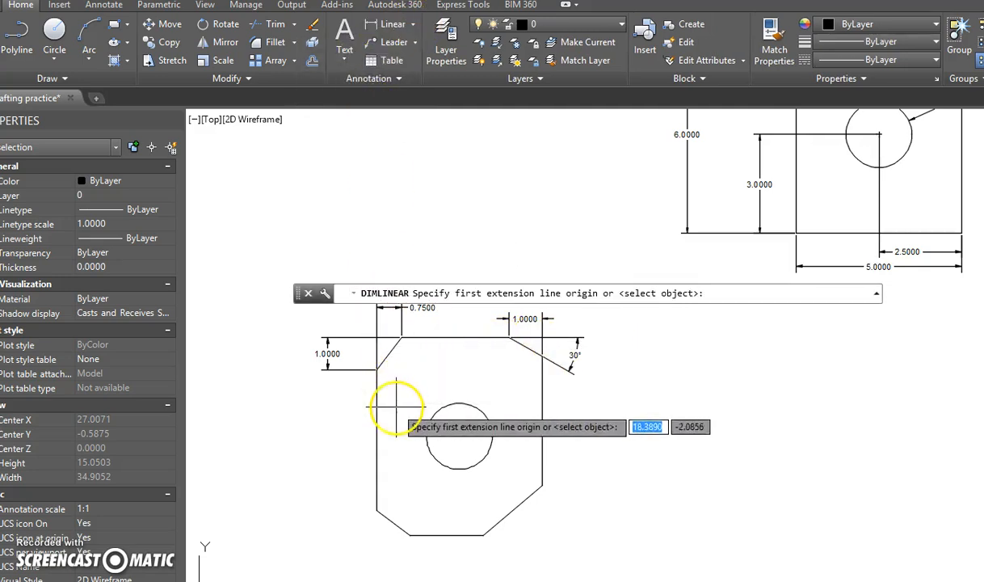
click(377, 369)
click(541, 356)
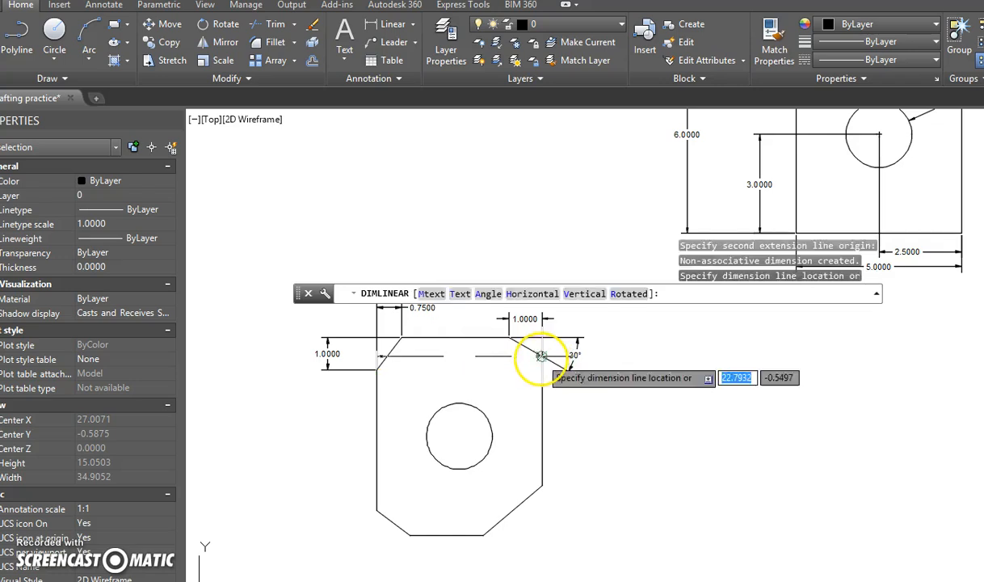
click(507, 263)
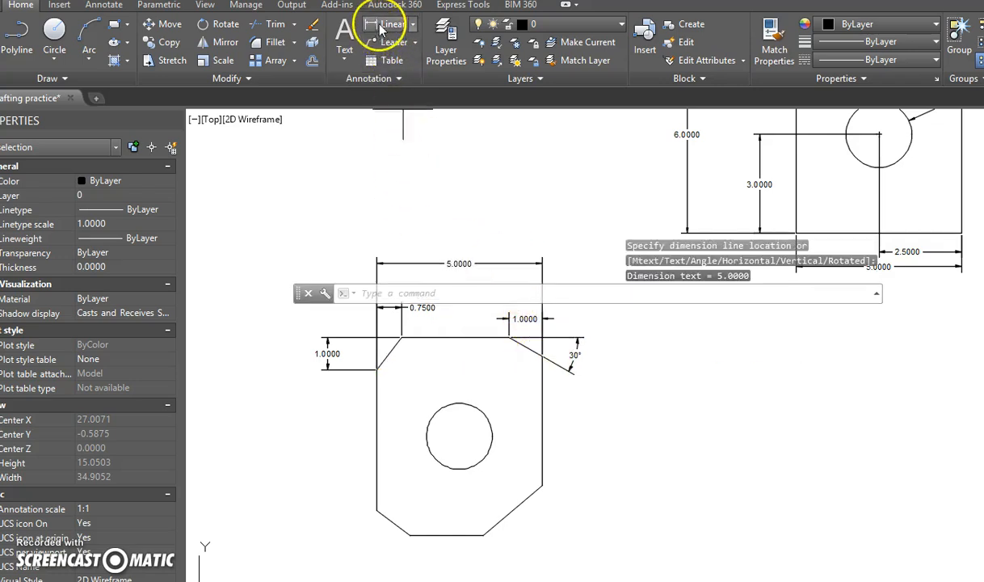
Step: Add a vertical linear dimension for the plate's overall height outside its left chamfer dimension, and move the command line off the upper dimensions
click(393, 24)
click(402, 336)
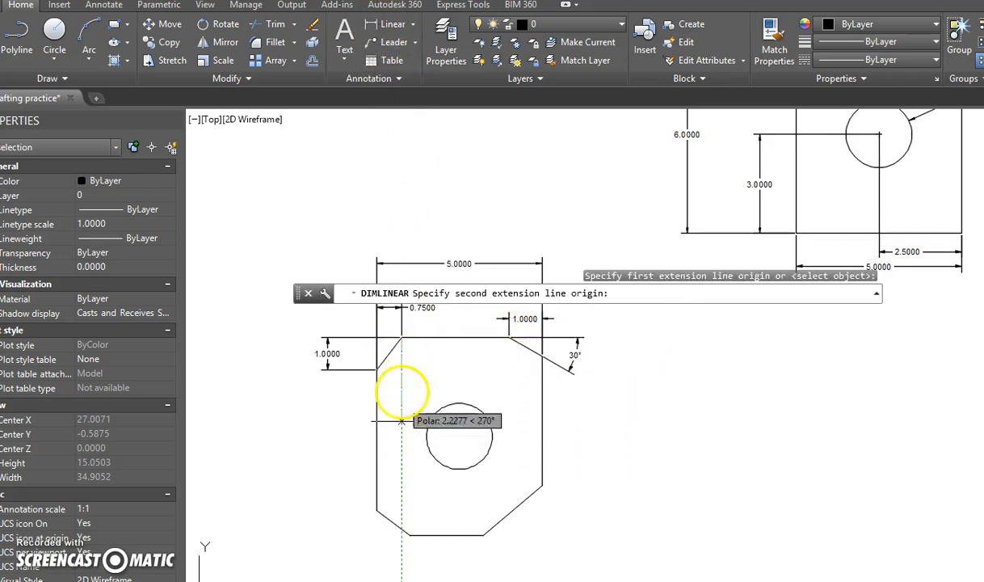
click(410, 533)
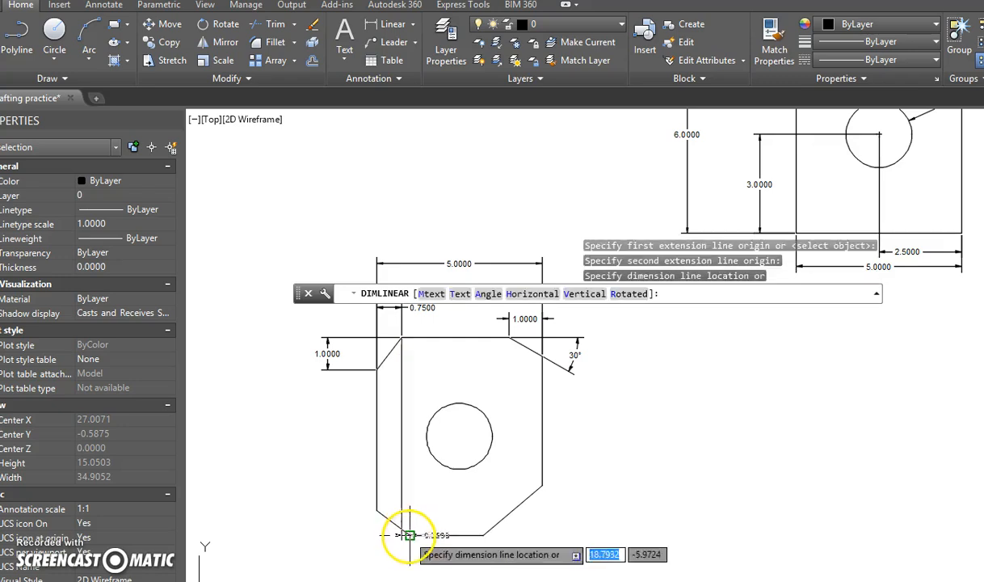
click(301, 469)
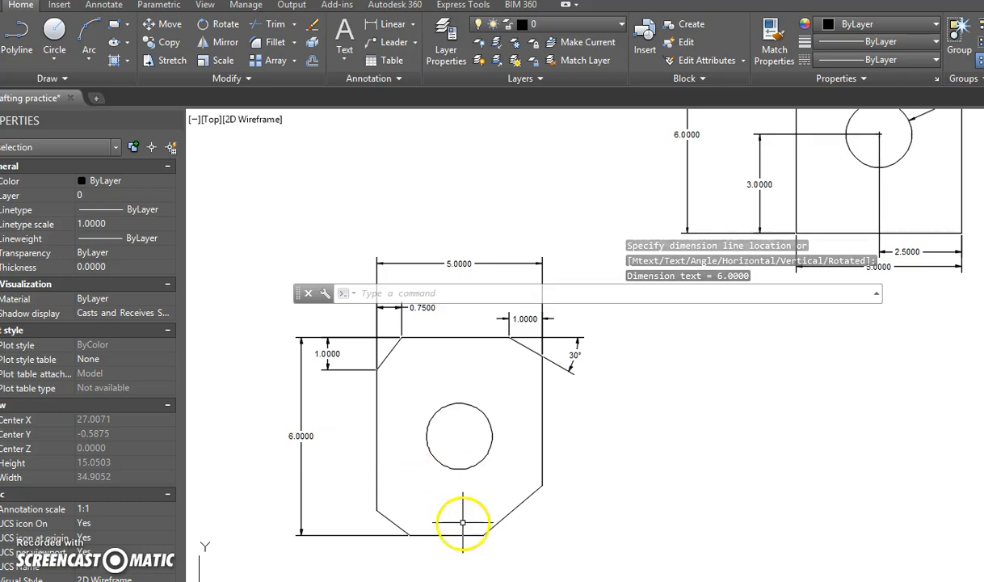
drag(297, 297, 270, 453)
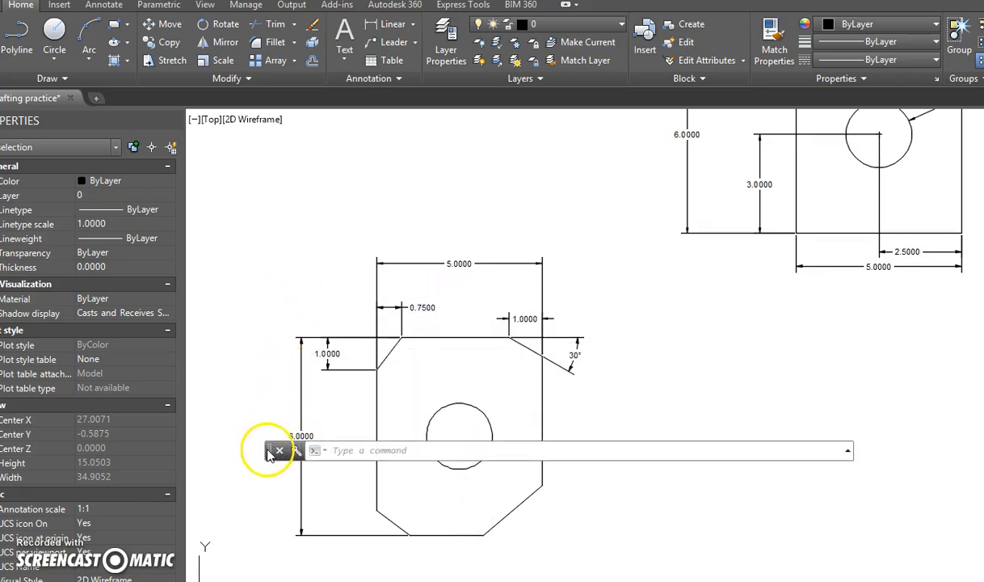
Step: Examine the radii and centre-to-centre distances of the reference profile made of two circles joined by tangent arcs
scroll(724, 303, down, 2)
middle_drag(724, 301, 571, 321)
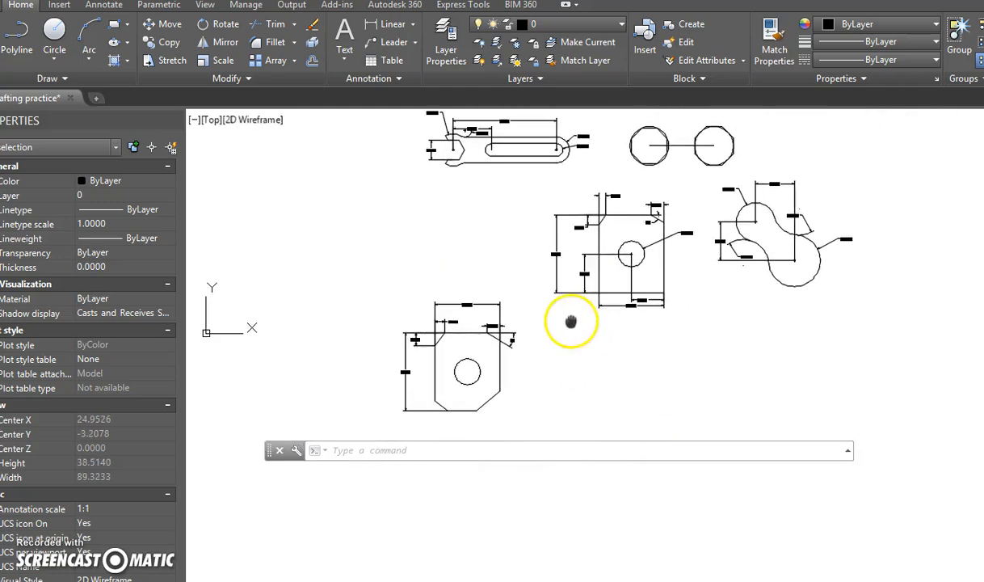
scroll(572, 332, up, 3)
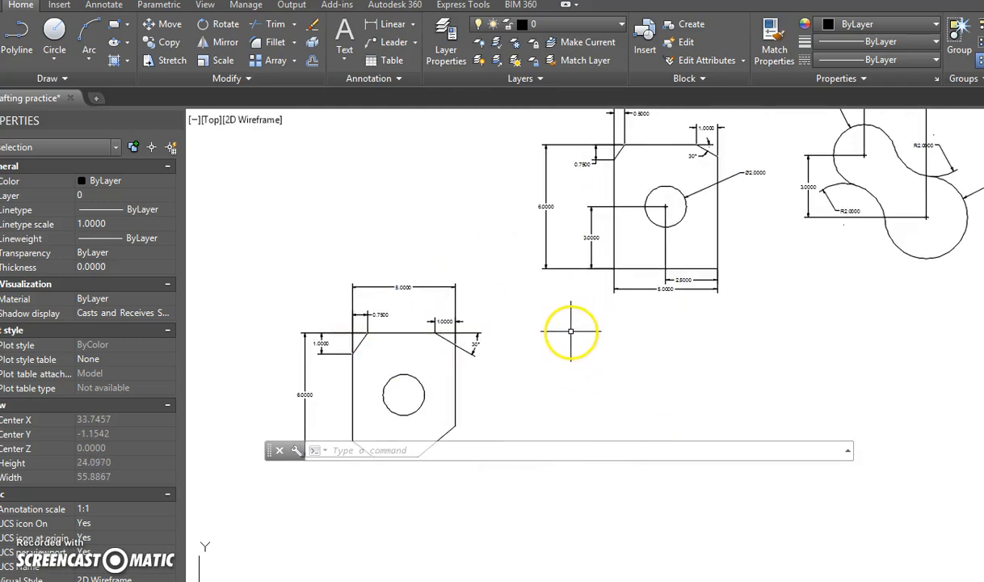
middle_drag(754, 344, 489, 408)
middle_drag(531, 351, 428, 360)
scroll(486, 280, up, 2)
middle_drag(488, 280, 461, 301)
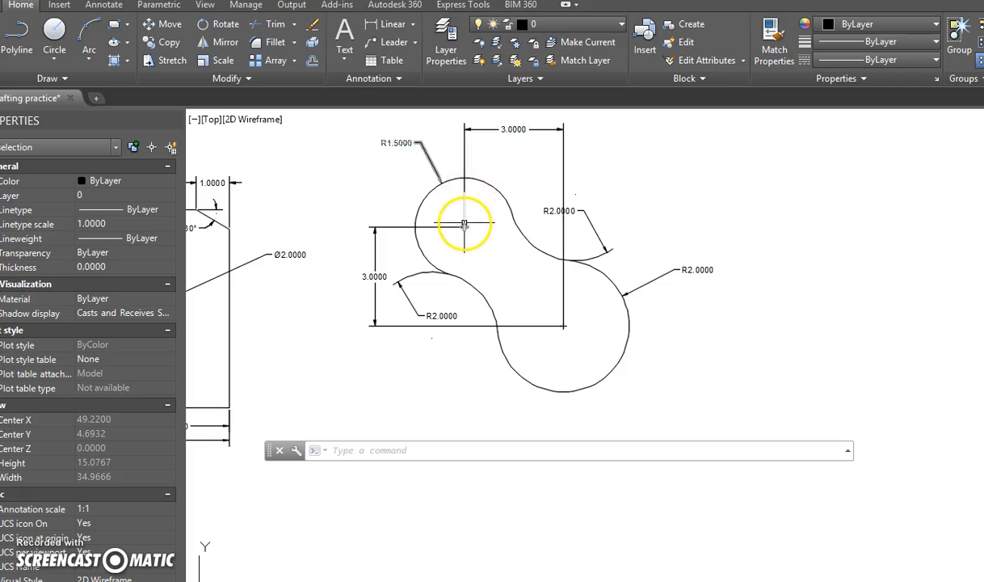
middle_drag(579, 308, 555, 290)
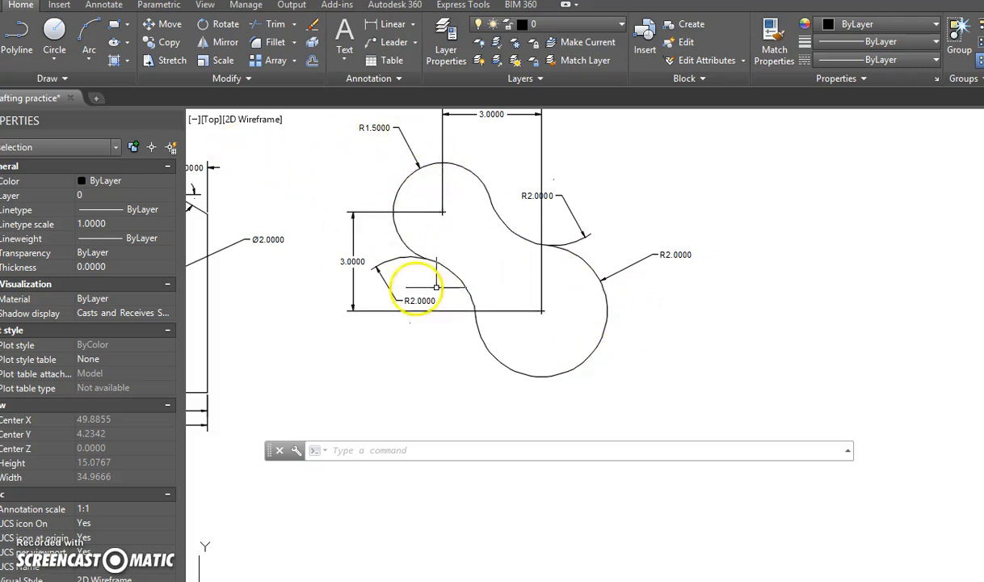
Step: Draw a circle of radius 1.5 in the empty space below and right of the reference two-circle profile
click(54, 34)
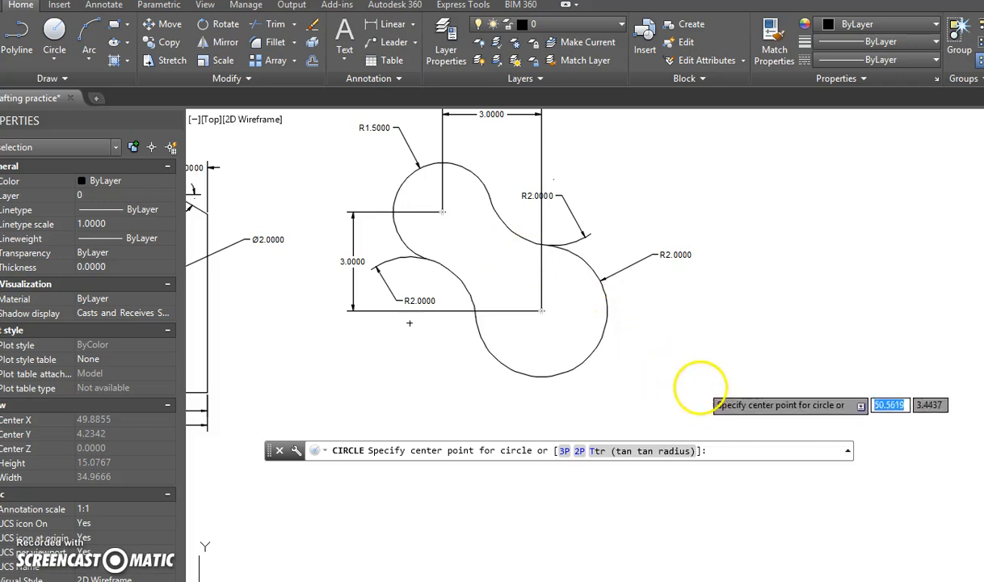
click(710, 374)
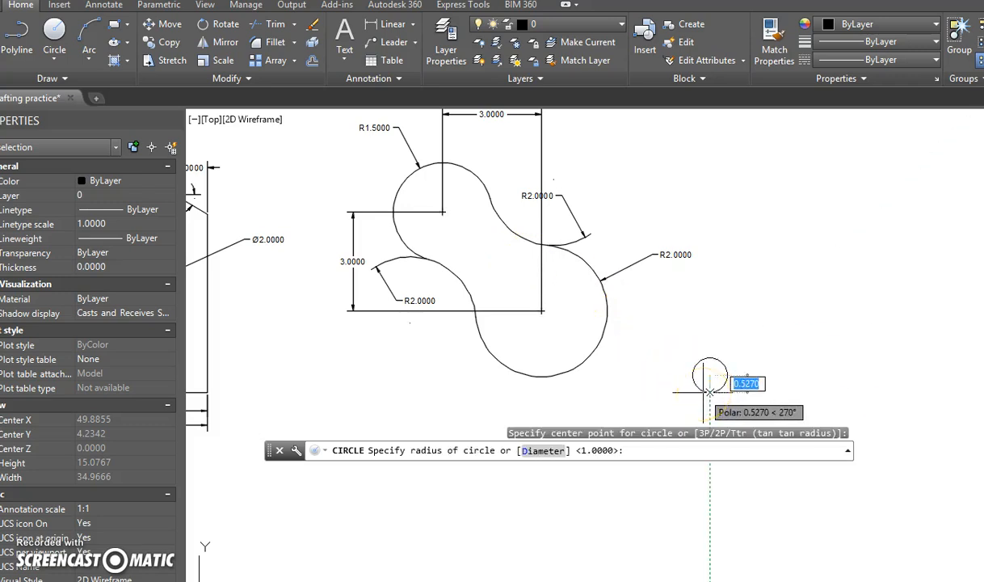
text(1.5)
key(Return)
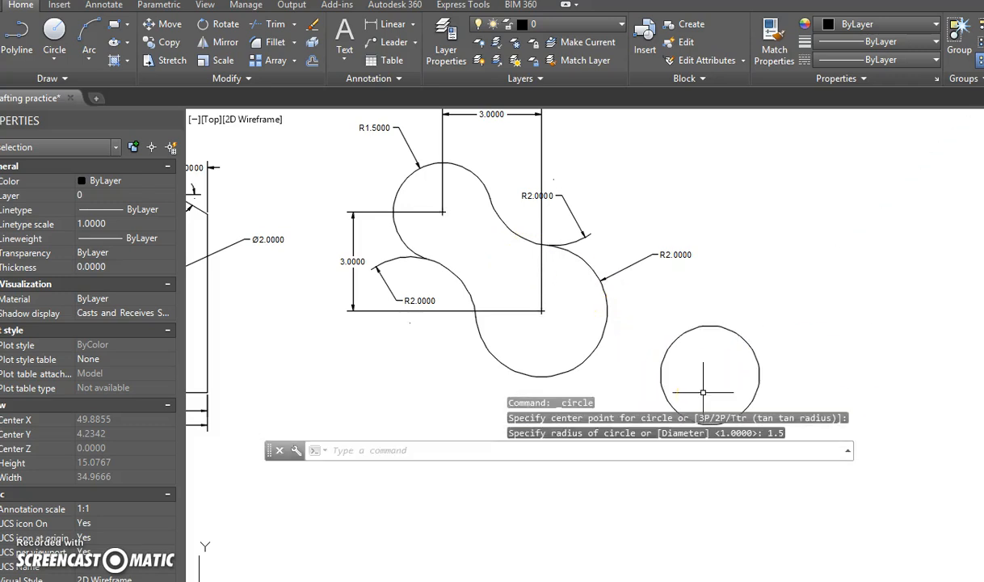
Step: Draw construction lines from the new circle's centre, 3 units horizontally to the right and 3 units straight down
scroll(689, 369, down, 2)
middle_drag(704, 371, 698, 347)
scroll(633, 329, up, 2)
middle_drag(626, 332, 594, 370)
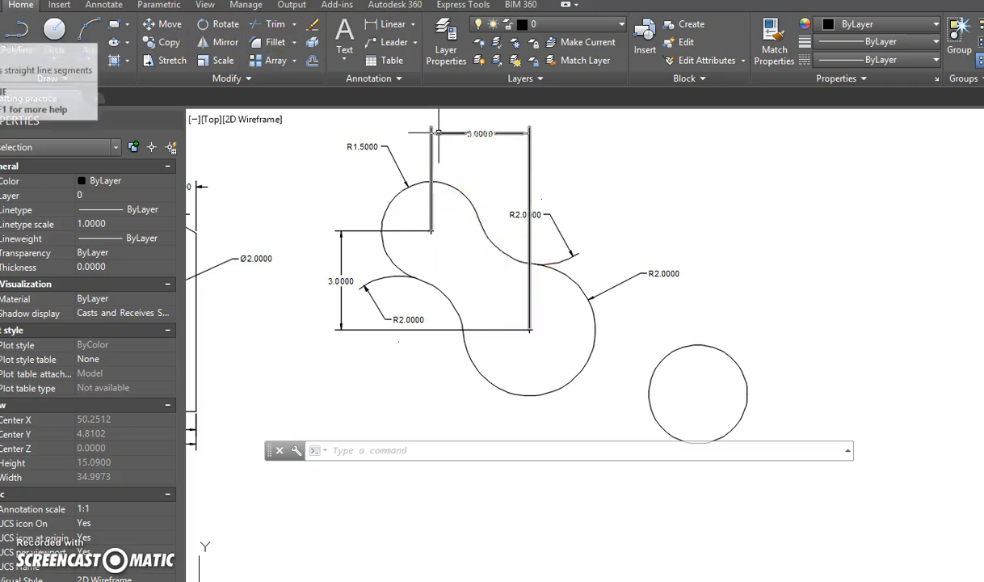
click(18, 29)
click(697, 393)
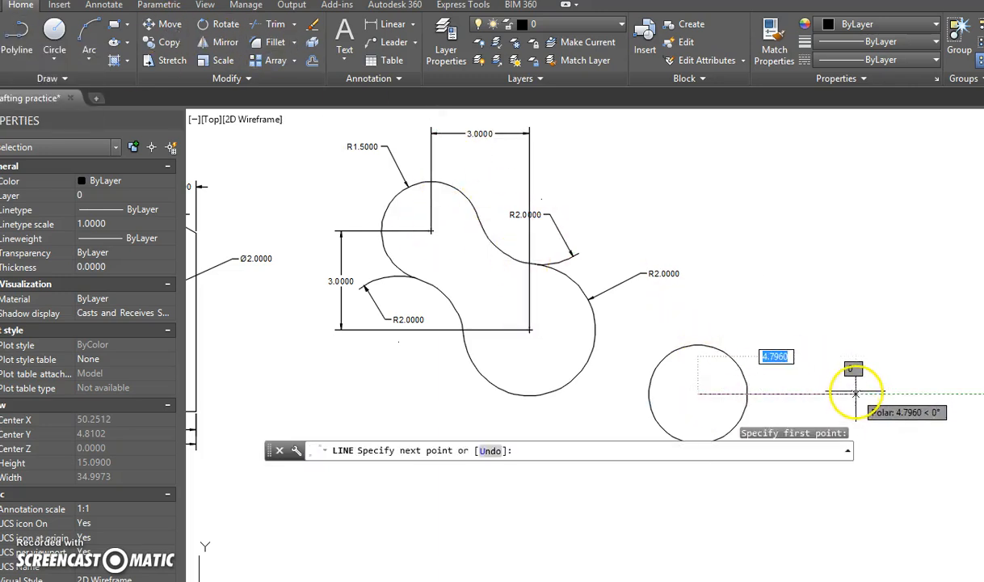
text(3)
key(Return)
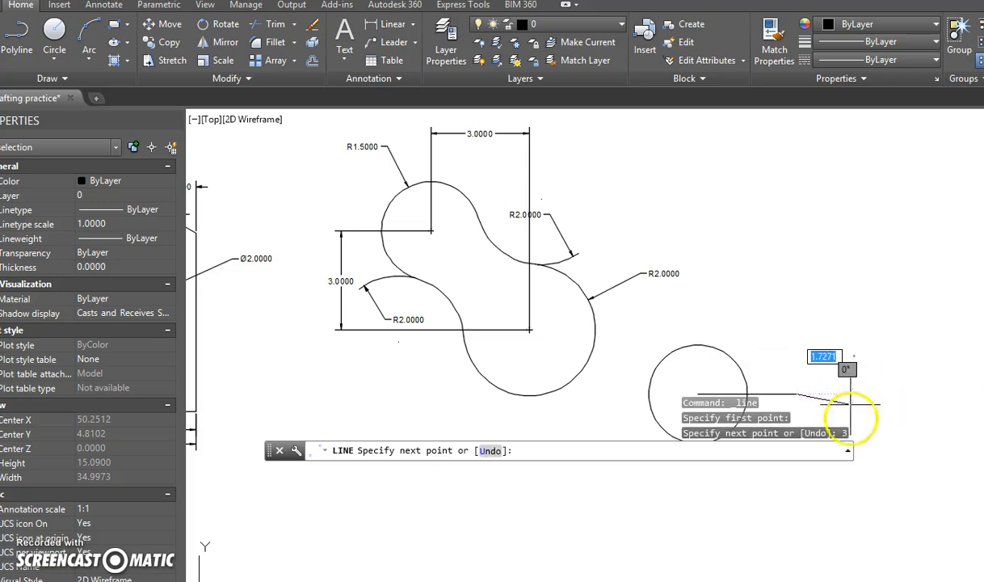
middle_drag(841, 395, 790, 224)
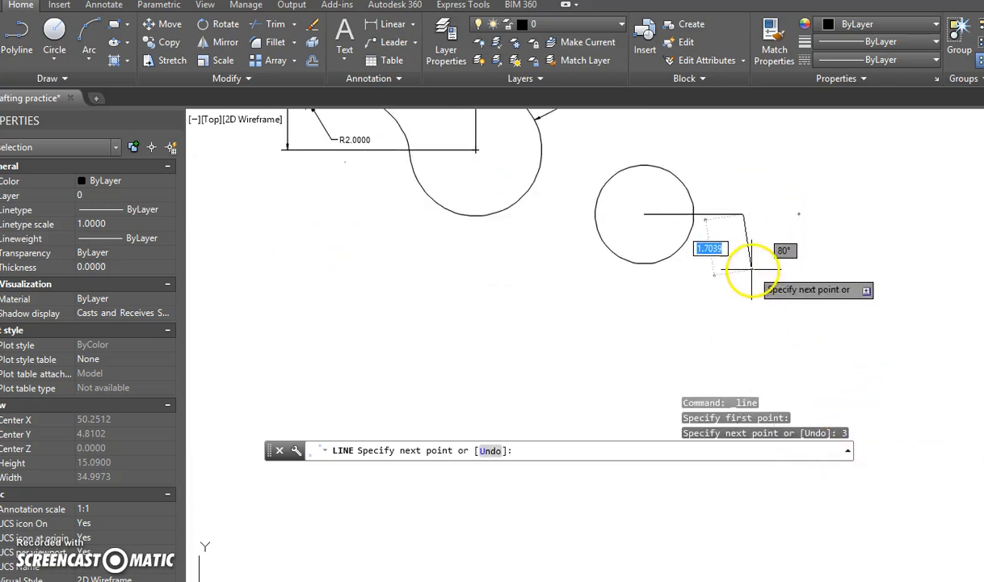
text(3)
key(Return)
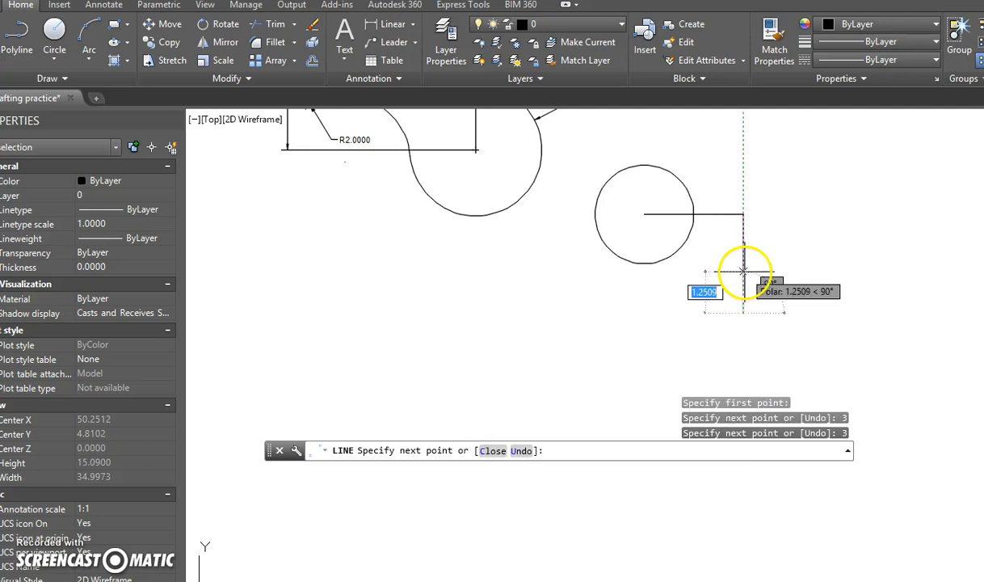
key(Return)
key(Escape)
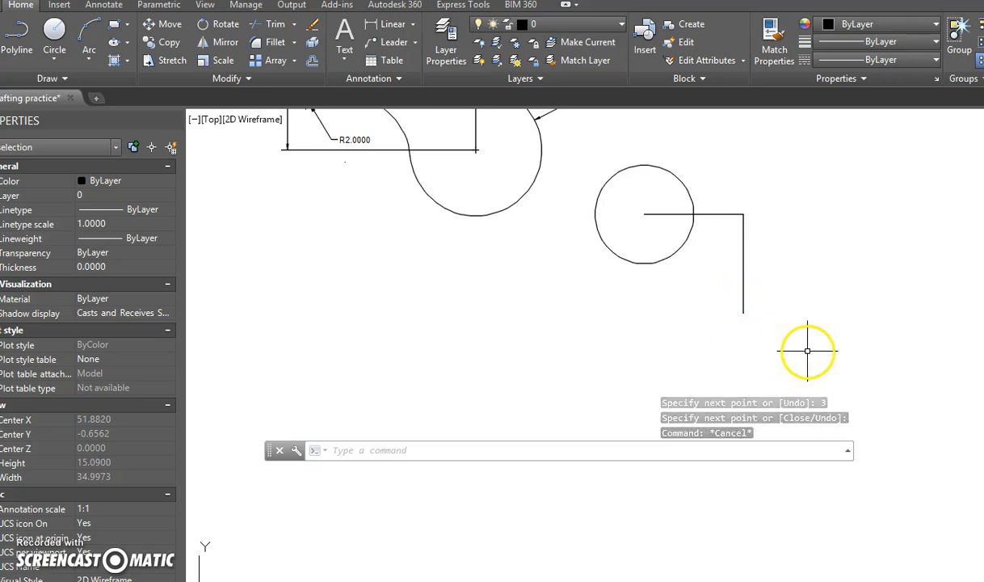
Step: Draw a circle of radius 2 centred on the lower end of the vertical construction line
mouse_move(707, 266)
middle_down()
mouse_move(652, 321)
mouse_move(650, 307)
mouse_move(622, 325)
middle_up()
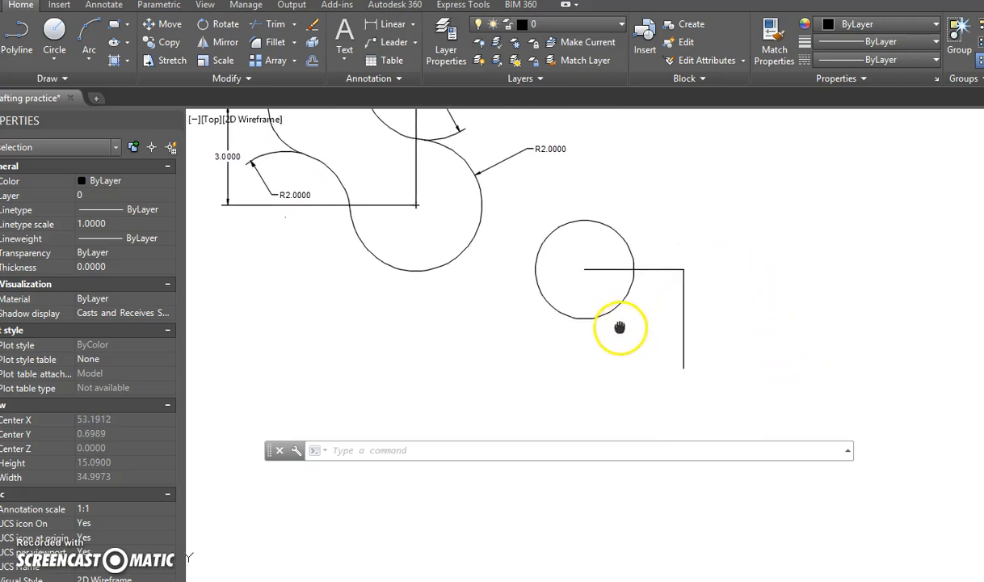
click(55, 31)
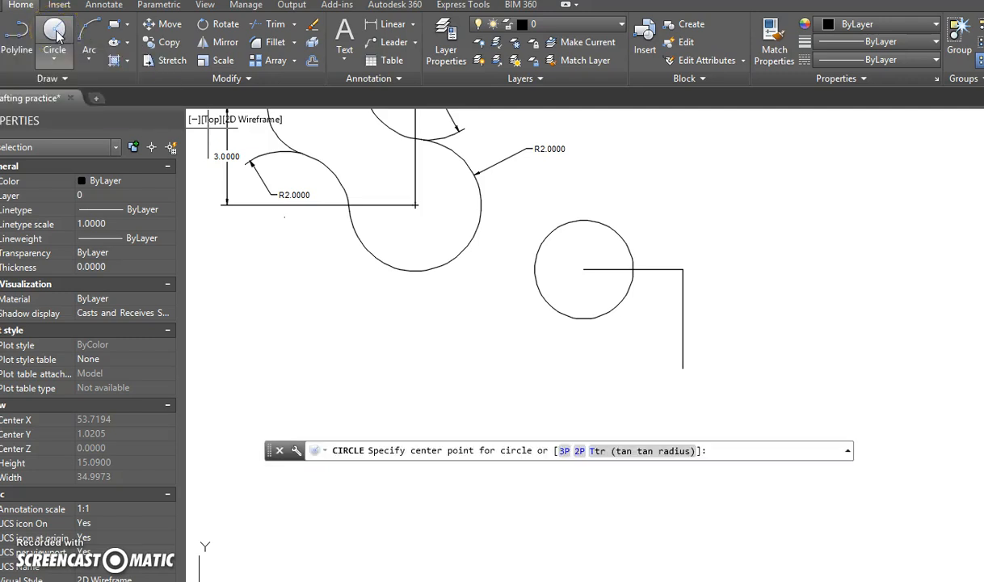
click(682, 369)
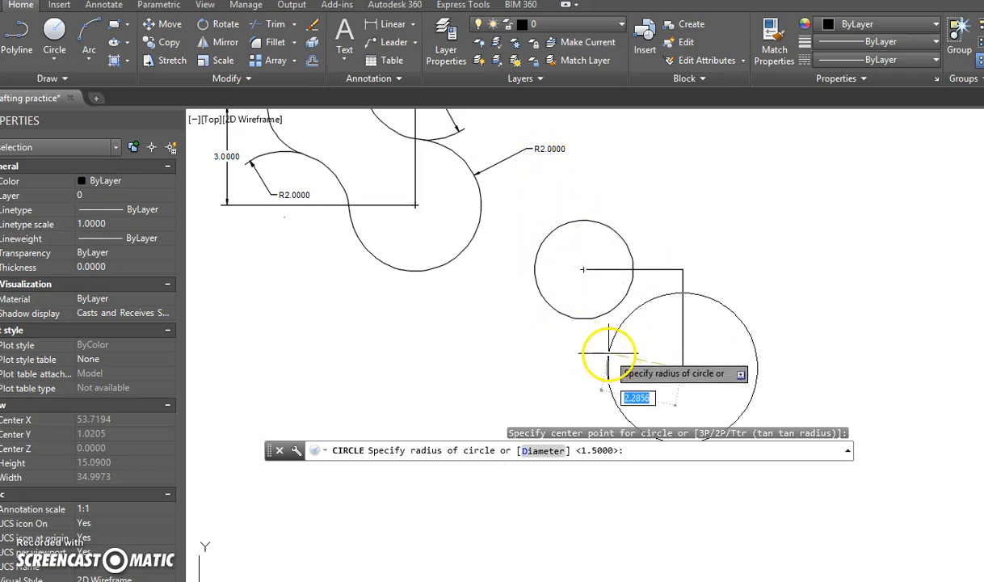
text(2)
key(Return)
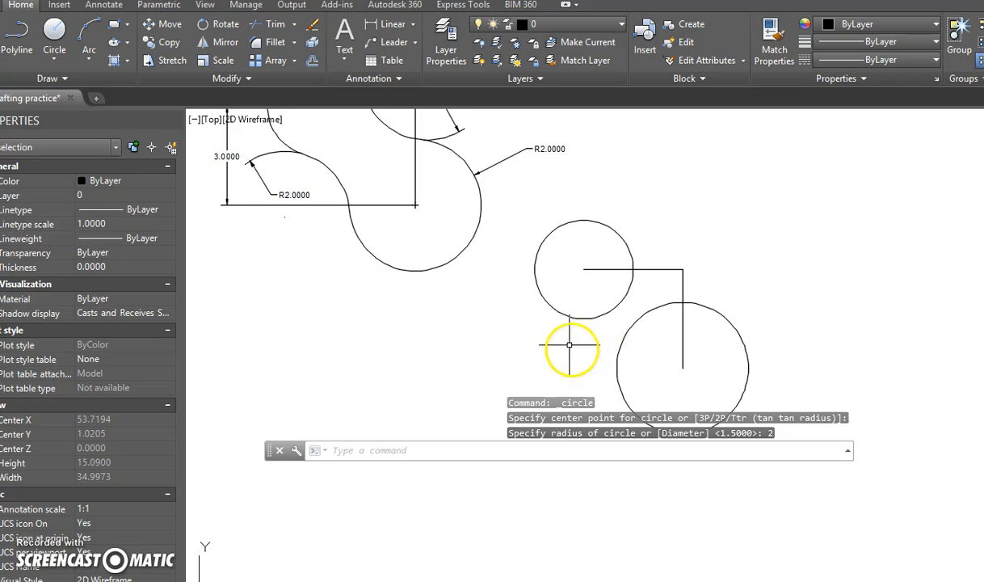
Step: Delete the two construction lines joining the centres of the new circles
scroll(527, 357, down, 5)
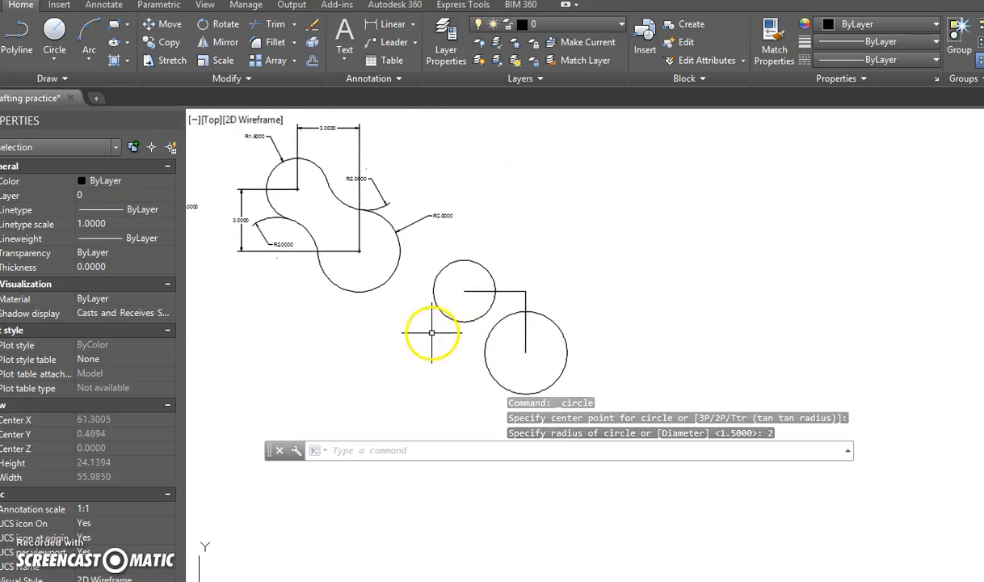
click(529, 285)
click(516, 297)
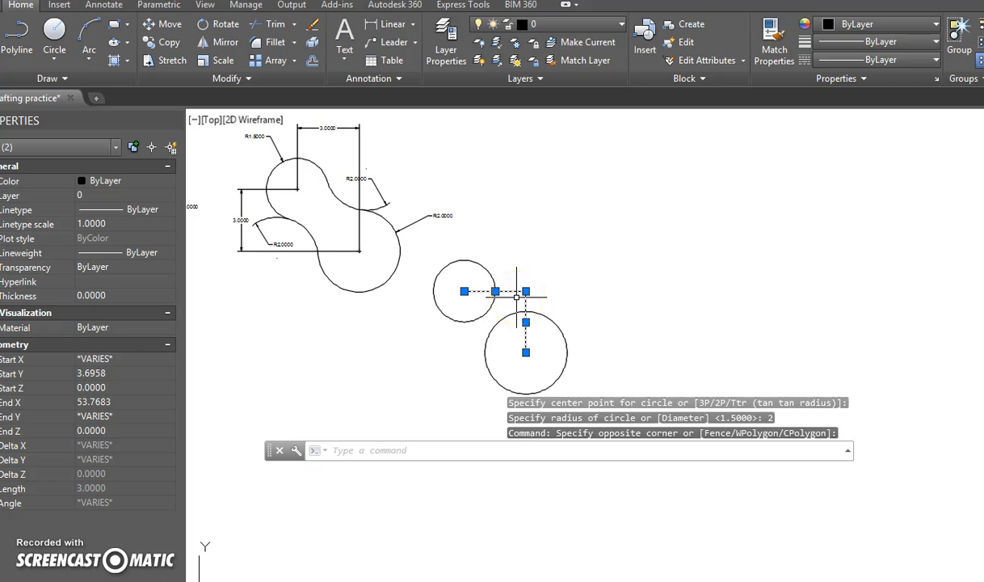
key(Delete)
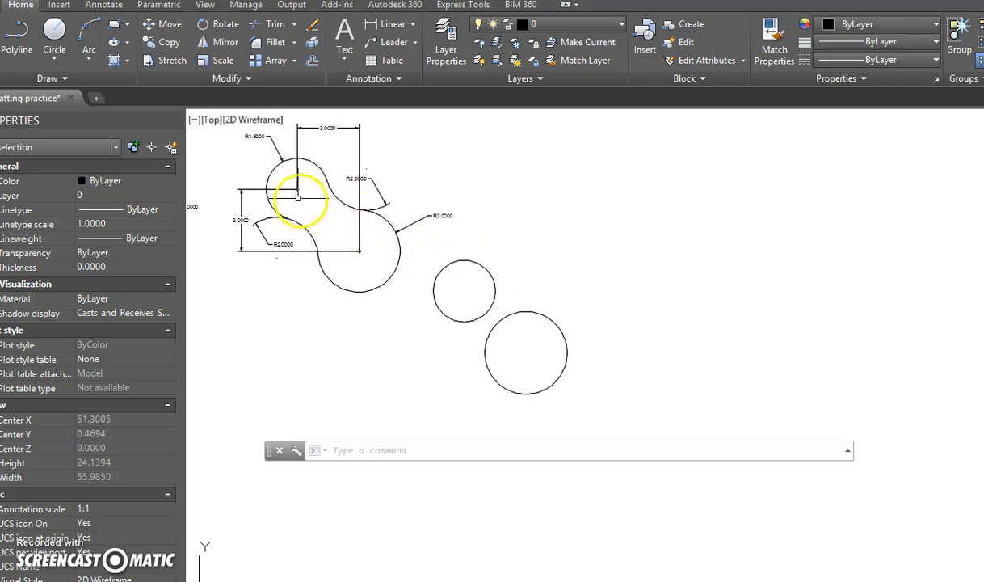
Step: Draw a circle of radius 2 tangent to both new circles, on their upper-right side, using the Tan, Tan, Radius method
click(54, 55)
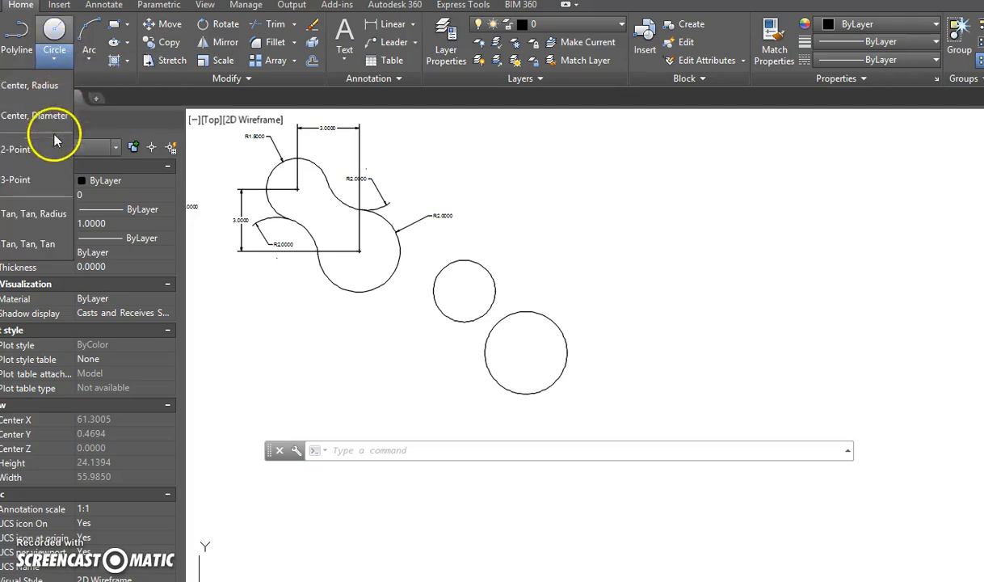
click(42, 215)
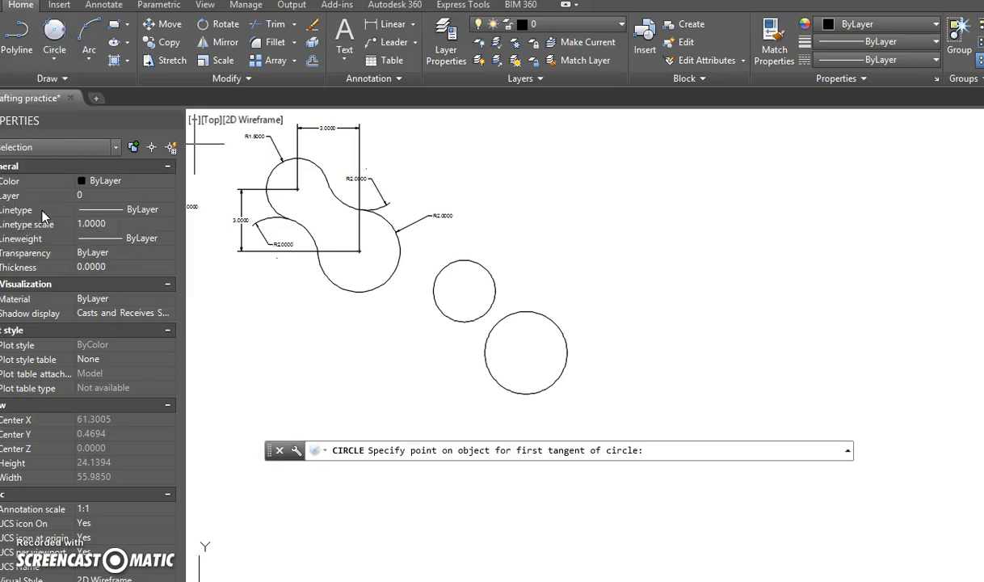
click(493, 283)
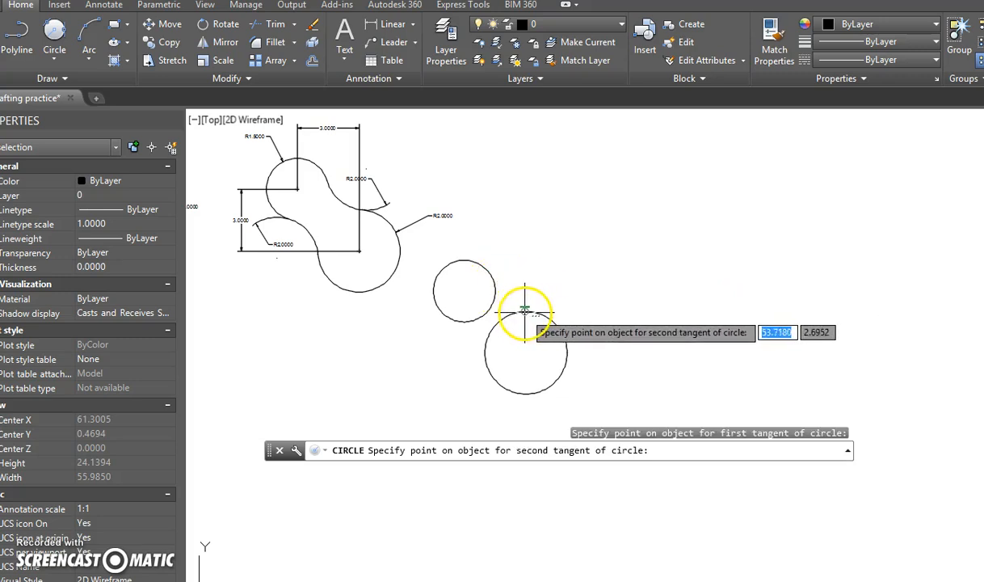
click(523, 310)
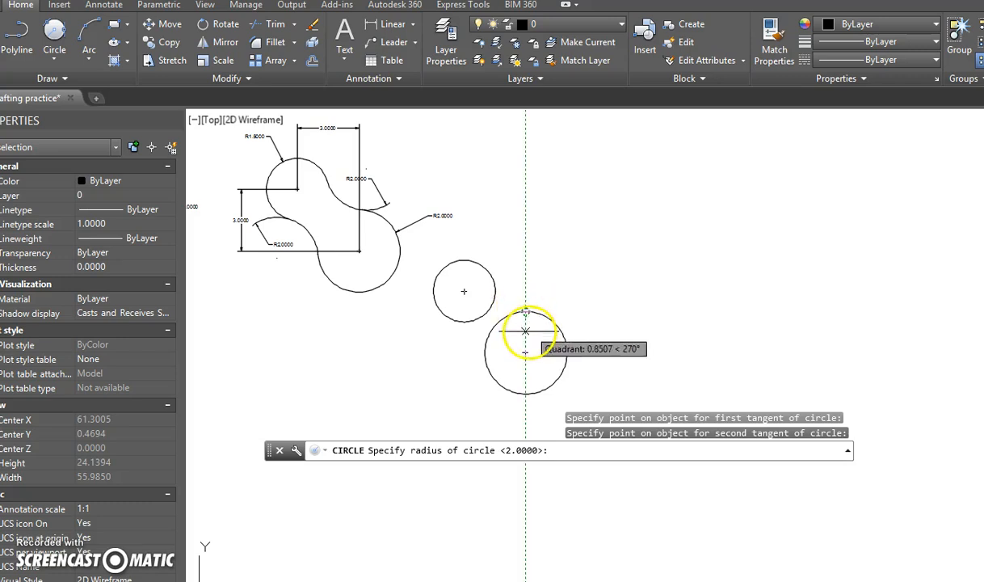
text(2)
key(Return)
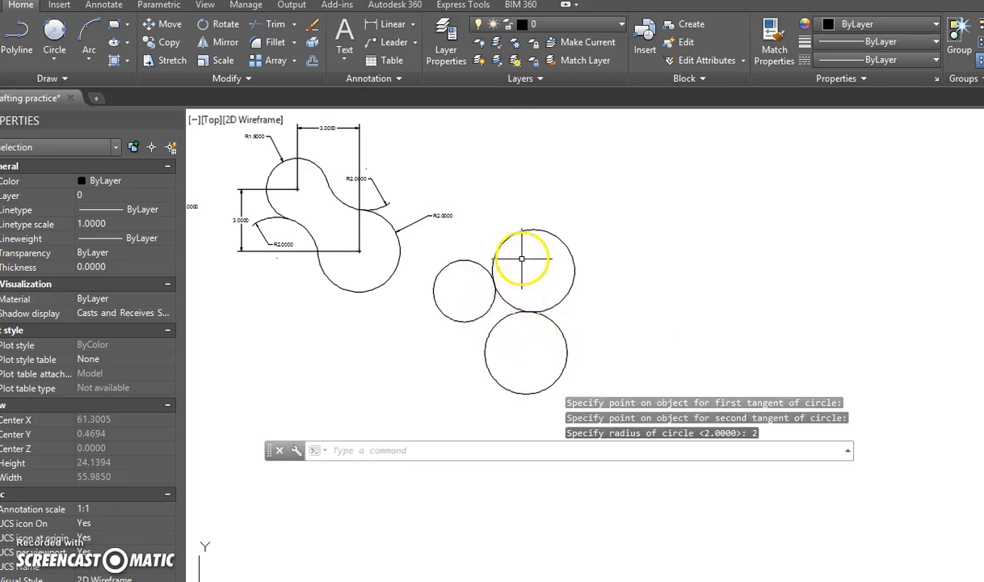
Step: Trim away the outer part of the tangent circle, keeping only the short connecting arc between the two circles
text(tr)
key(Return)
key(Return)
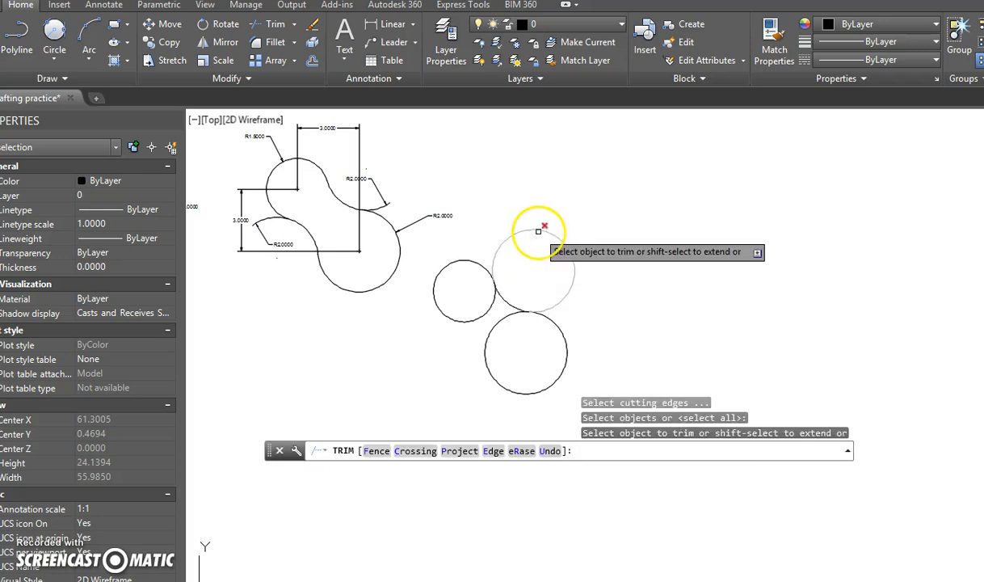
click(538, 231)
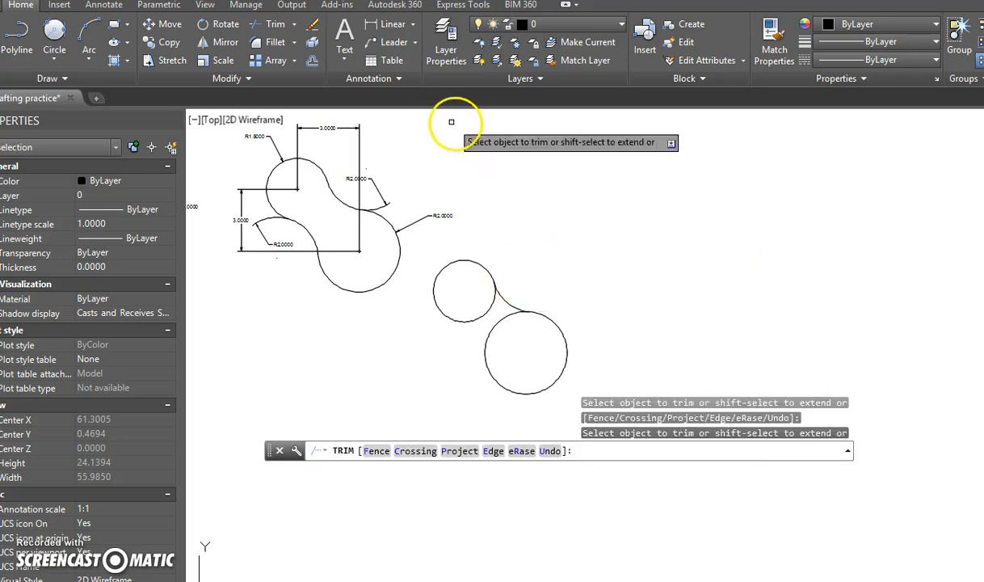
key(Escape)
key(Escape)
key(Escape)
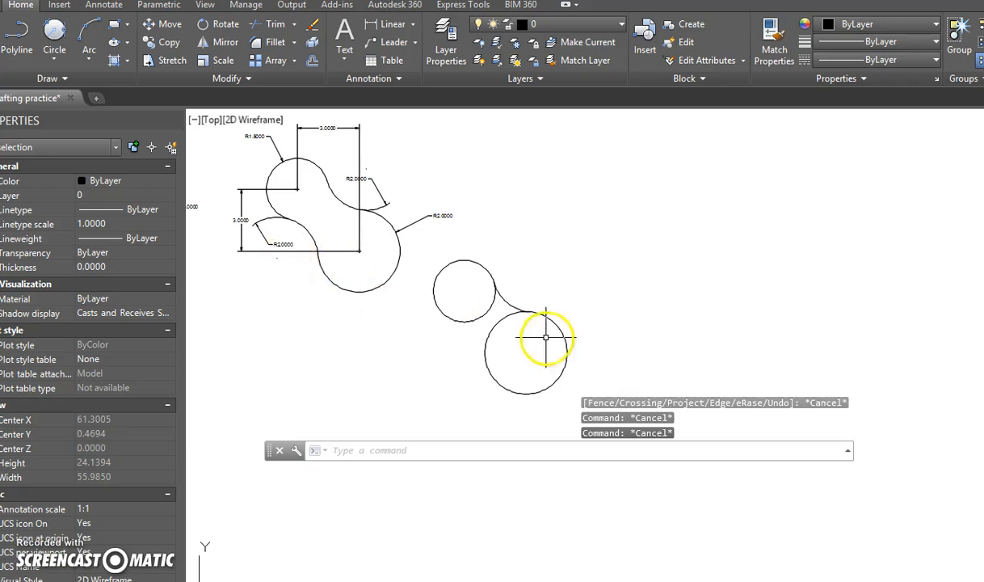
Step: Fillet the two circles on their lower-left side with a radius of 2
scroll(543, 331, up, 2)
middle_drag(544, 329, 686, 342)
middle_drag(599, 331, 592, 317)
text(f)
key(Return)
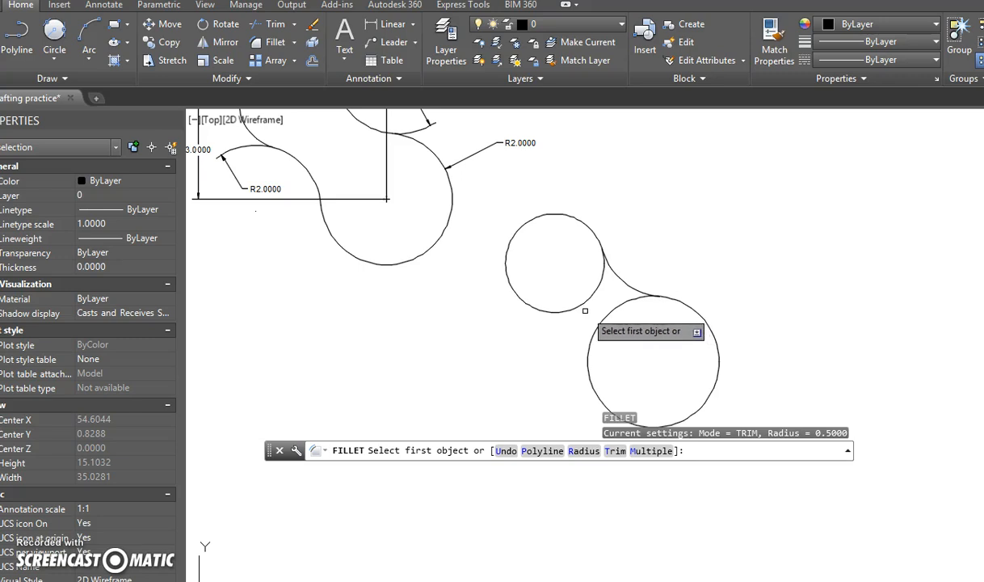
click(581, 452)
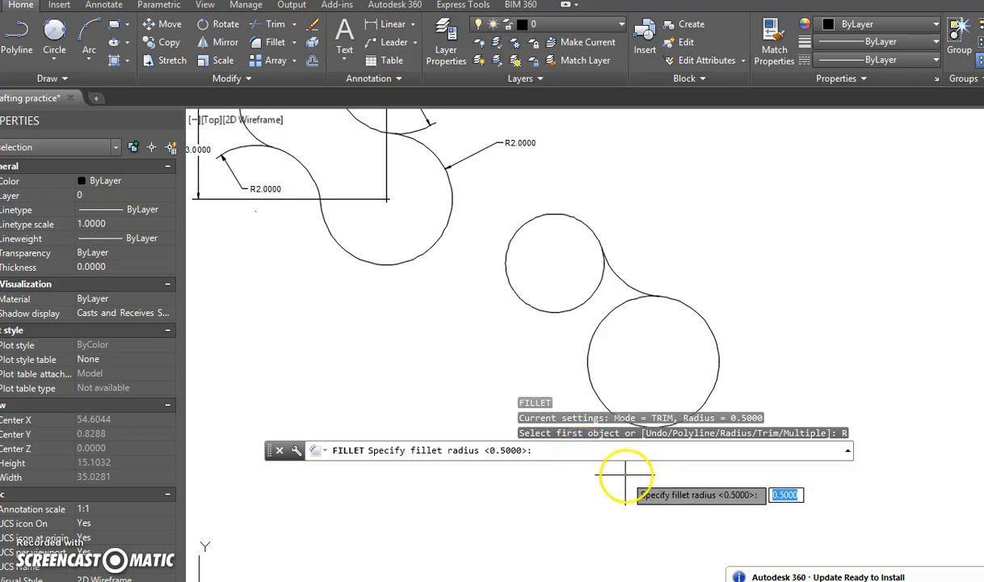
text(2)
key(Return)
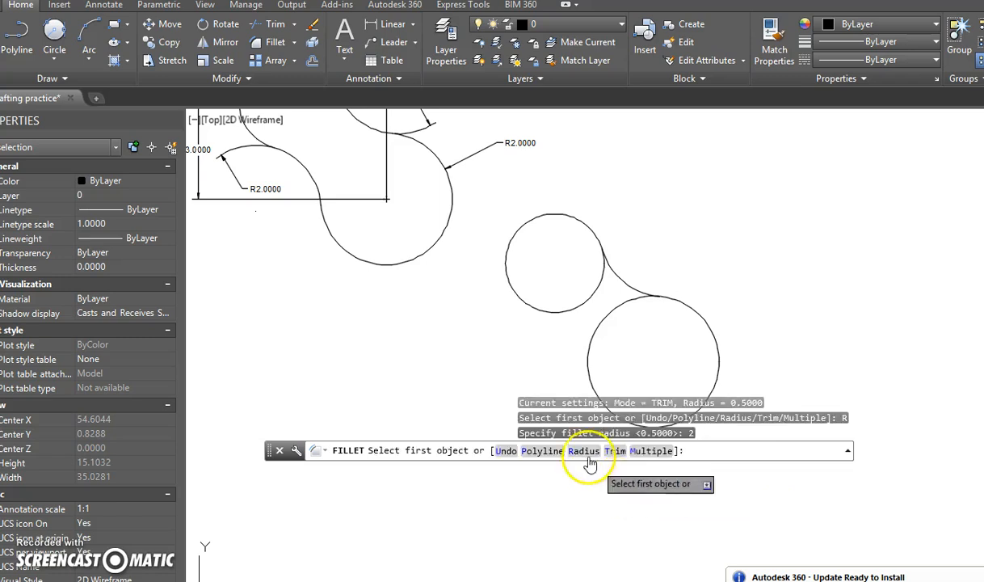
click(519, 296)
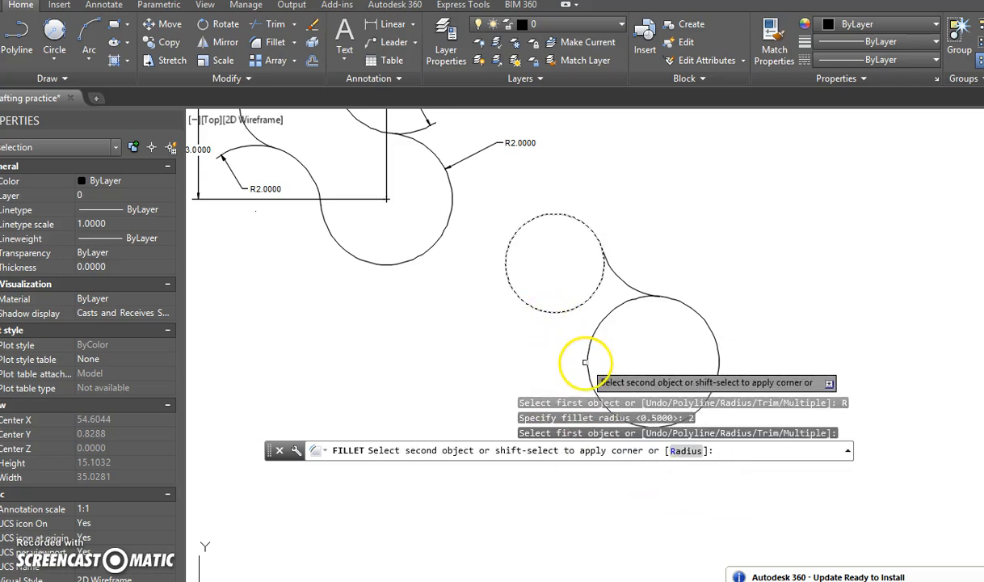
click(587, 364)
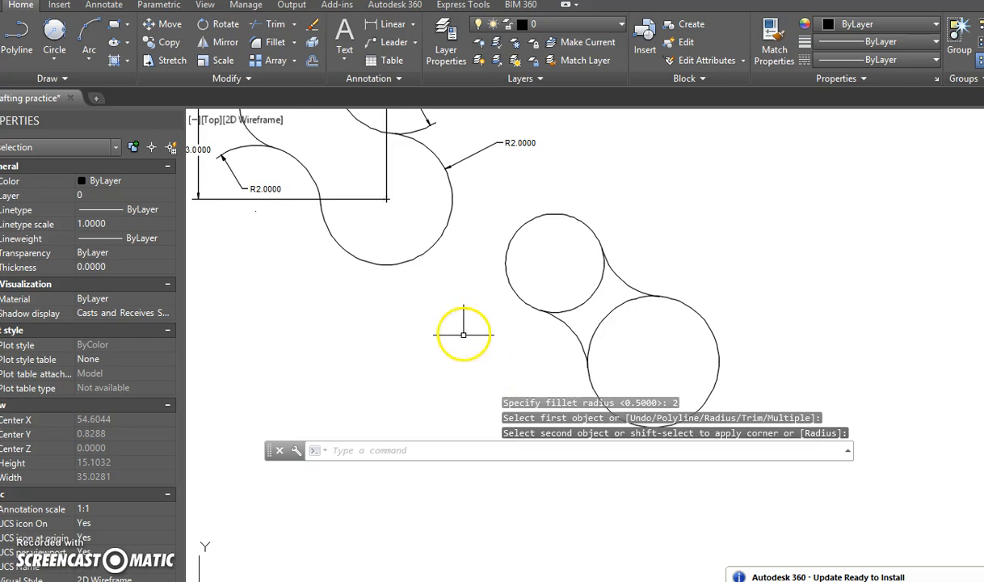
key(Escape)
key(Escape)
Step: Trim the inner arcs of both circles between the connecting arcs to leave one continuous outline
scroll(463, 327, down, 3)
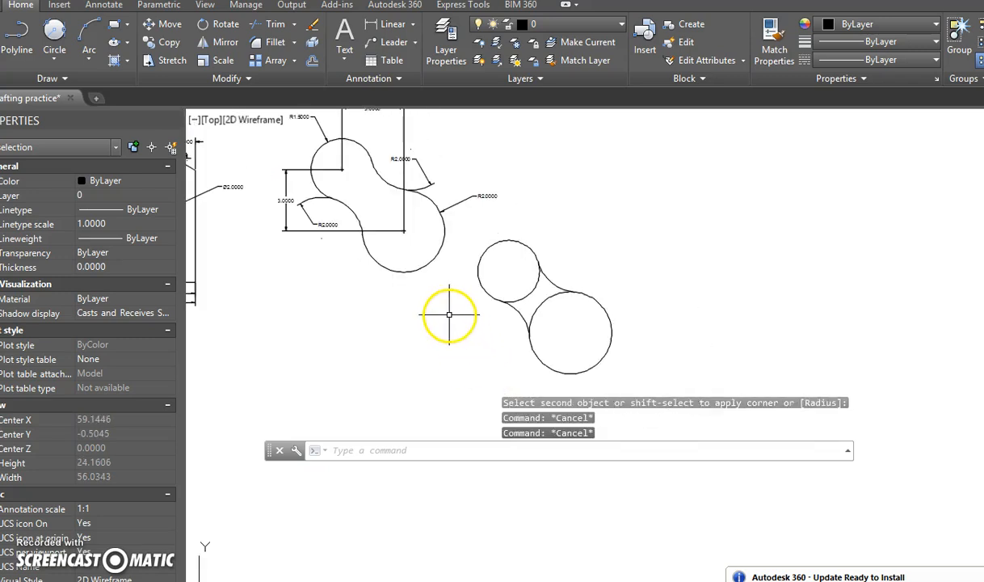
text(tr)
key(Return)
key(Return)
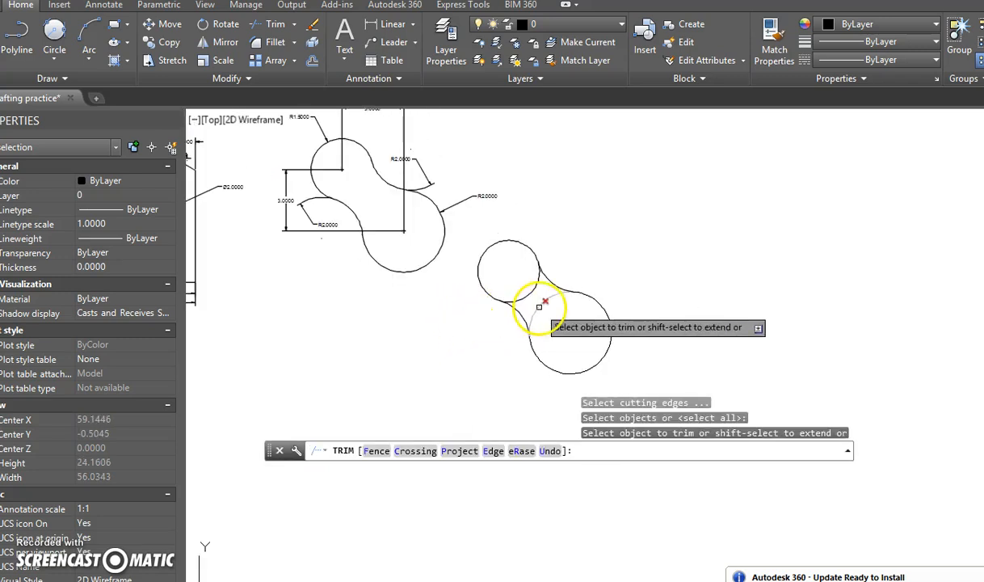
click(533, 289)
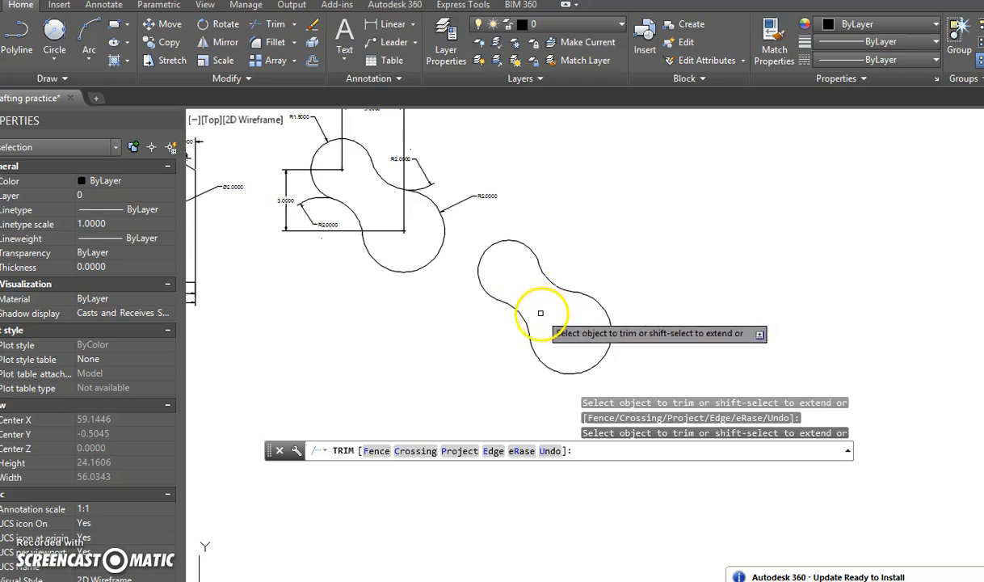
Step: Add a horizontal linear dimension between the two circle centres, placed above the new profile
click(387, 31)
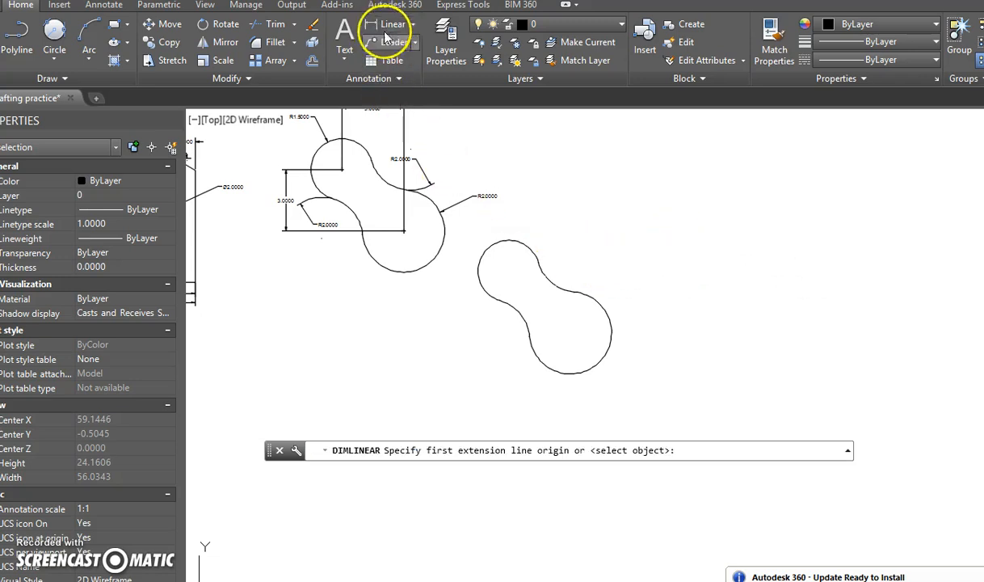
click(502, 270)
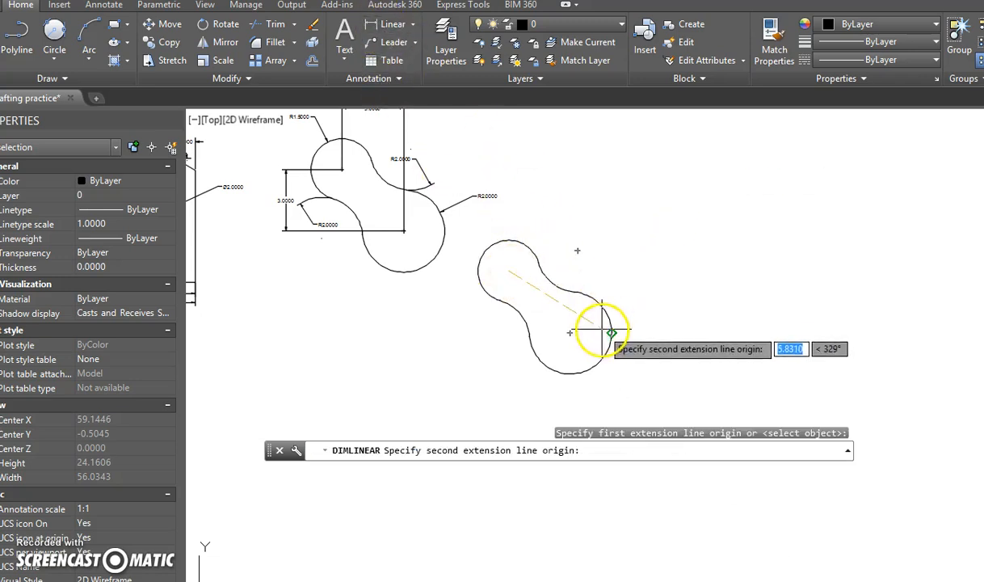
click(571, 332)
click(556, 220)
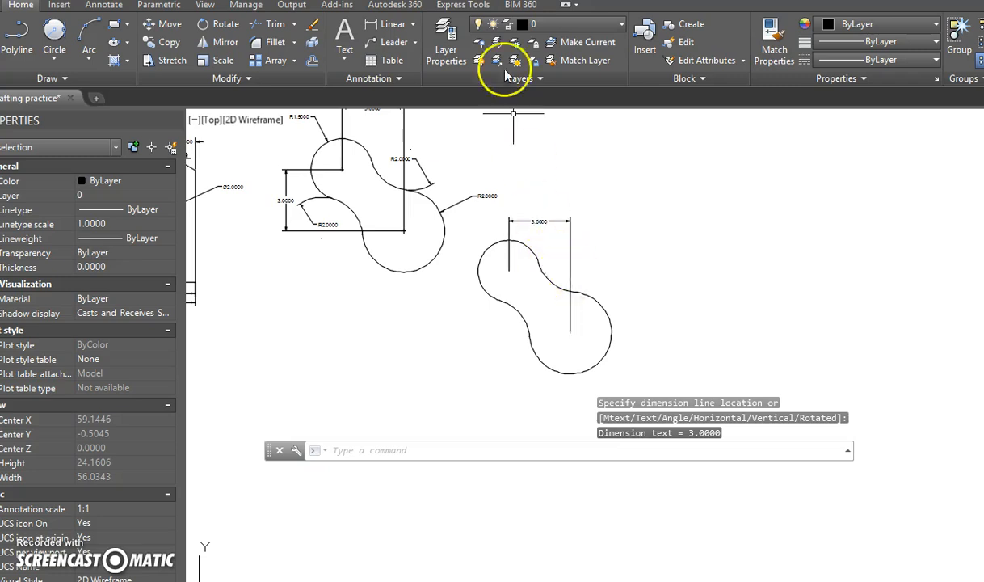
Step: Add a vertical linear dimension between the two circle centres, placed to the left of the new profile
click(410, 25)
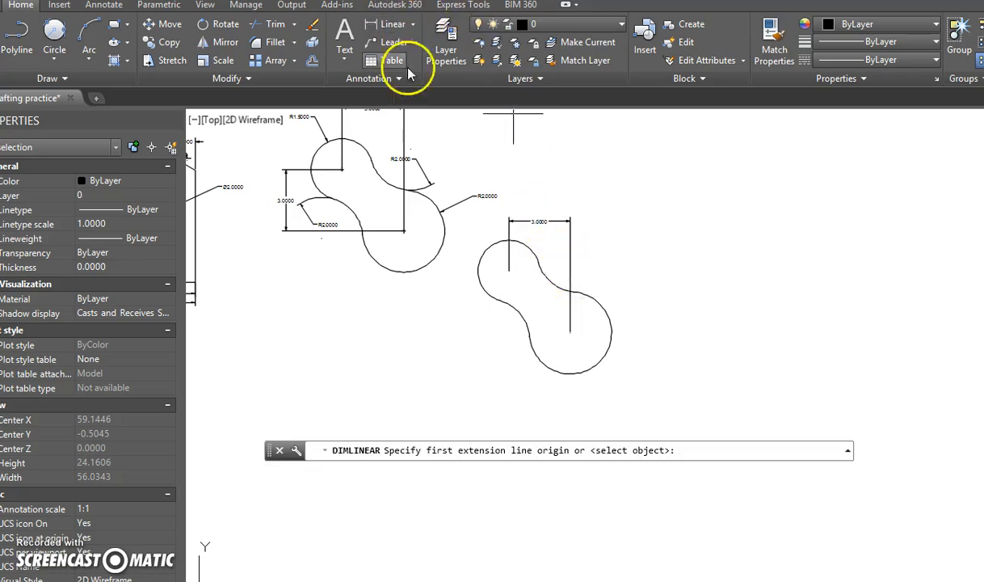
click(508, 270)
click(570, 333)
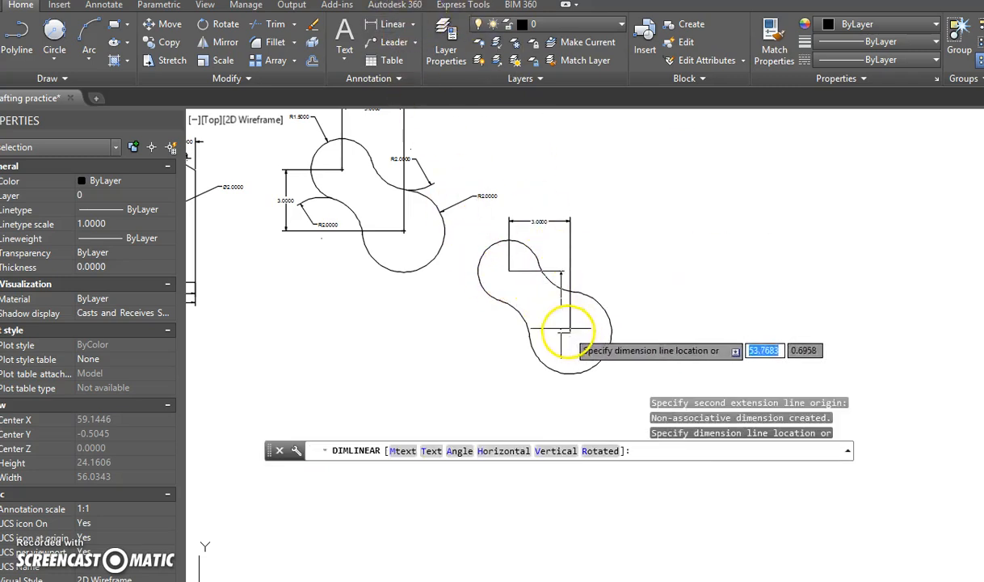
click(455, 302)
Step: Add radius dimensions to the small end arc and the upper-right connecting arc of the new profile
click(413, 24)
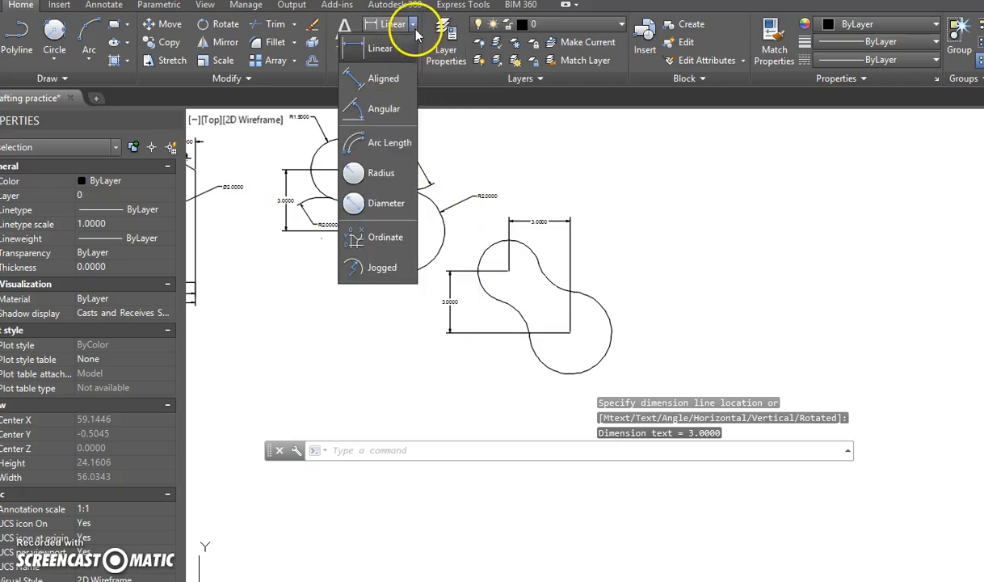
click(386, 176)
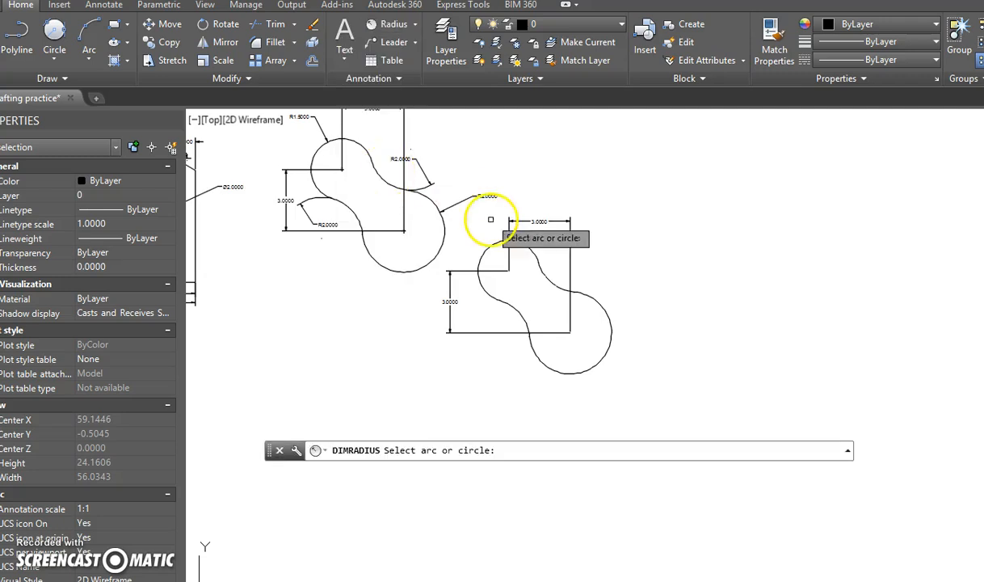
click(486, 256)
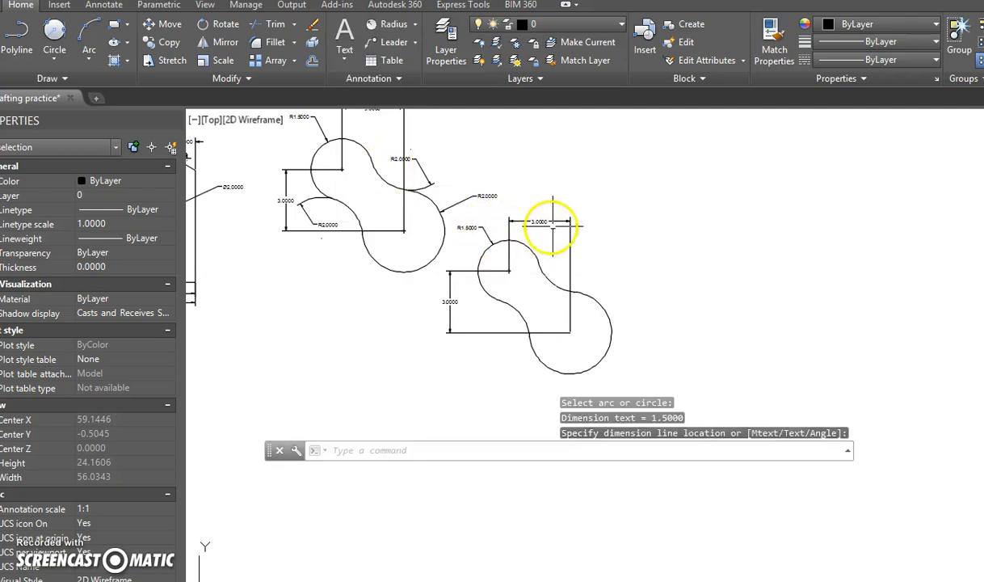
key(Return)
click(580, 282)
click(581, 260)
Step: Add radius dimensions to the large end arc and the lower-left connecting arc of the new profile
key(Return)
click(607, 309)
click(641, 301)
key(Return)
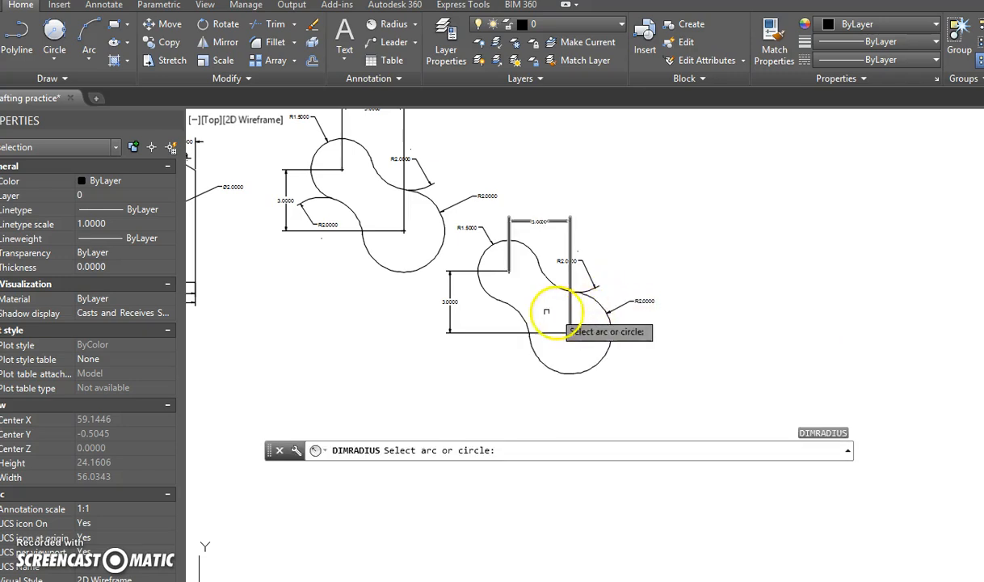
click(503, 315)
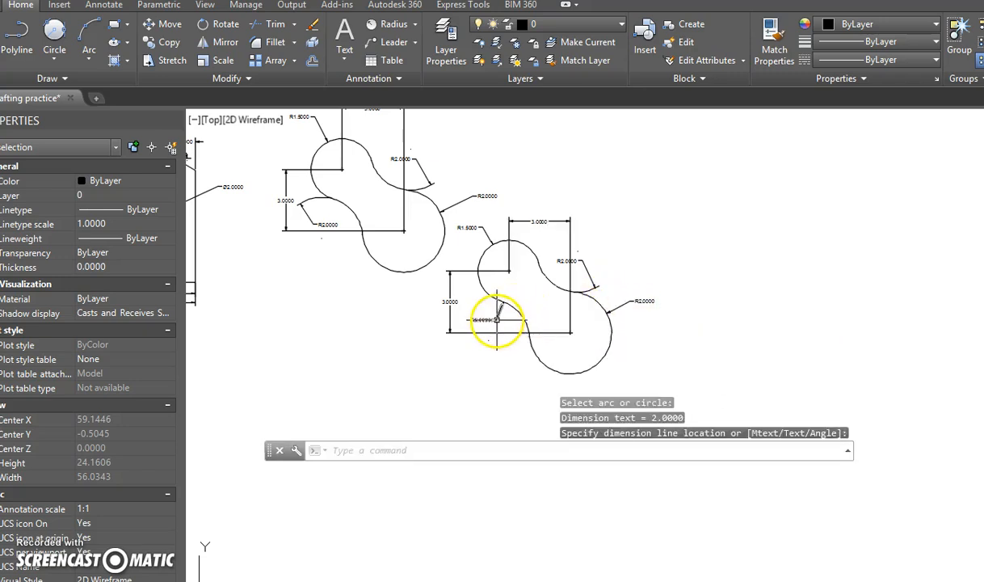
click(496, 320)
key(Return)
key(Escape)
key(Escape)
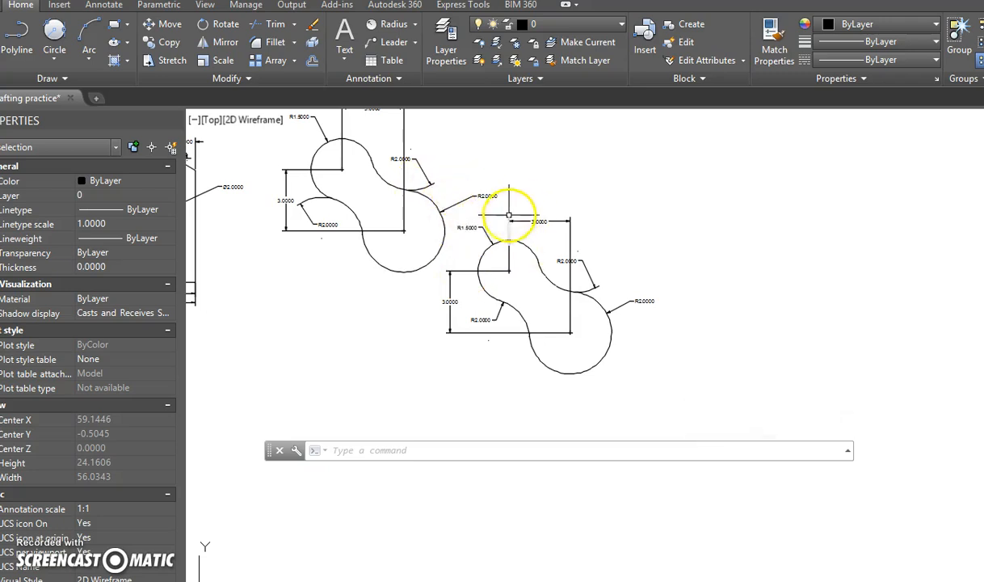
Step: Draw an eight-sided polygon inscribed in a circle of radius 1, in the empty space to the right of the new two-circle profile
scroll(535, 300, up, 2)
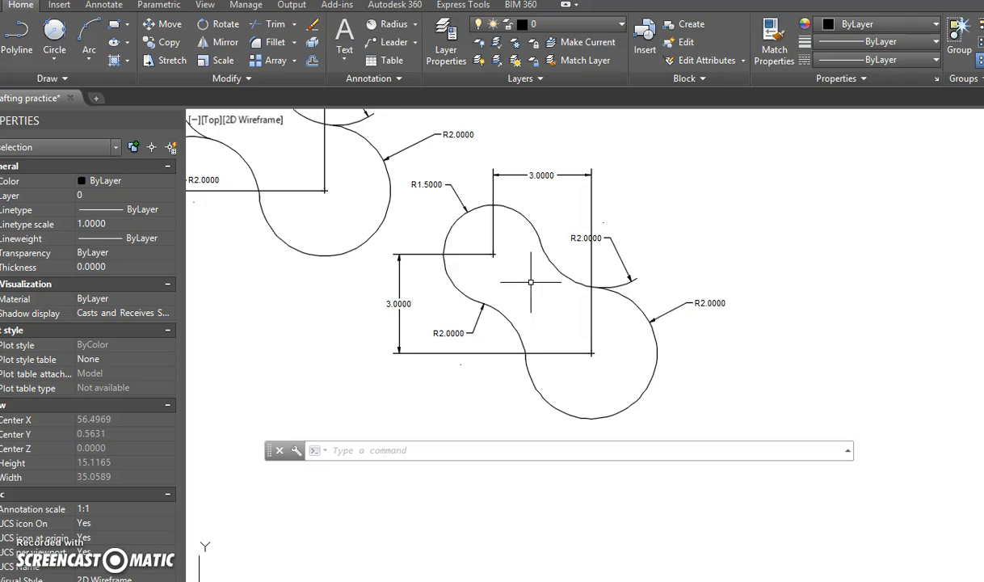
scroll(530, 282, down, 4)
middle_drag(519, 237, 486, 287)
key(Escape)
key(Escape)
key(Escape)
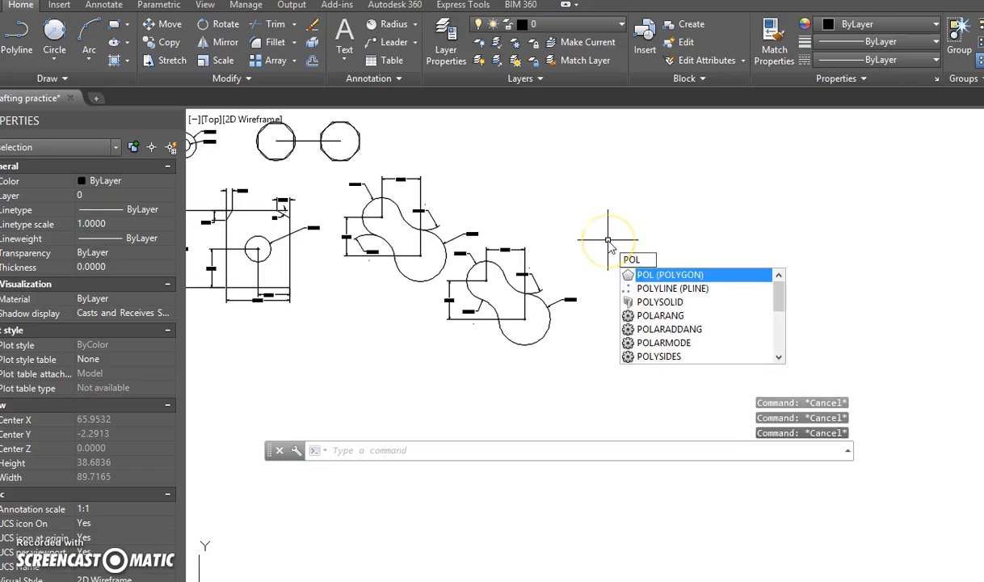
key(Return)
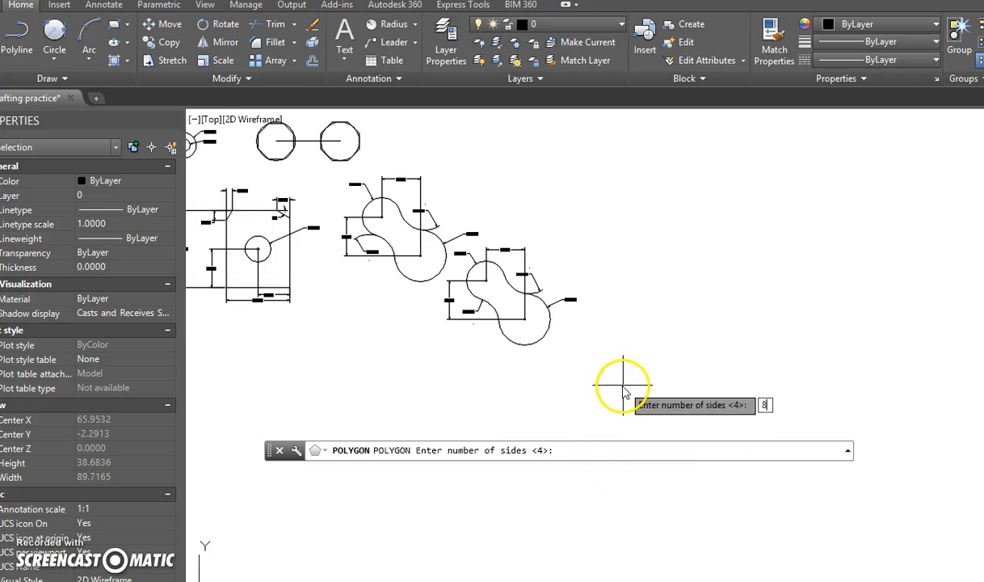
key(Return)
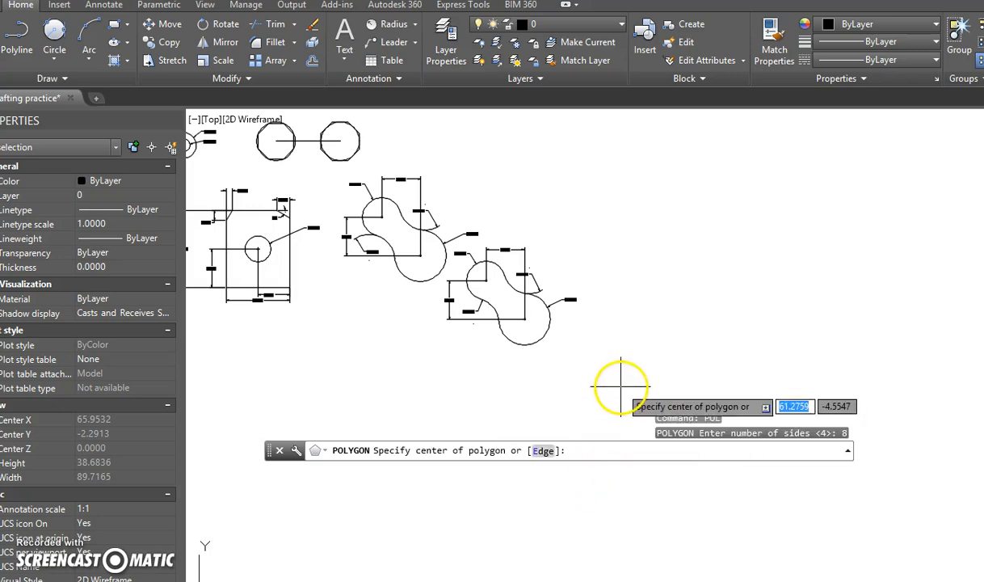
click(661, 349)
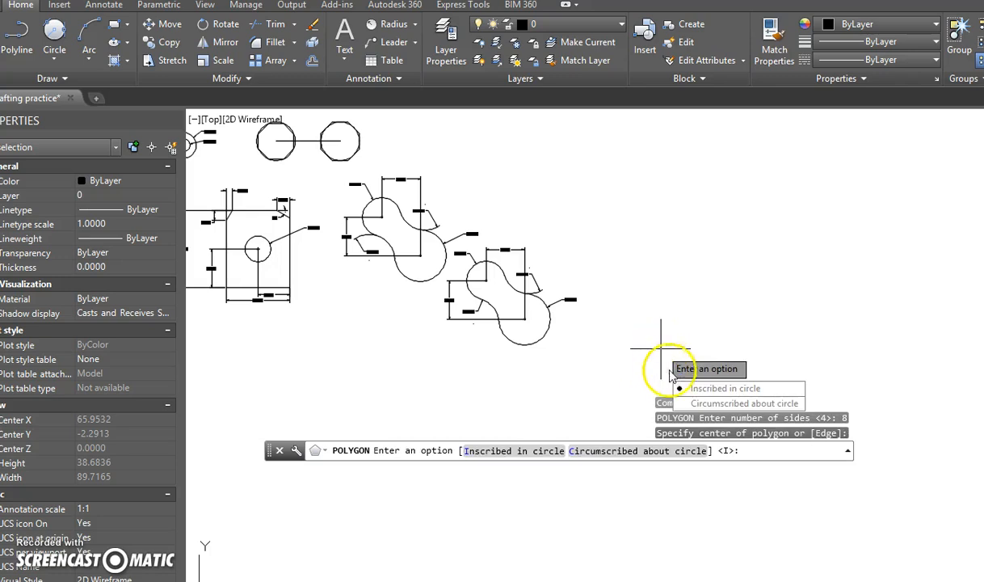
click(707, 404)
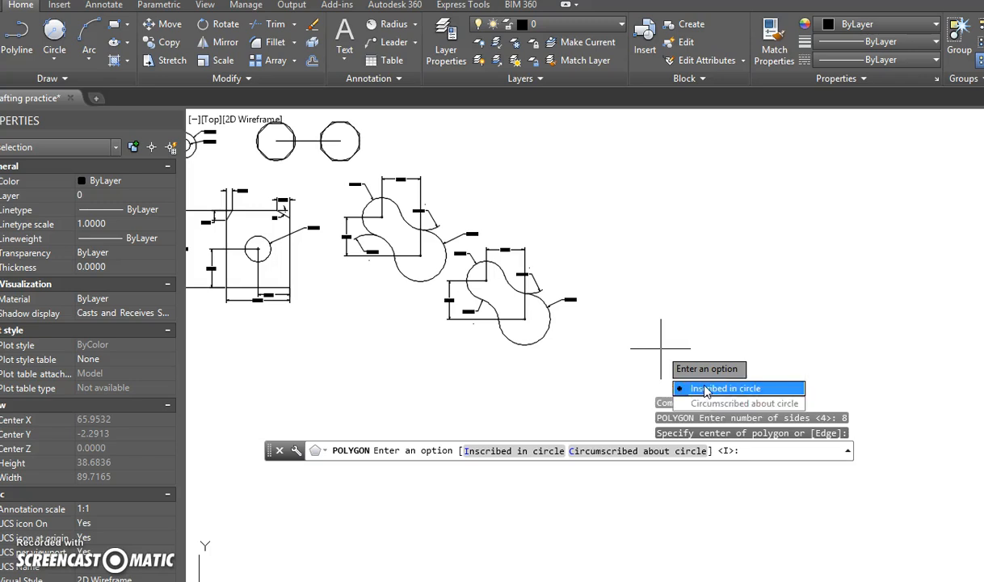
click(705, 389)
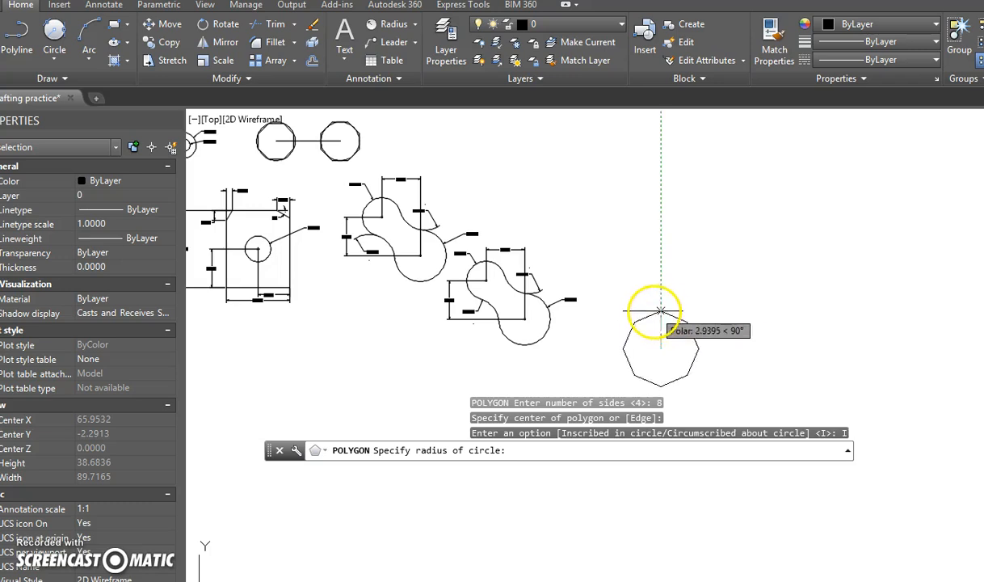
scroll(661, 315, up, 2)
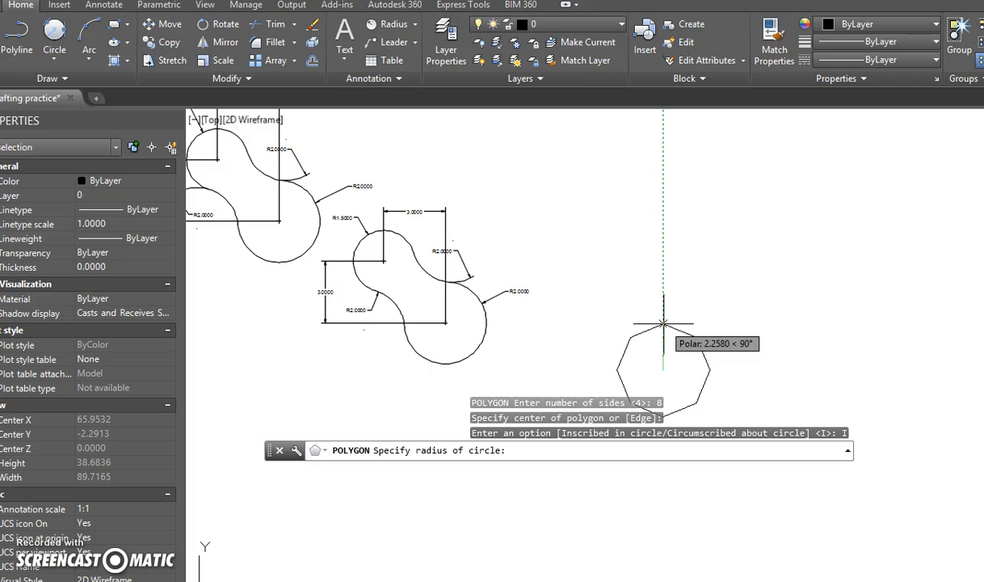
text(1)
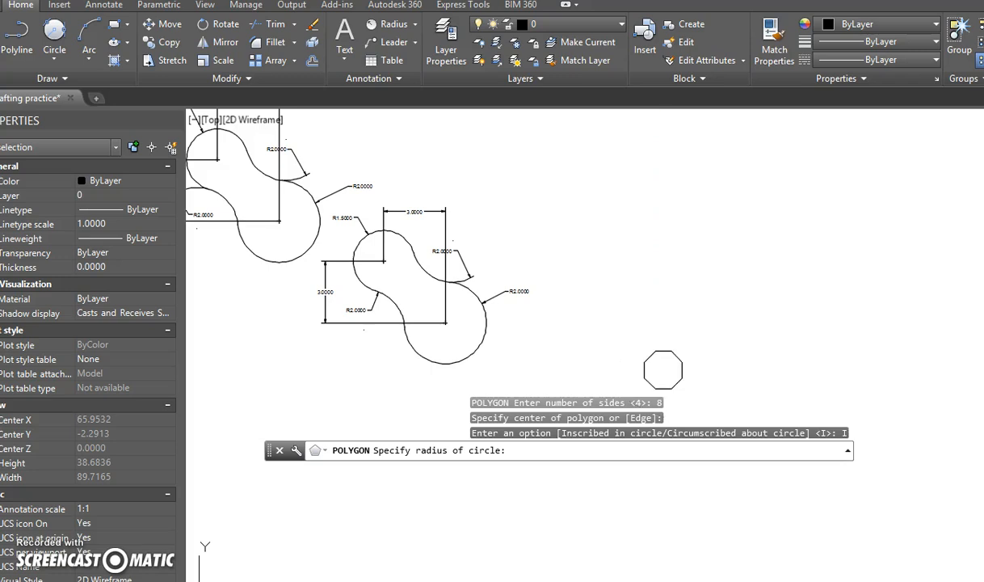
key(Return)
Step: Add an aligned dimension between two opposite corners of the inscribed octagon, placed to its upper right
scroll(662, 365, up, 2)
middle_drag(662, 365, 601, 322)
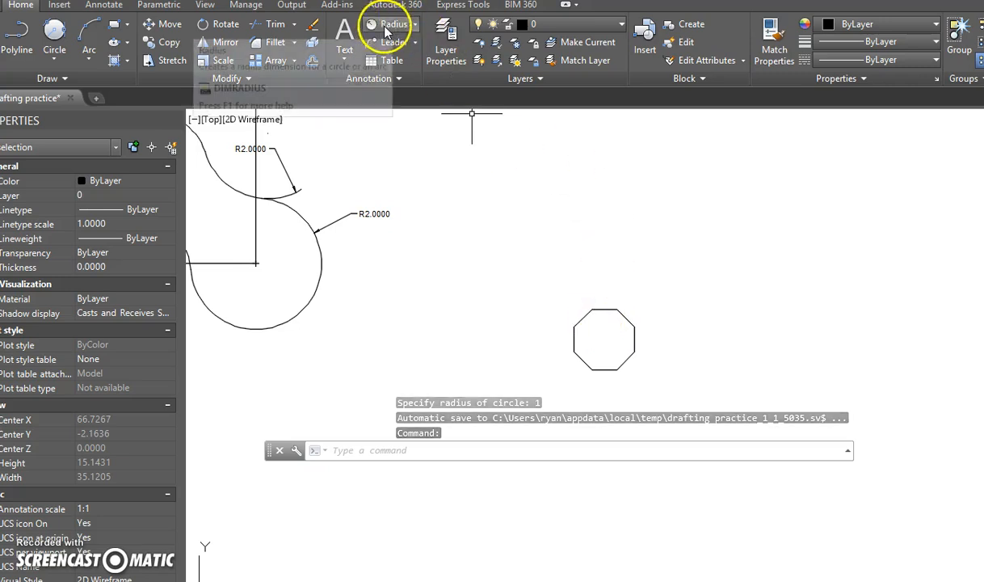
click(415, 24)
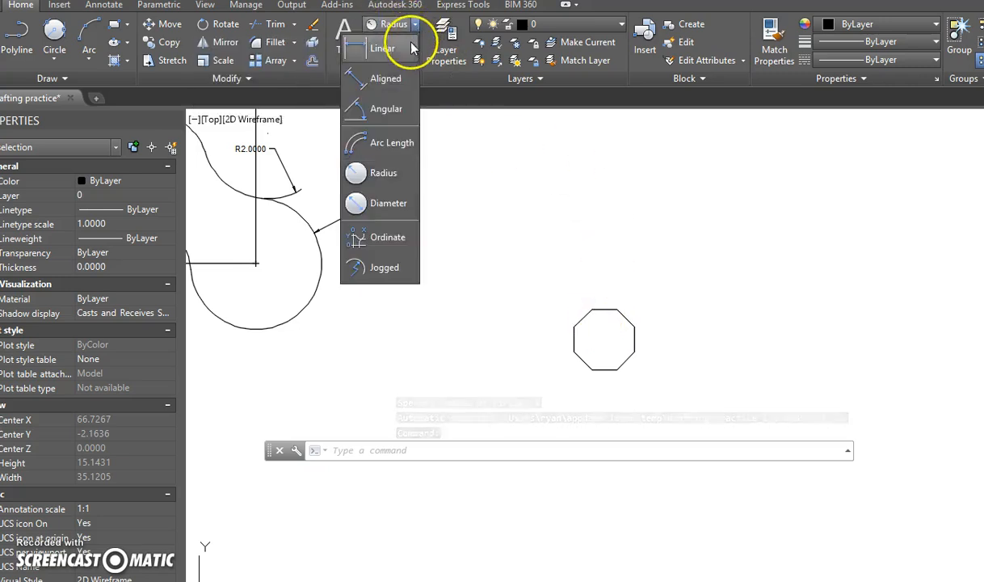
click(390, 80)
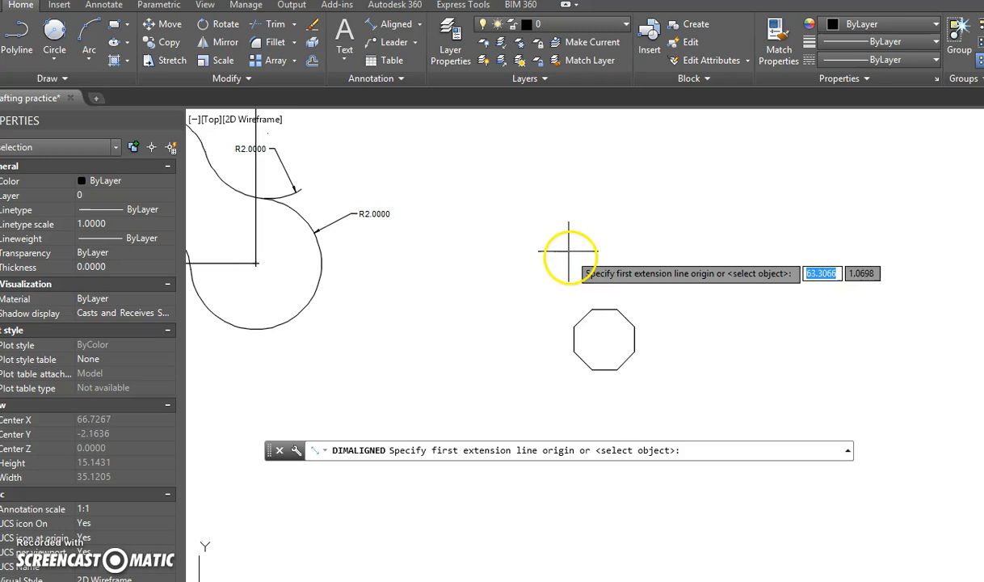
click(591, 309)
click(619, 367)
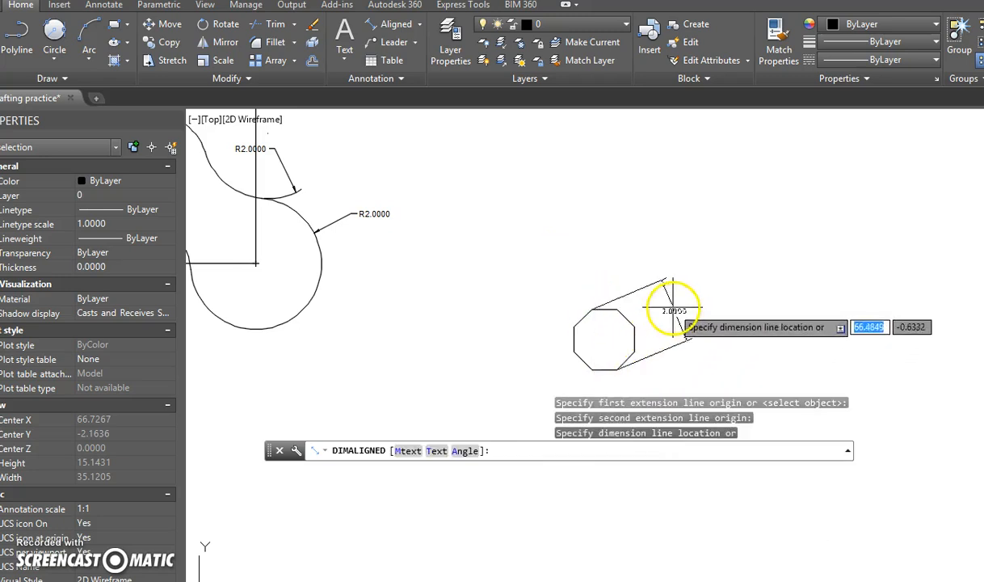
click(672, 308)
Step: Draw a circle centred on the inscribed octagon and passing through its corners
middle_drag(614, 315, 481, 270)
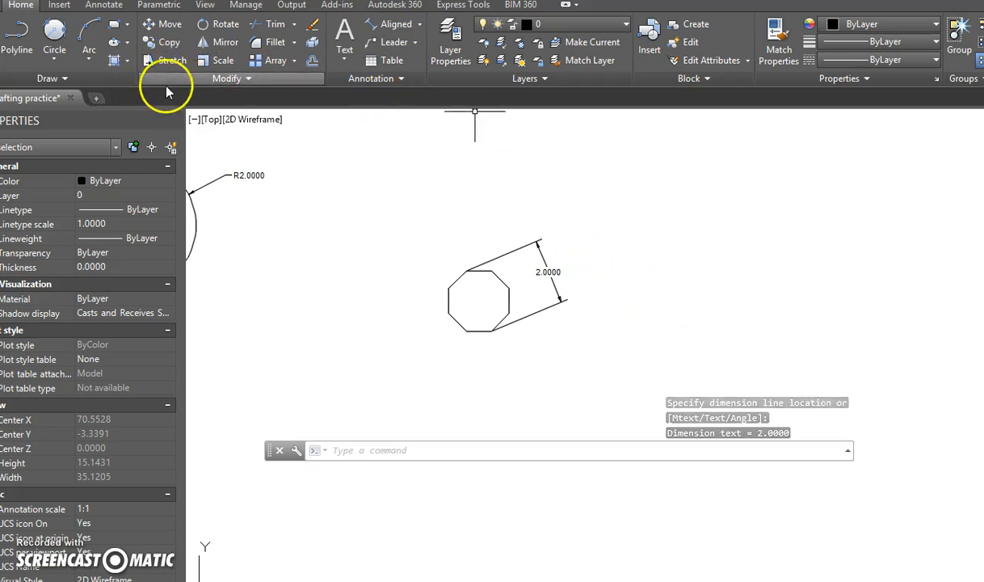
click(51, 63)
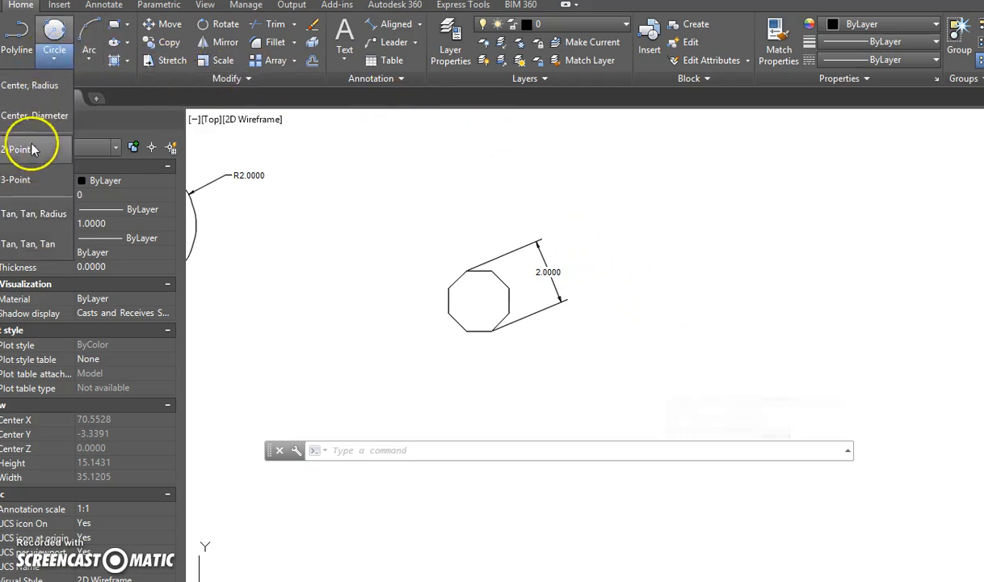
click(27, 84)
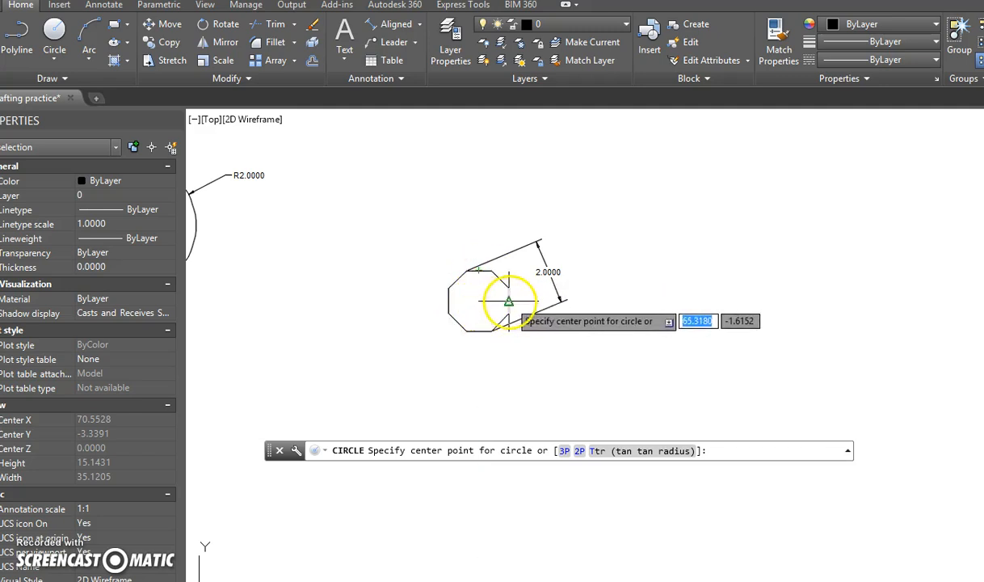
click(478, 296)
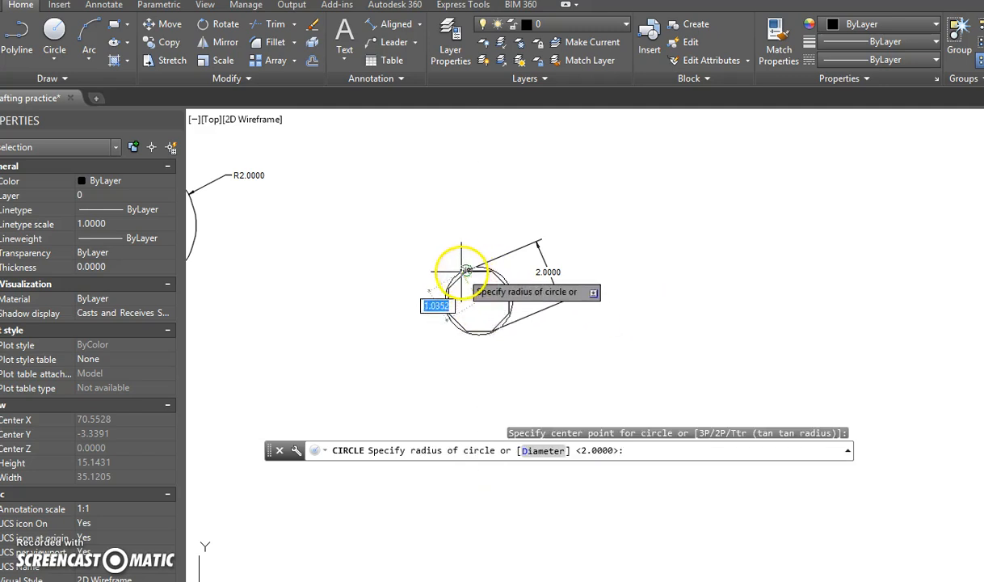
click(466, 270)
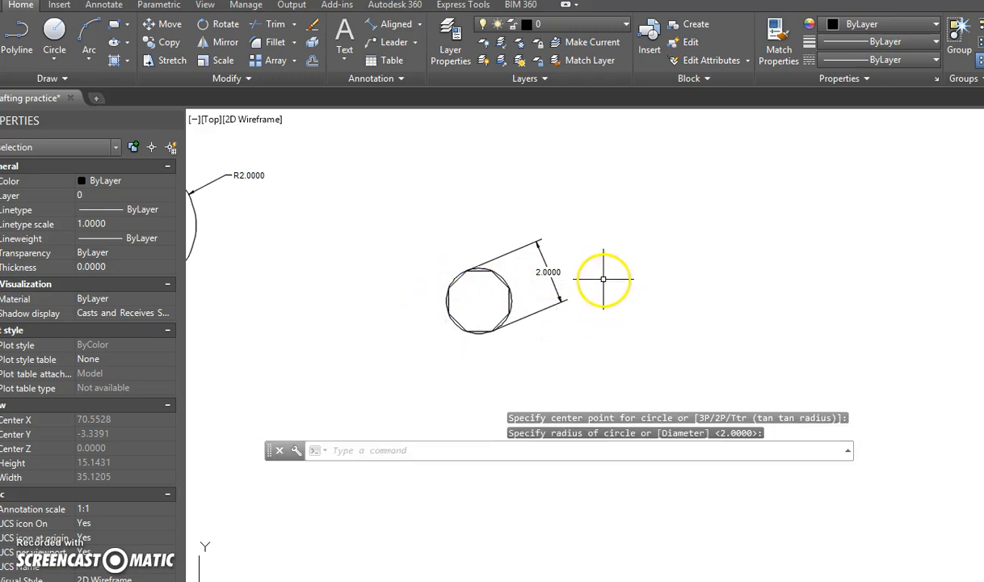
Step: Draw a second eight-sided polygon circumscribed about a circle of radius 1, to the right of the first octagon
middle_drag(603, 279, 592, 278)
text(pol)
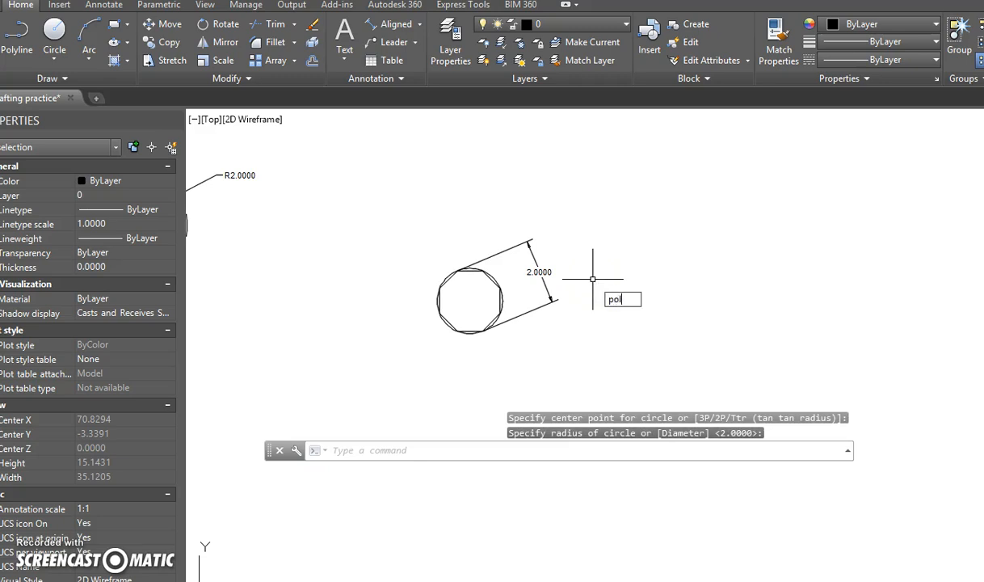
key(Return)
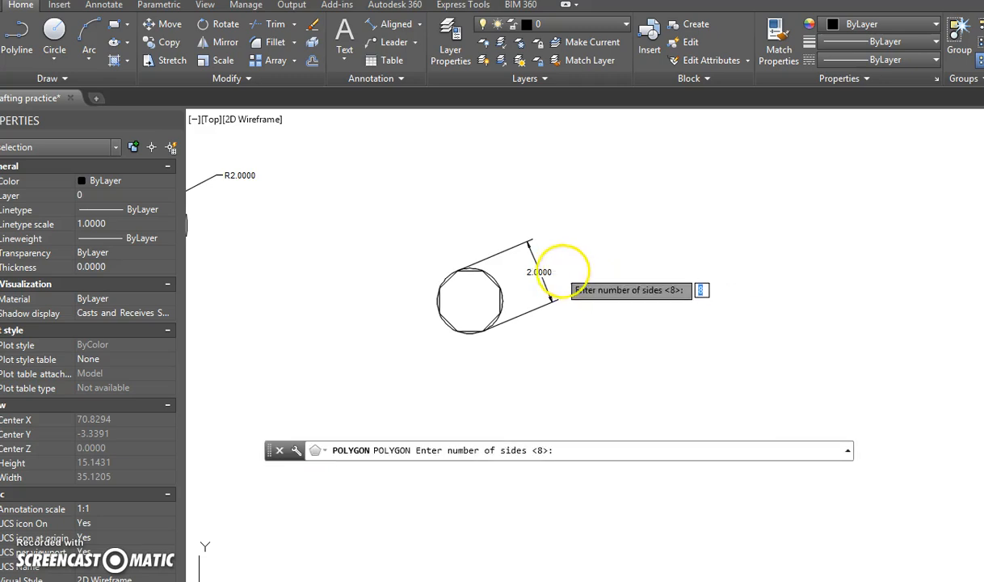
key(Return)
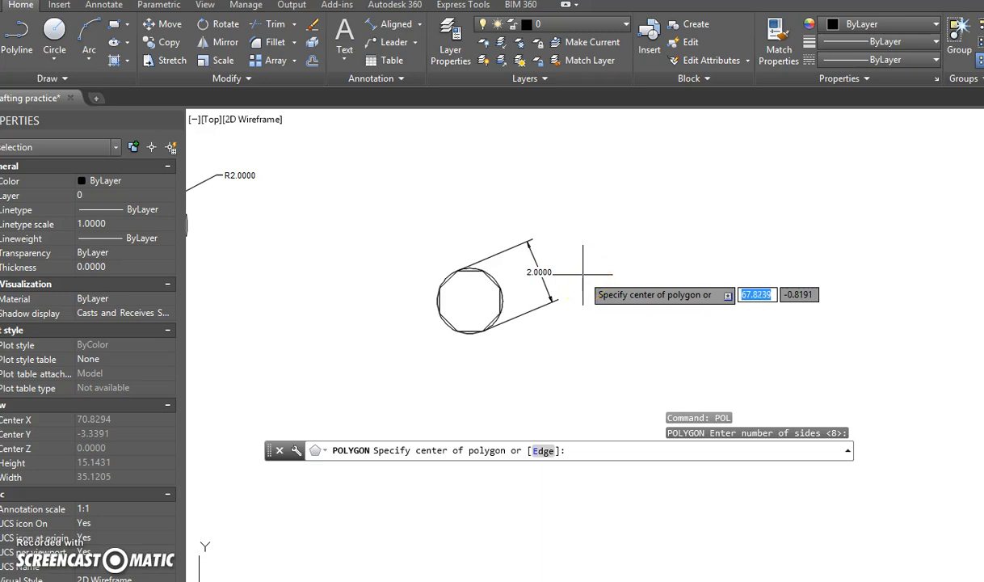
click(651, 279)
click(686, 332)
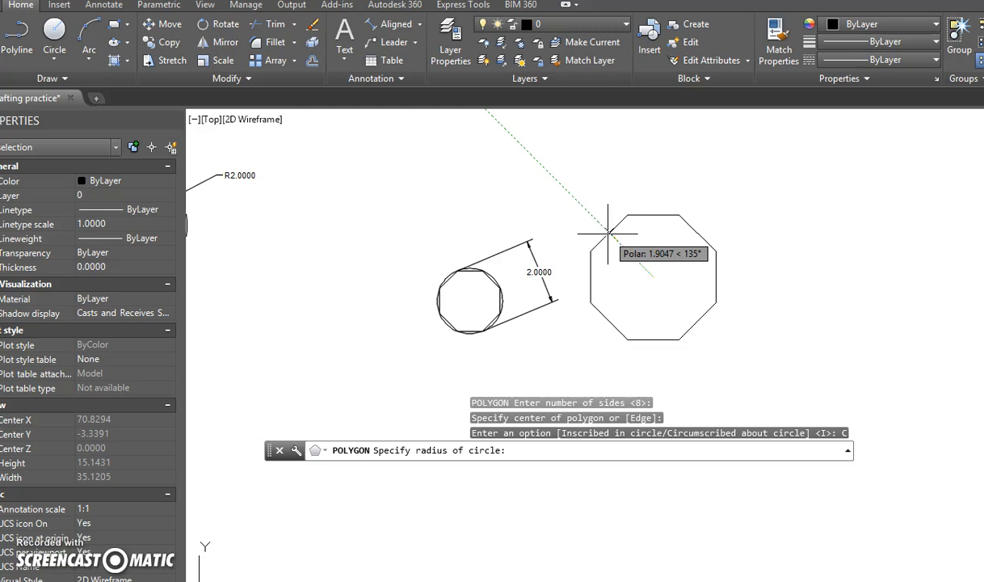
click(653, 228)
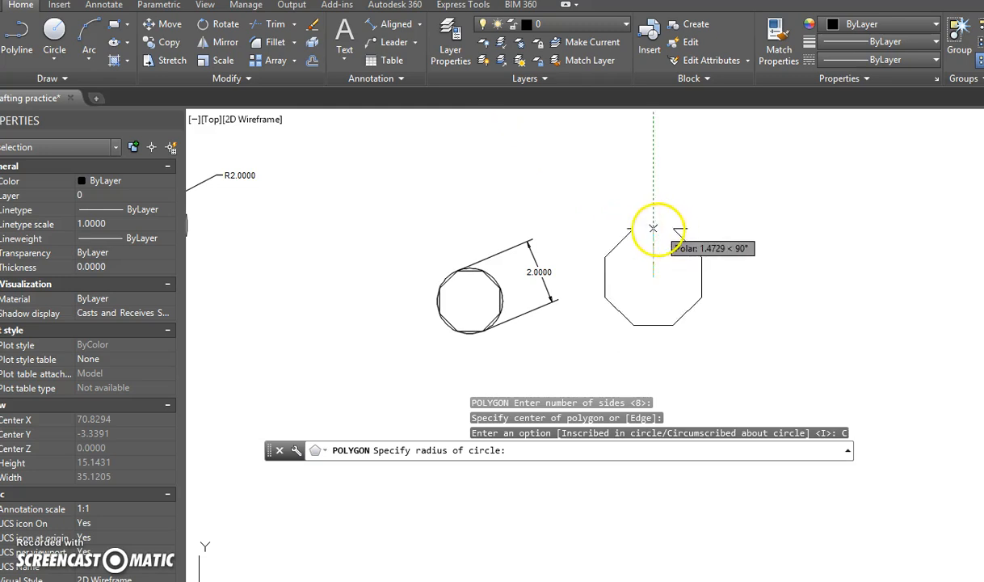
text(1)
key(Return)
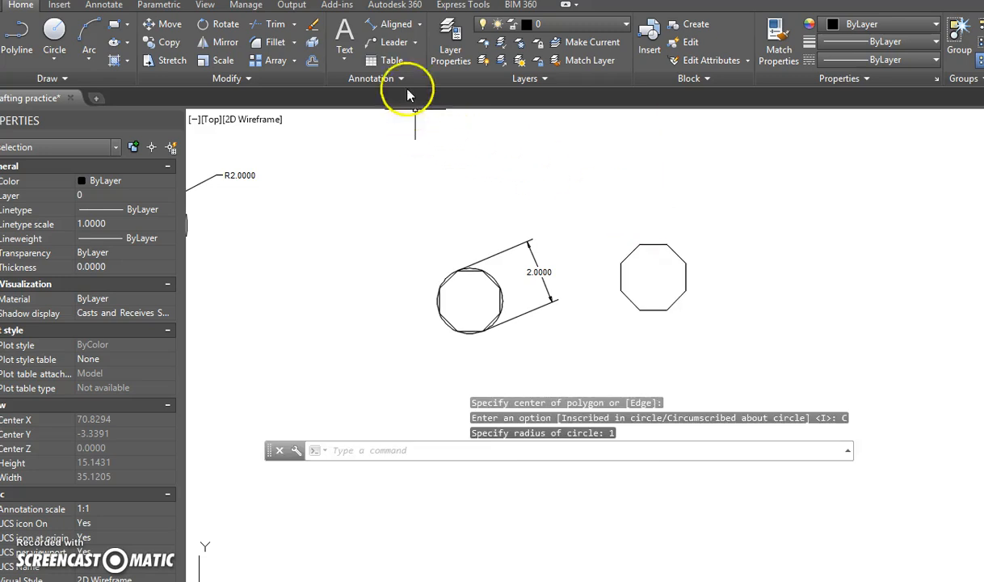
Step: Add an aligned dimension between the top and bottom sides of the circumscribed octagon, placed to its right
click(416, 24)
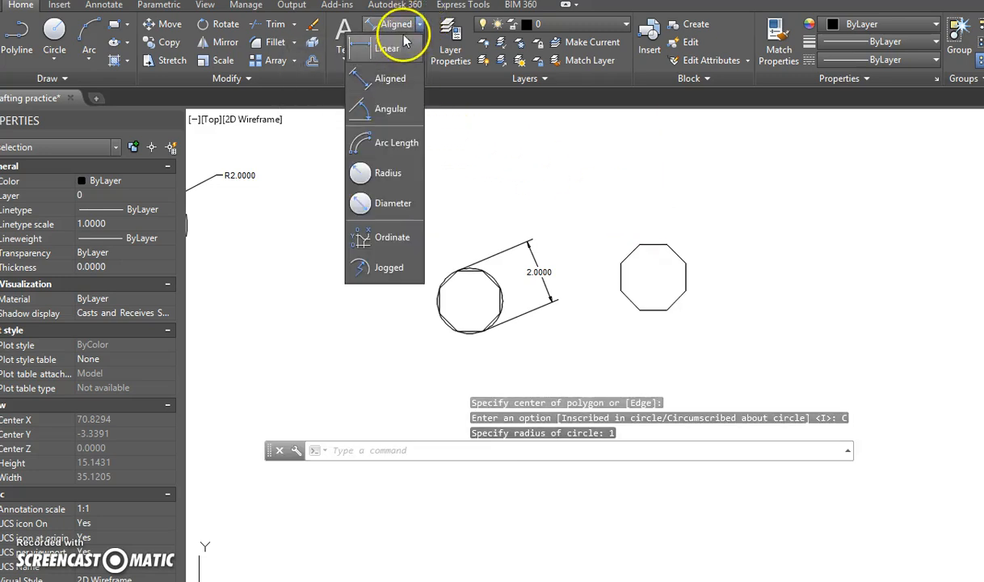
click(397, 25)
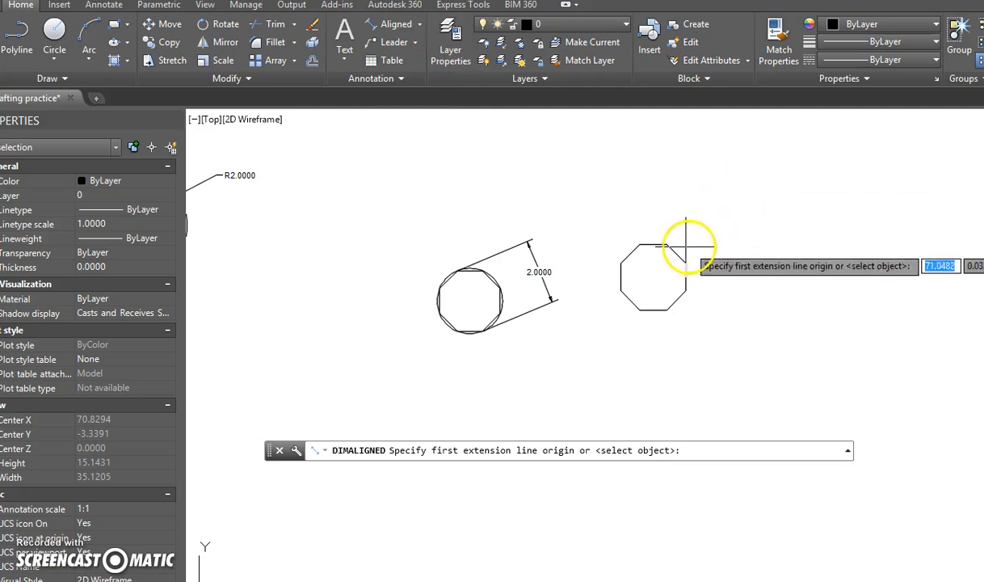
click(656, 244)
click(656, 310)
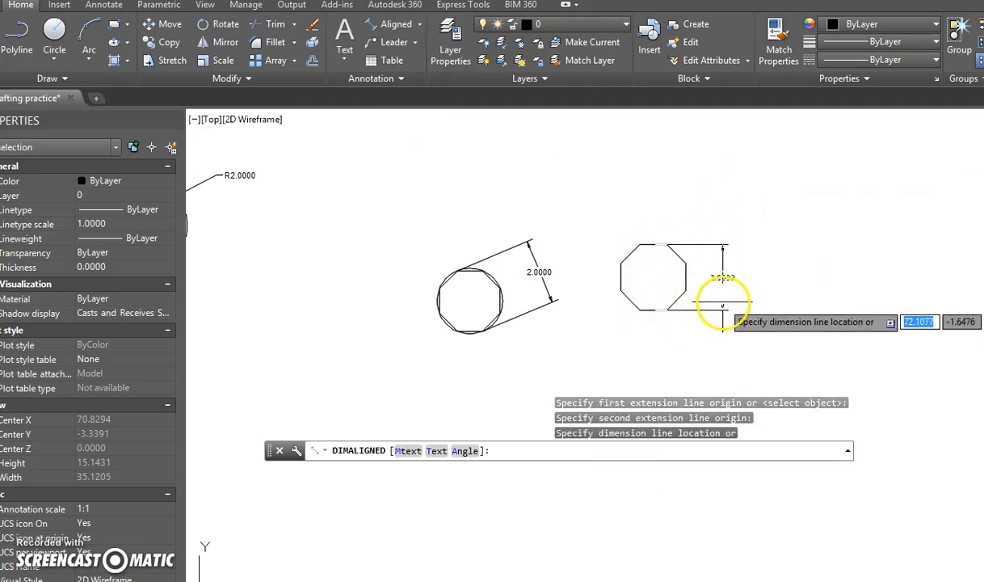
click(723, 309)
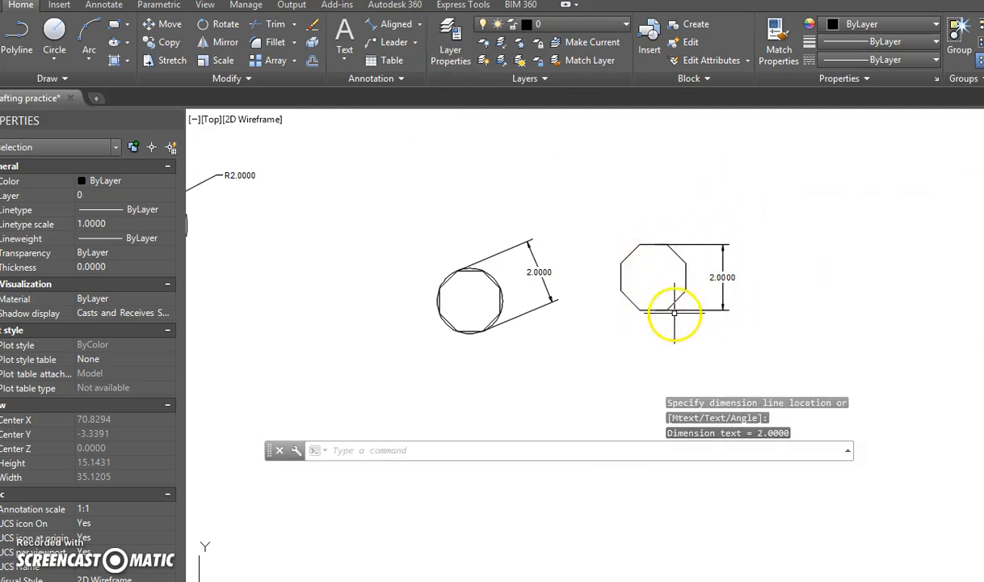
Step: Draw a circle centred in the circumscribed octagon and reaching the midpoint of its top side
click(52, 29)
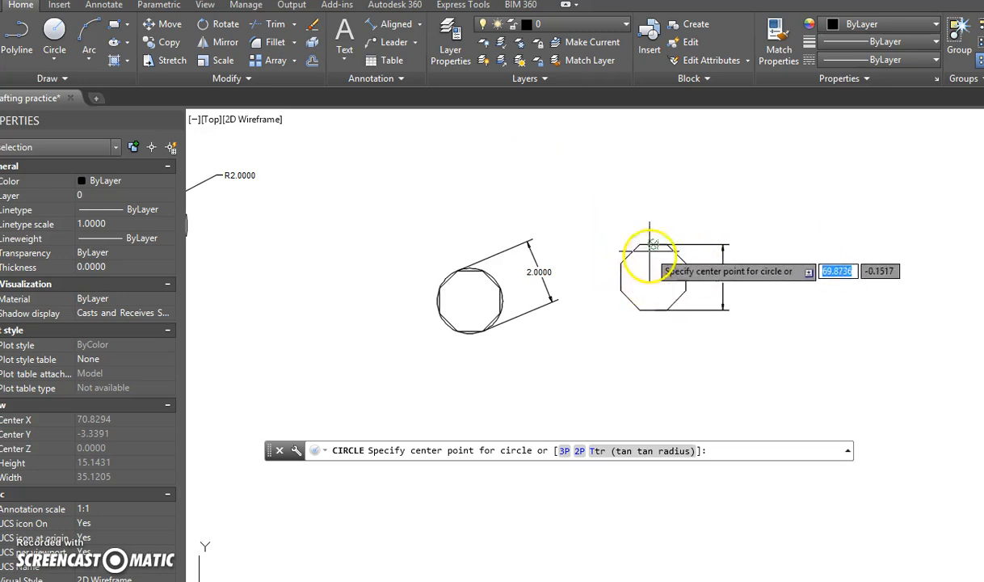
click(653, 276)
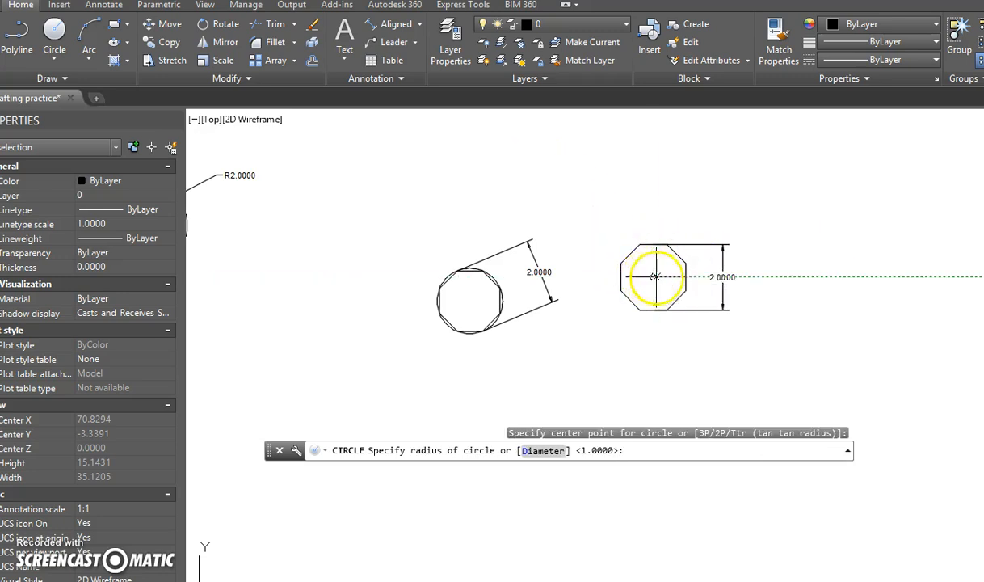
click(653, 243)
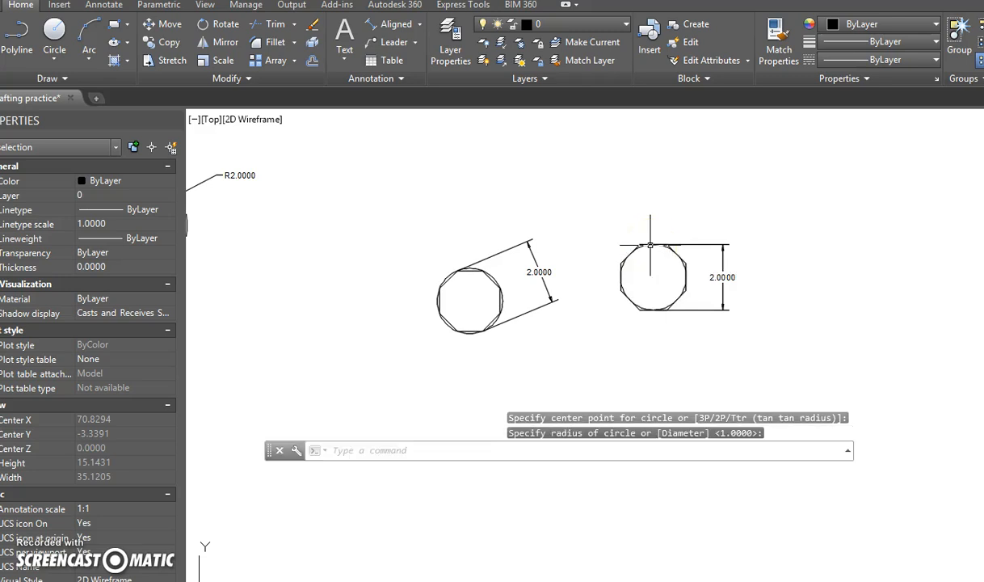
Step: Draw a 1024-sided polygon inscribed in a circle below the two octagons, with a perimeter of about 42.66
scroll(653, 248, up, 2)
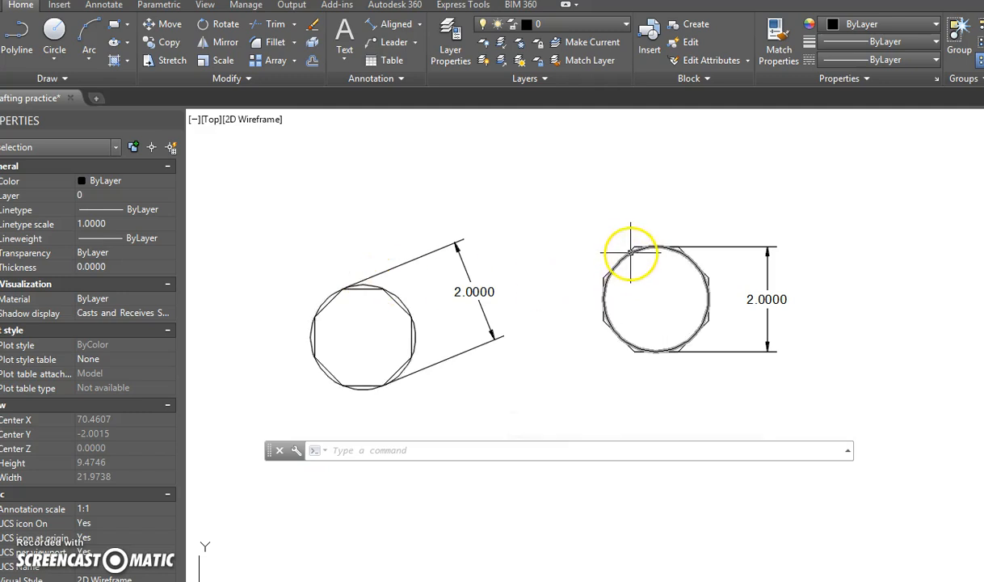
scroll(535, 275, down, 4)
scroll(534, 277, down, 3)
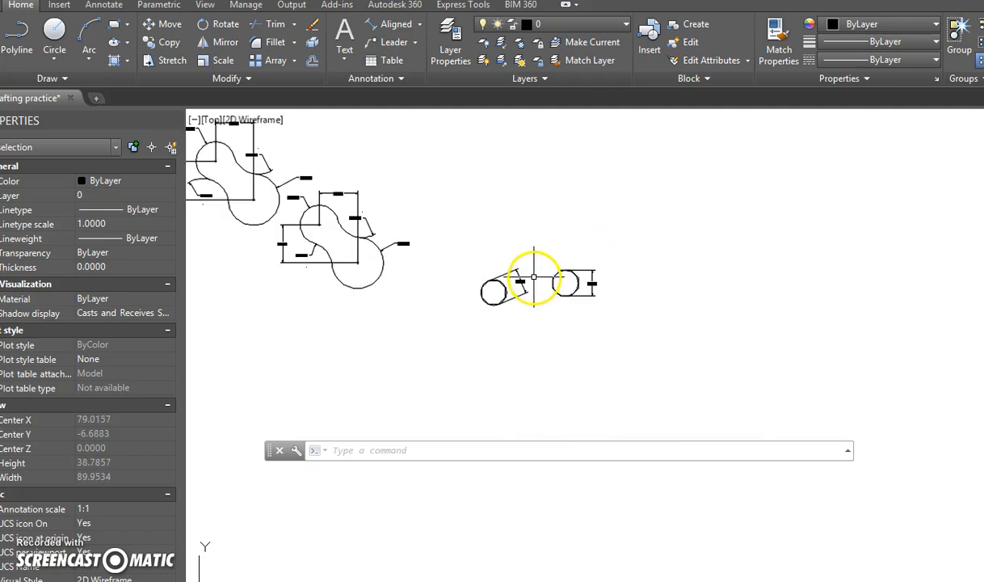
scroll(513, 336, up, 2)
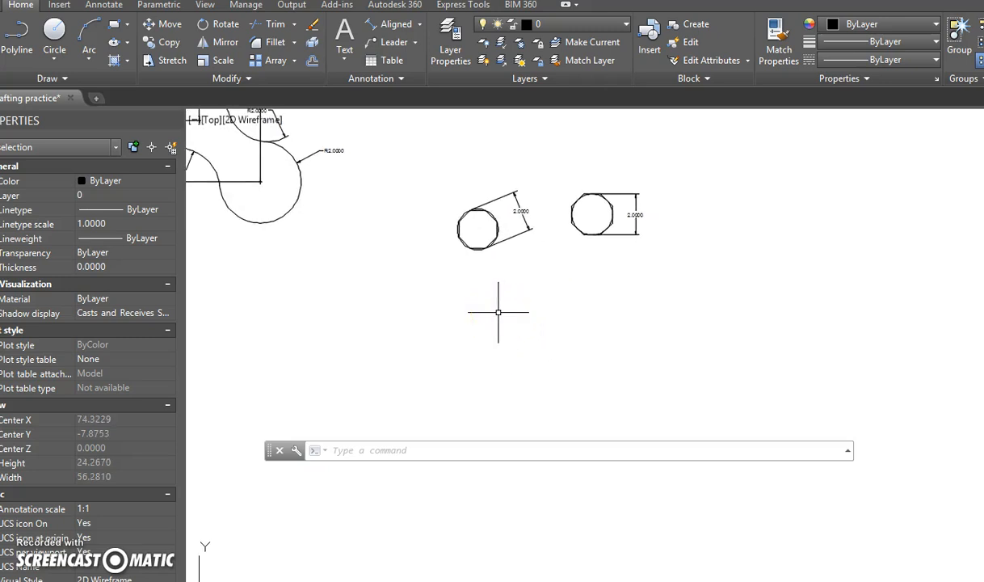
key(Return)
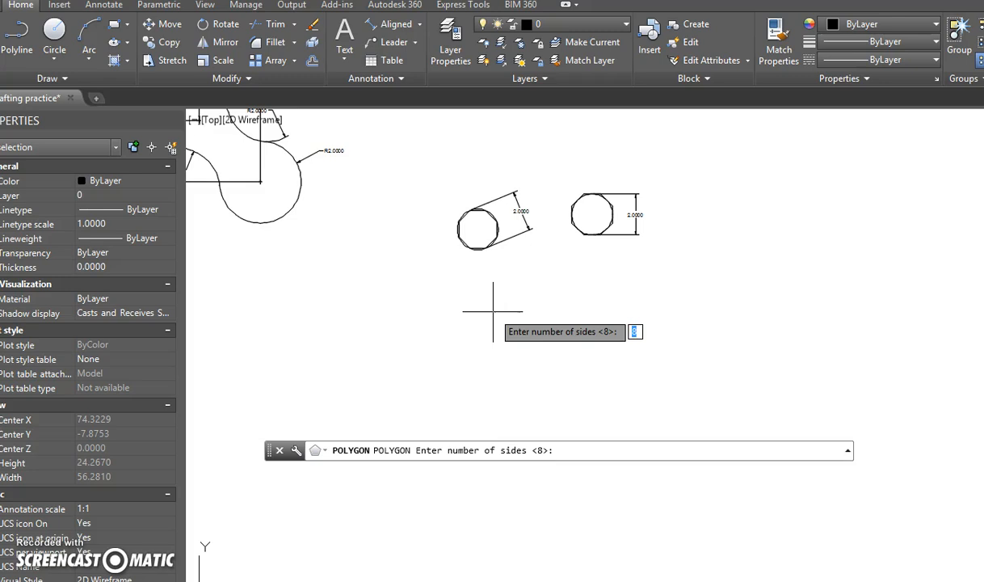
key(Return)
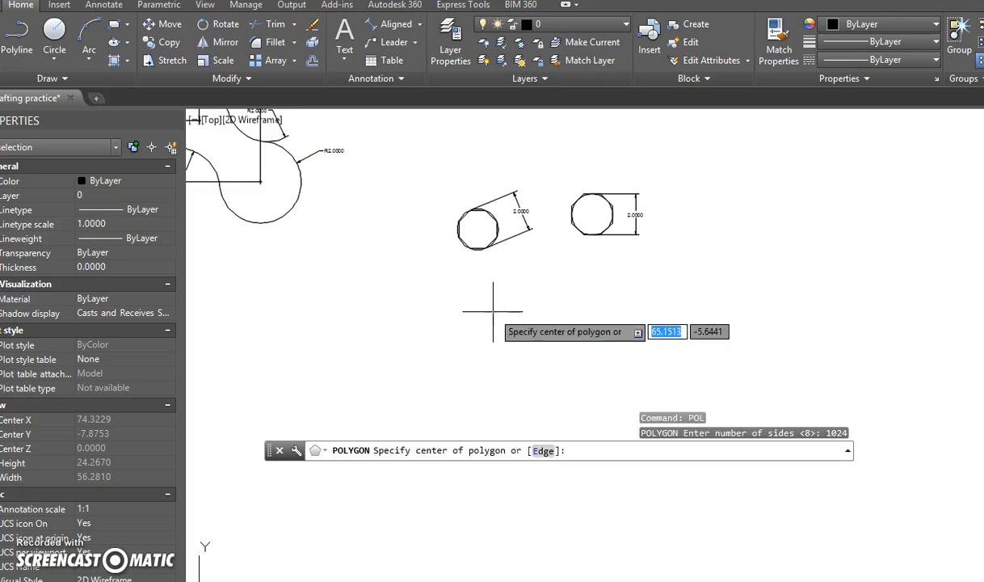
click(540, 342)
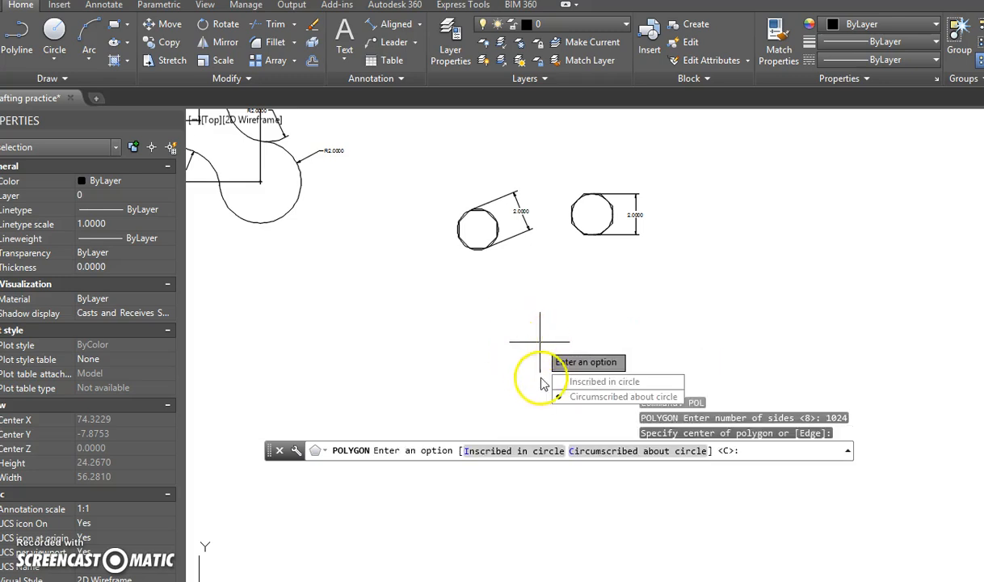
click(583, 381)
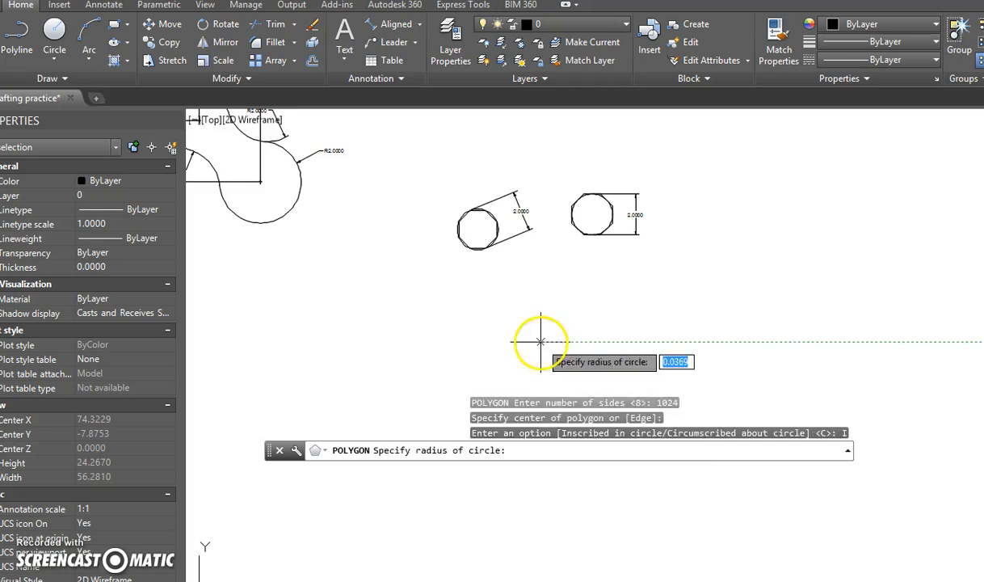
click(404, 314)
Step: Inspect the short edges of the 1024-sided polygon up close and delete the polygon
click(392, 300)
scroll(429, 338, up, 3)
scroll(430, 331, up, 4)
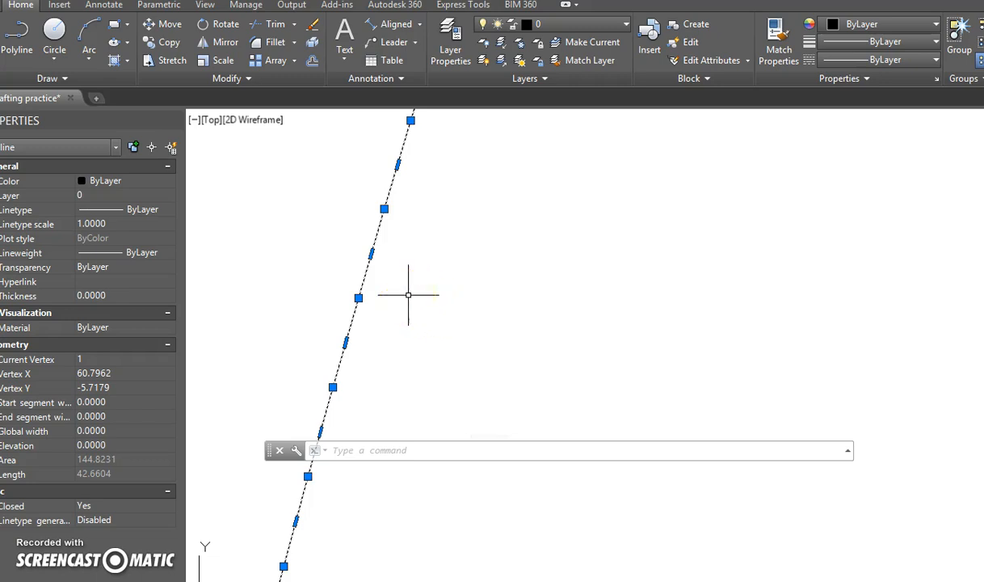
scroll(539, 320, down, 5)
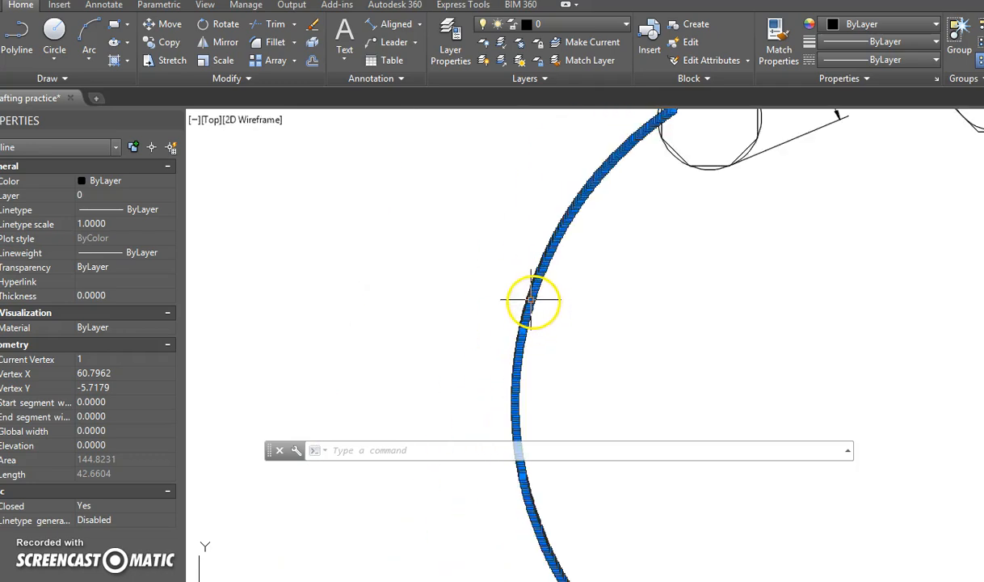
scroll(393, 271, down, 3)
click(372, 281)
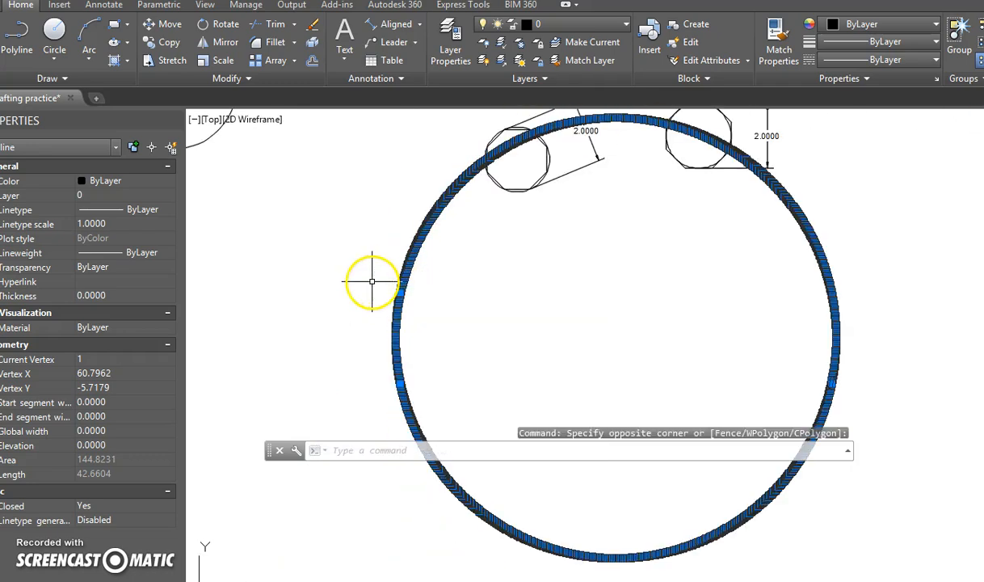
key(Delete)
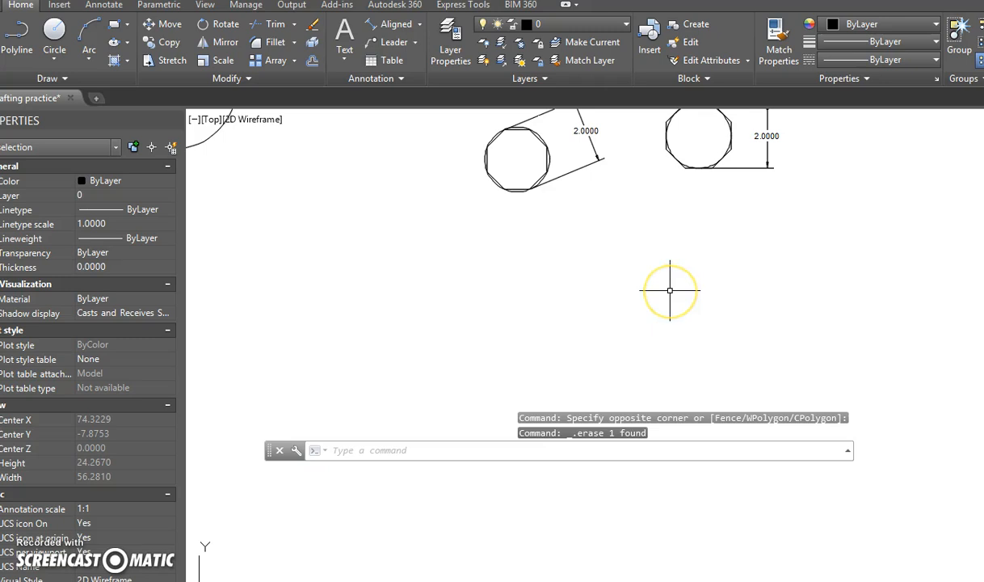
Step: Try to draw a polygon with 2000 sides
text(pol)
key(Return)
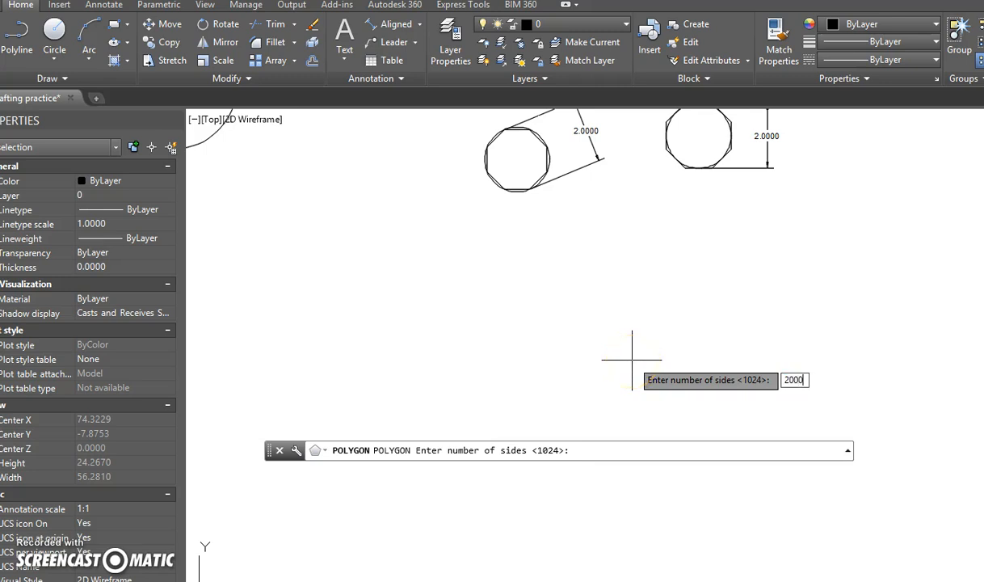
key(Return)
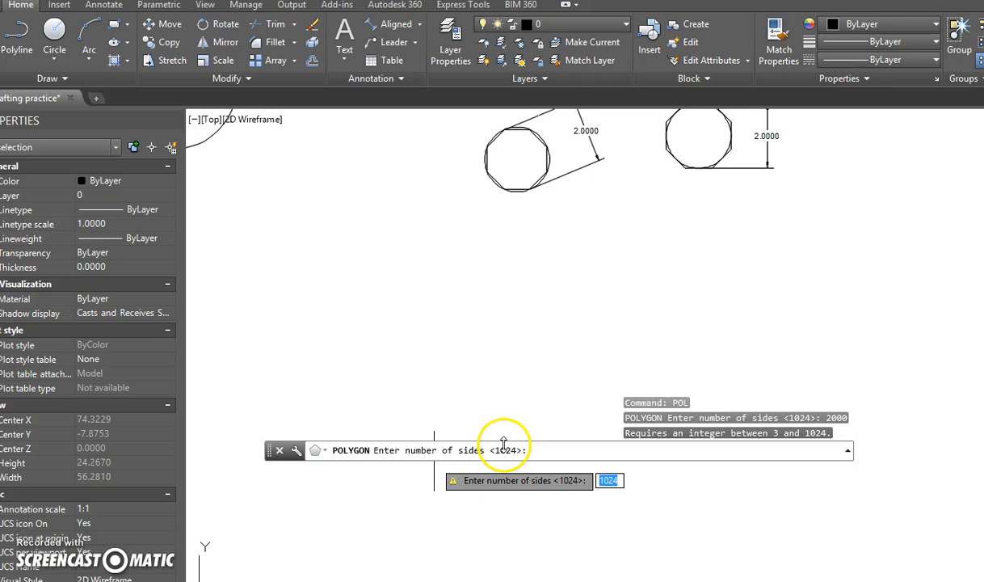
key(Escape)
Step: Examine the dimensioned wrench drawing with its slotted handle, including its radii, lengths and jaw opening
scroll(508, 349, down, 4)
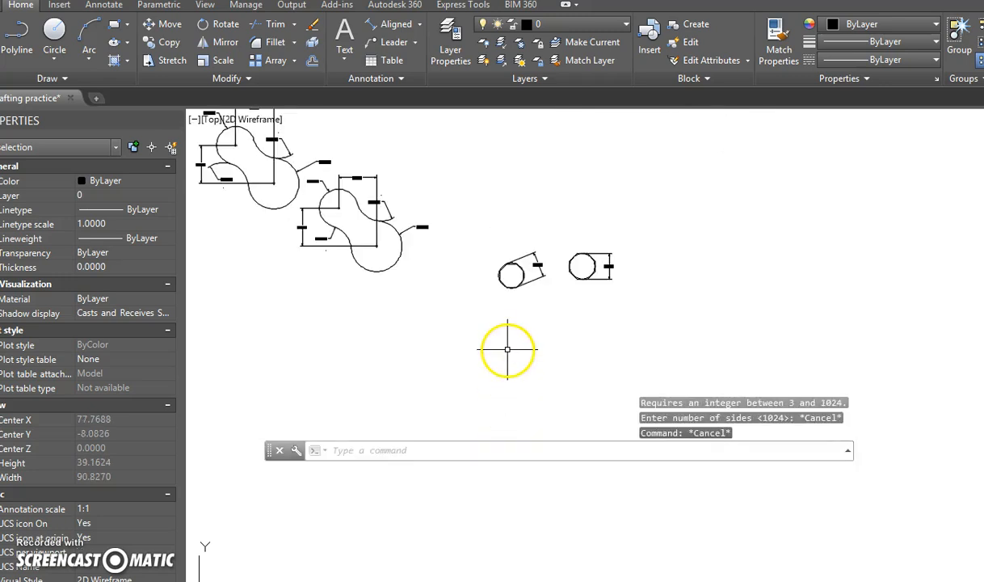
scroll(507, 349, down, 2)
middle_drag(440, 348, 526, 334)
scroll(325, 162, up, 5)
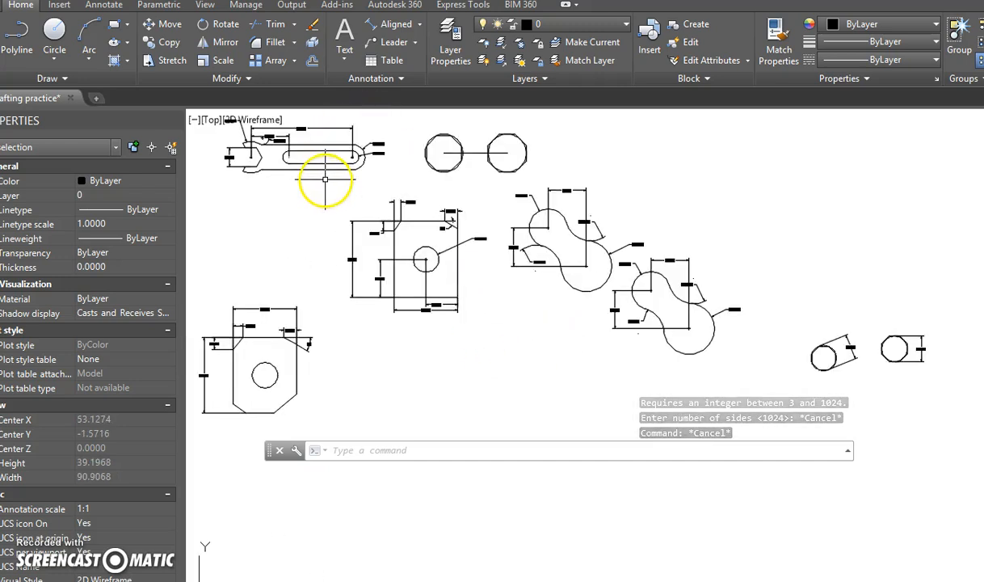
mouse_move(327, 181)
middle_down()
mouse_move(469, 415)
mouse_move(568, 400)
middle_up()
scroll(449, 395, up, 4)
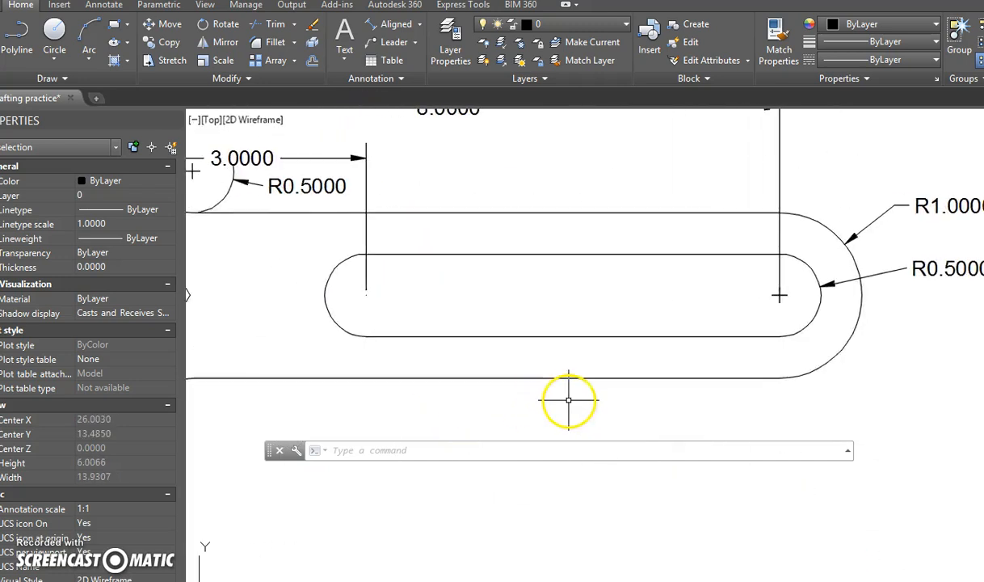
scroll(568, 400, down, 2)
scroll(567, 398, down, 2)
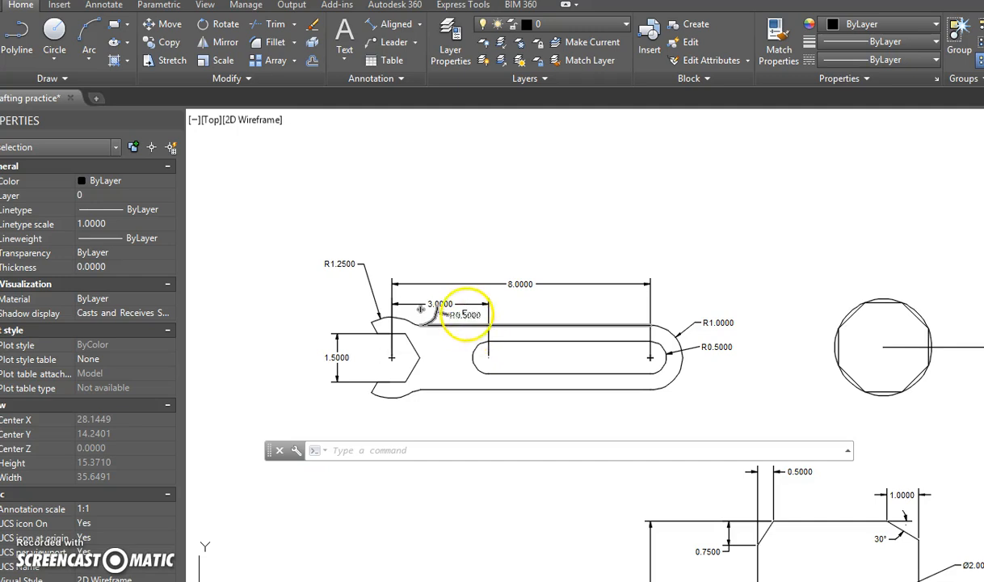
scroll(450, 314, down, 2)
scroll(451, 315, down, 2)
mouse_move(498, 359)
middle_down()
mouse_move(410, 274)
mouse_move(397, 294)
mouse_move(371, 213)
mouse_move(390, 242)
middle_up()
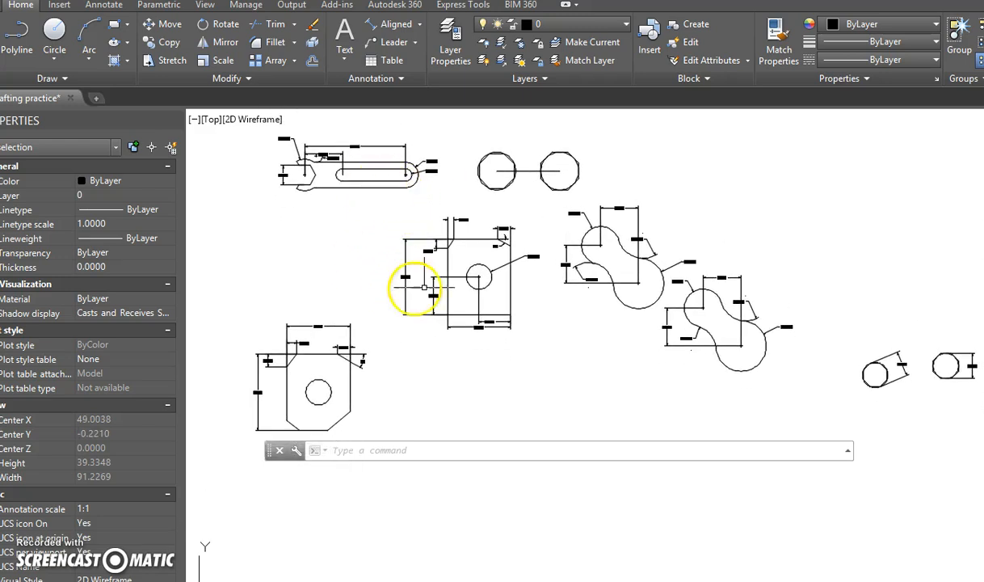